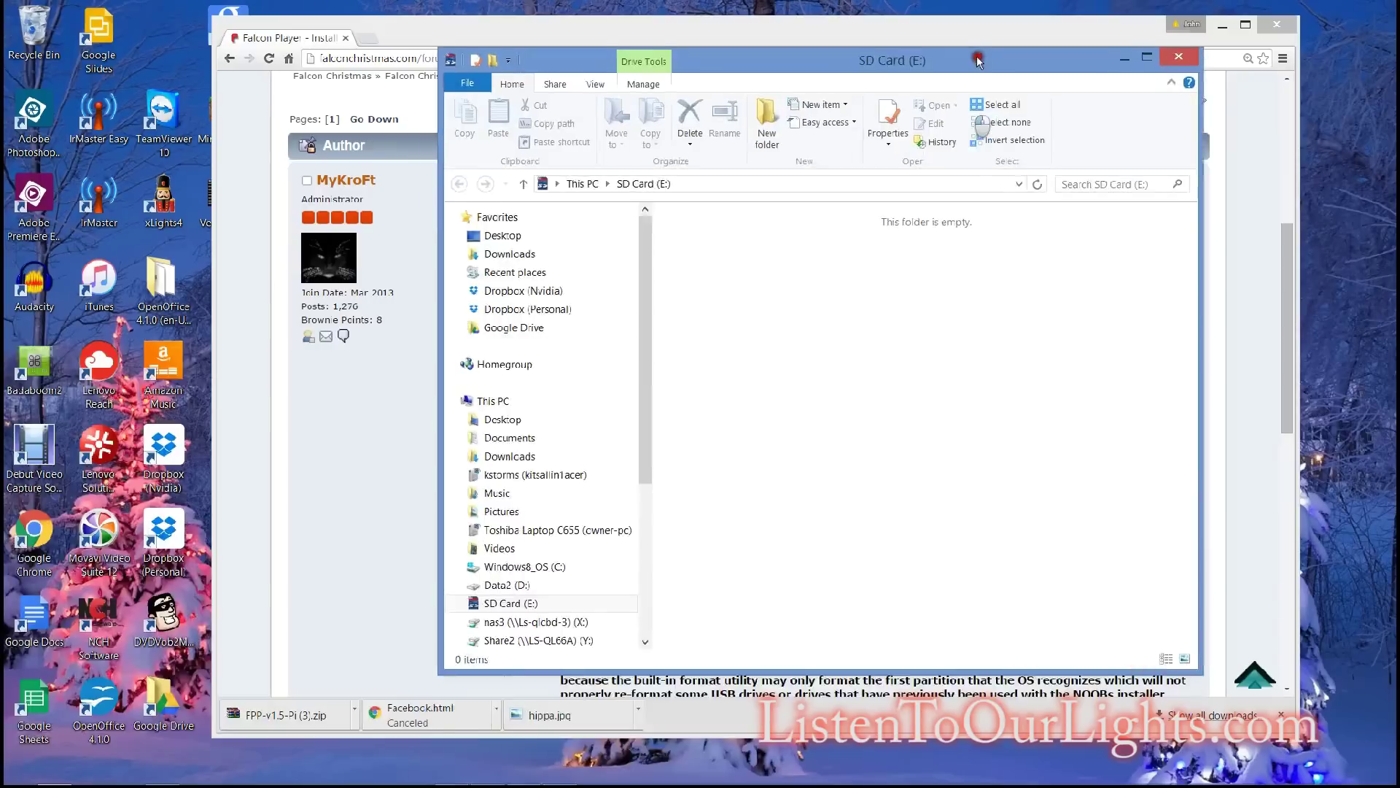
# - Move the empty SD Card (E:) Explorer window aside and close it
pyautogui.moveTo(976, 50); pyautogui.dragTo(929, 81)
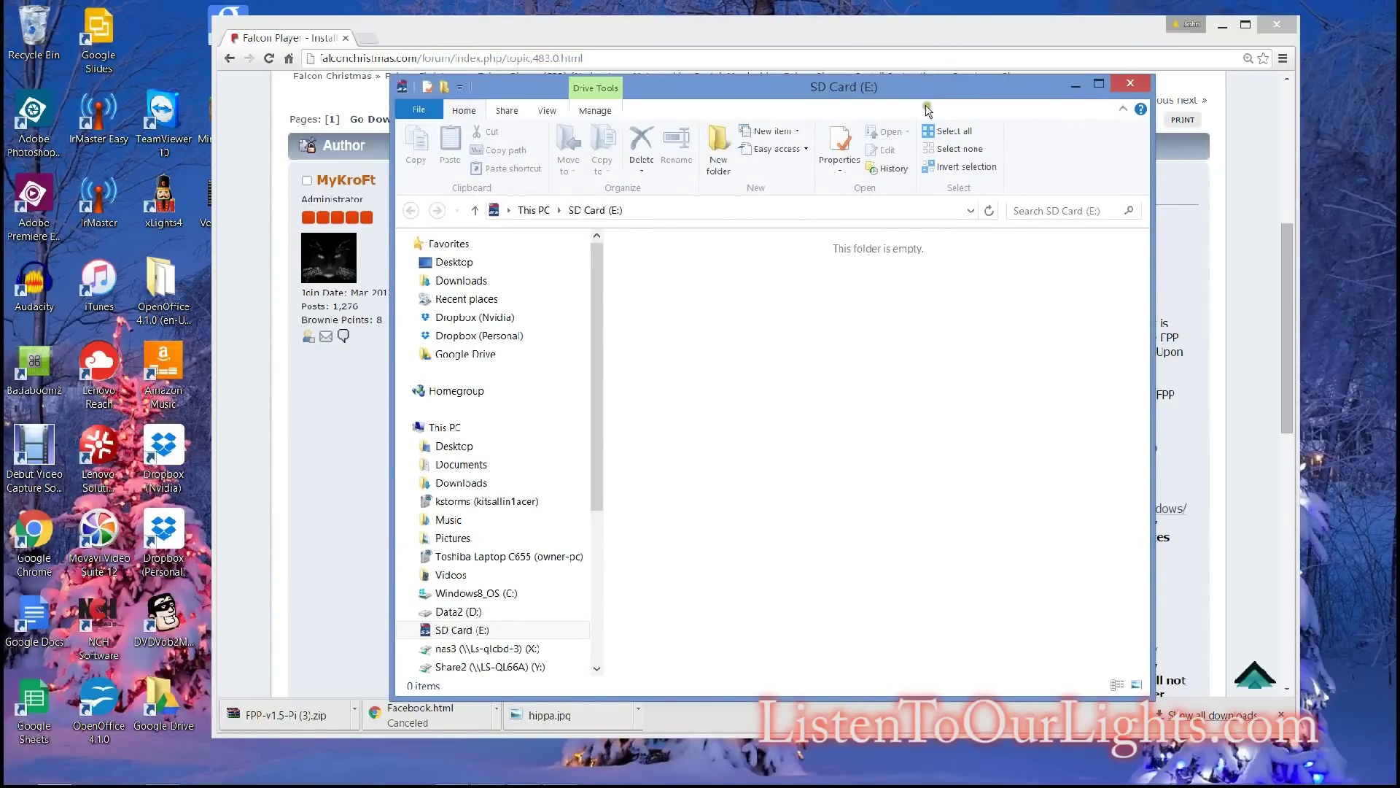
pyautogui.click(1140, 92)
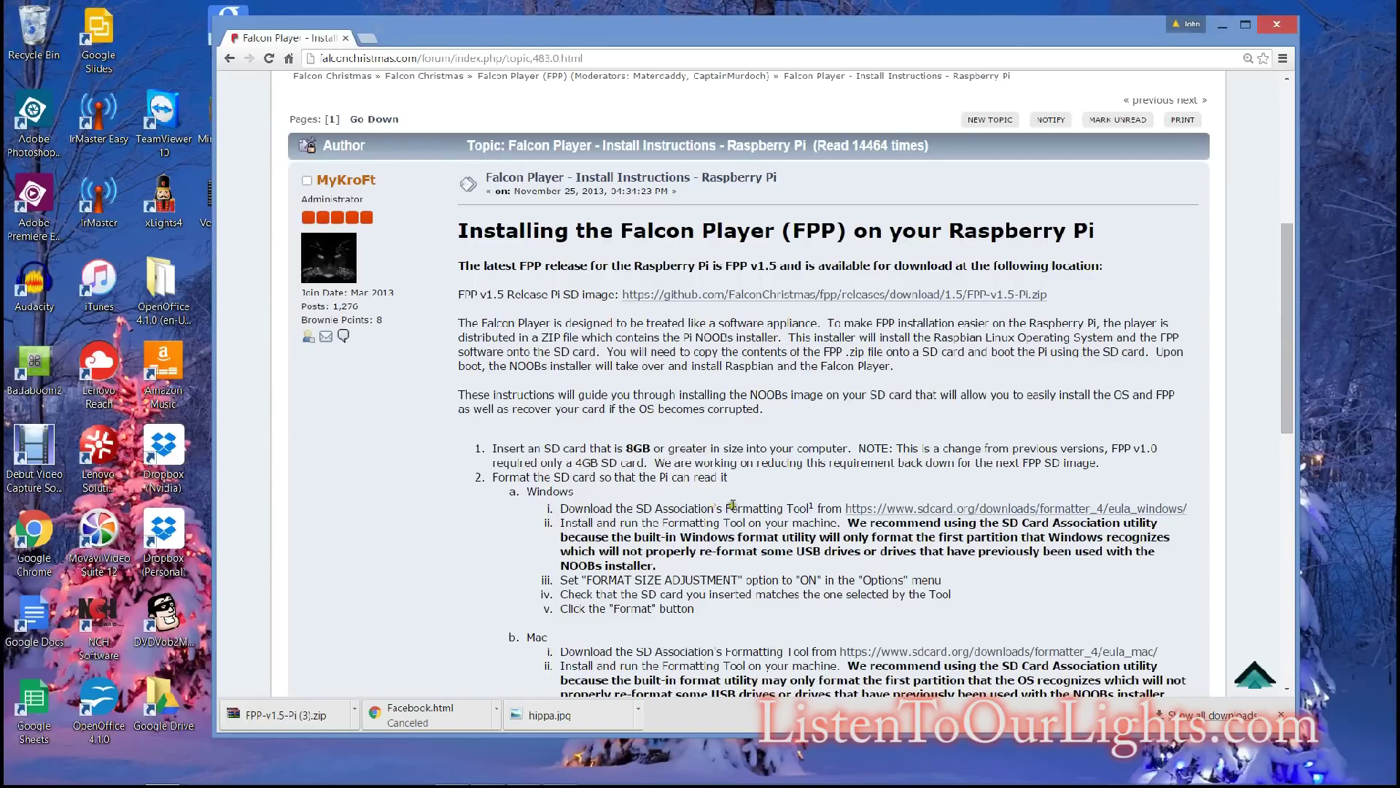
# - Accept the SD Formatter licence on sdcard.org and open the downloaded SDFormatterv4 (2).zip in WinRAR
pyautogui.click(1035, 509)
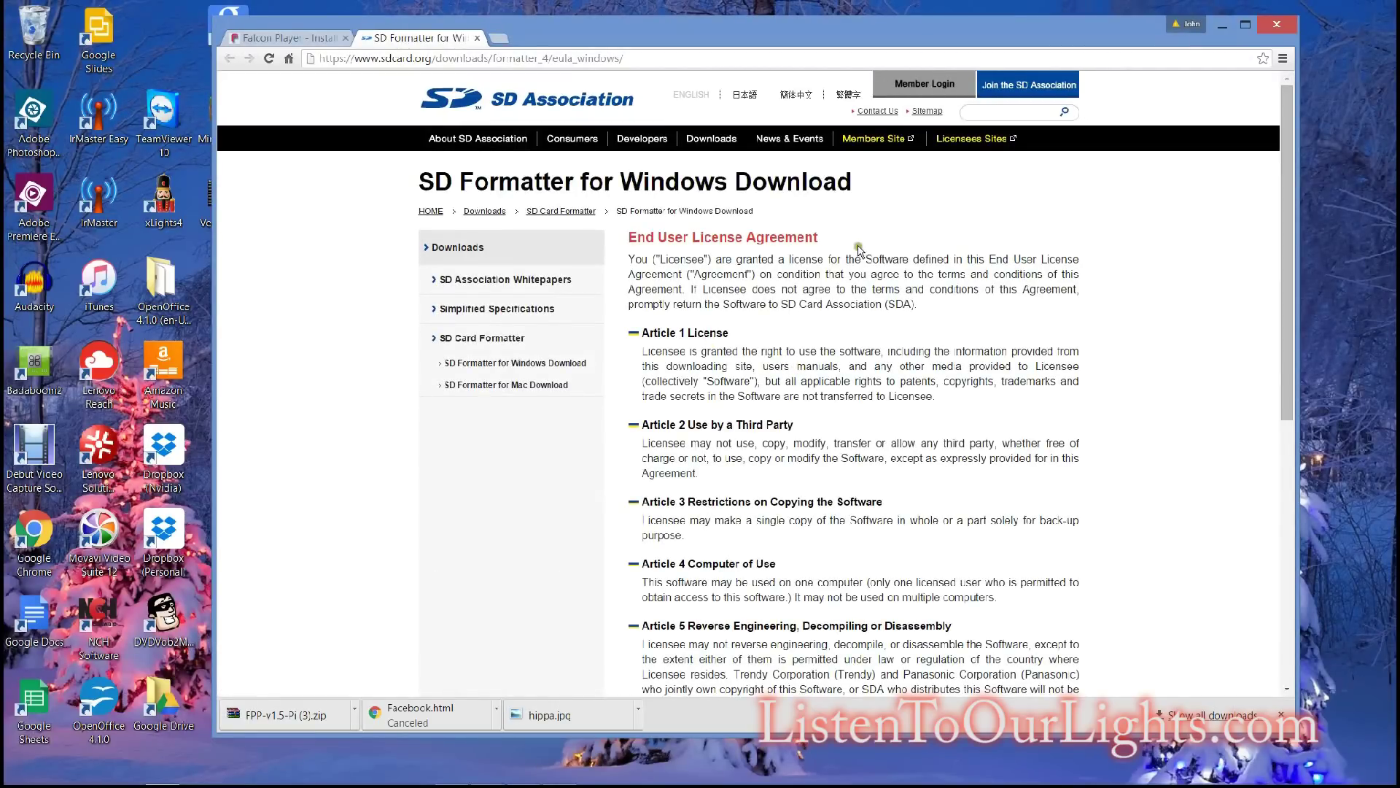
pyautogui.scroll(-7, 782, 278)
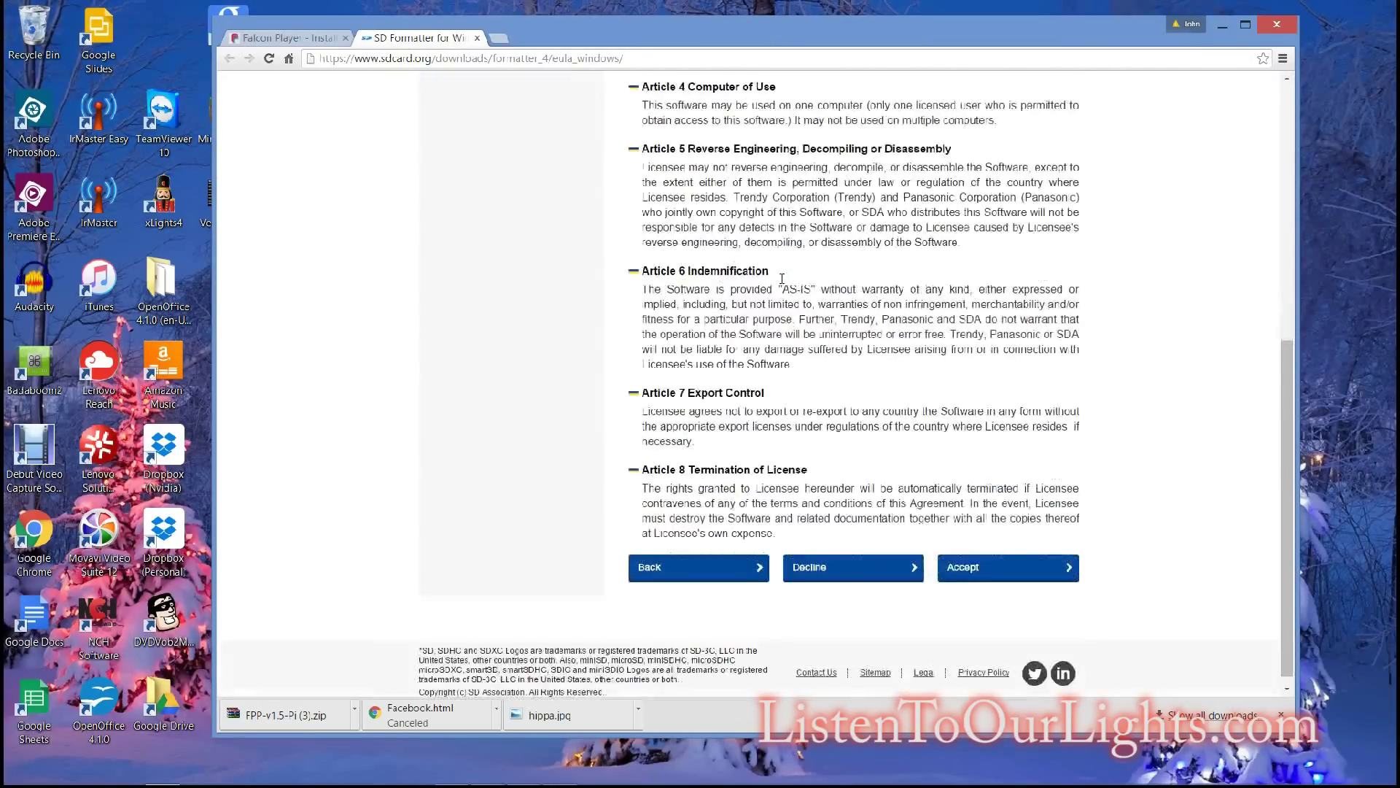
pyautogui.click(977, 558)
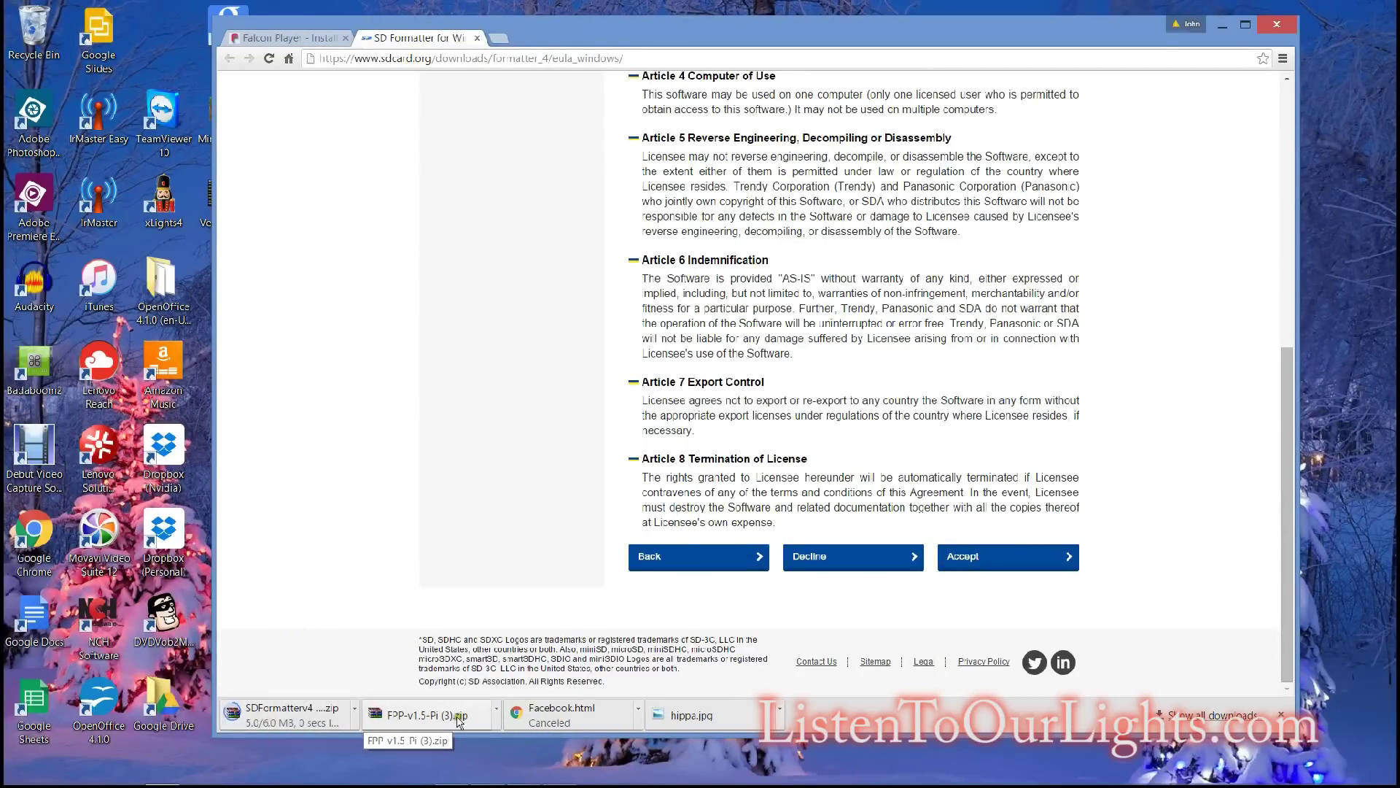
pyautogui.click(279, 716)
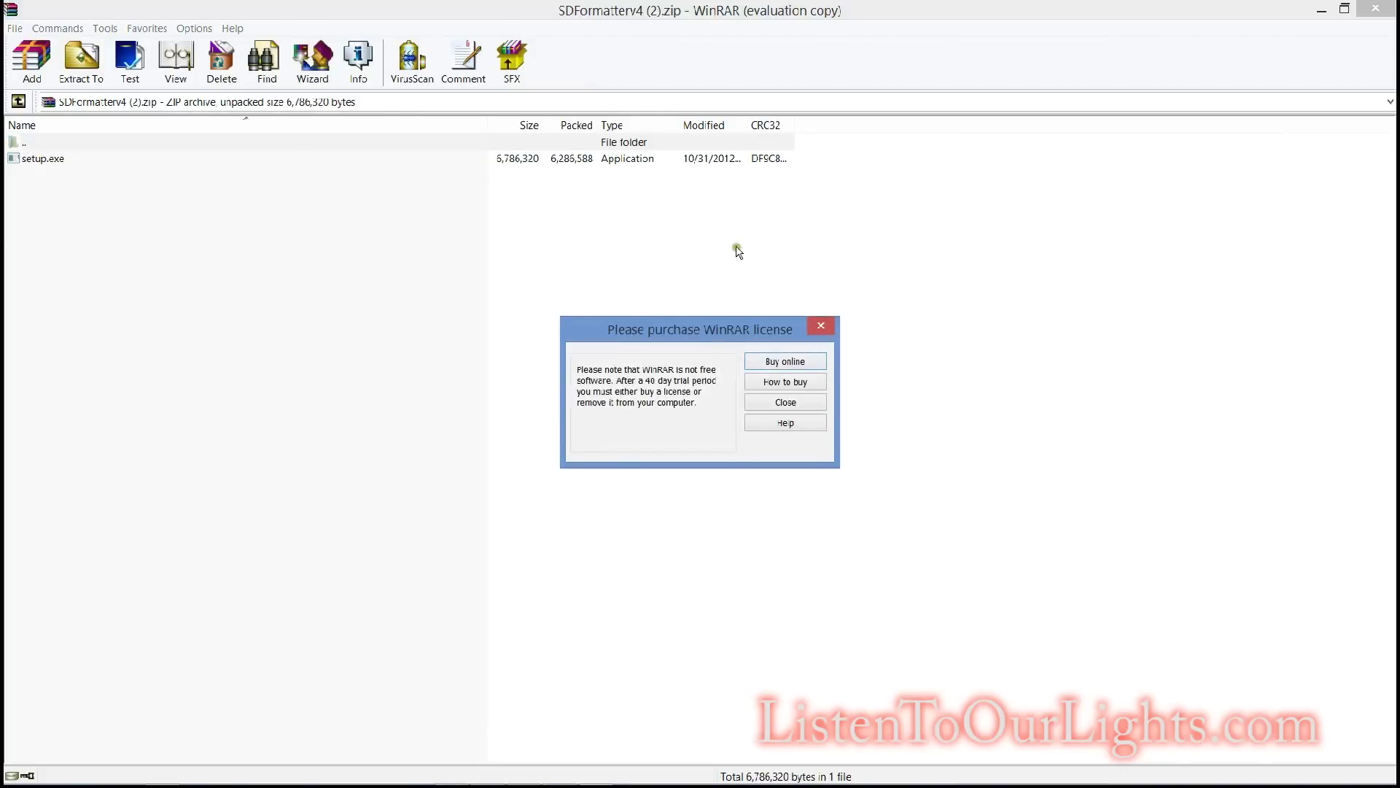
# - Dismiss WinRAR's purchase reminder, run setup.exe from the archive and close WinRAR
pyautogui.click(820, 328)
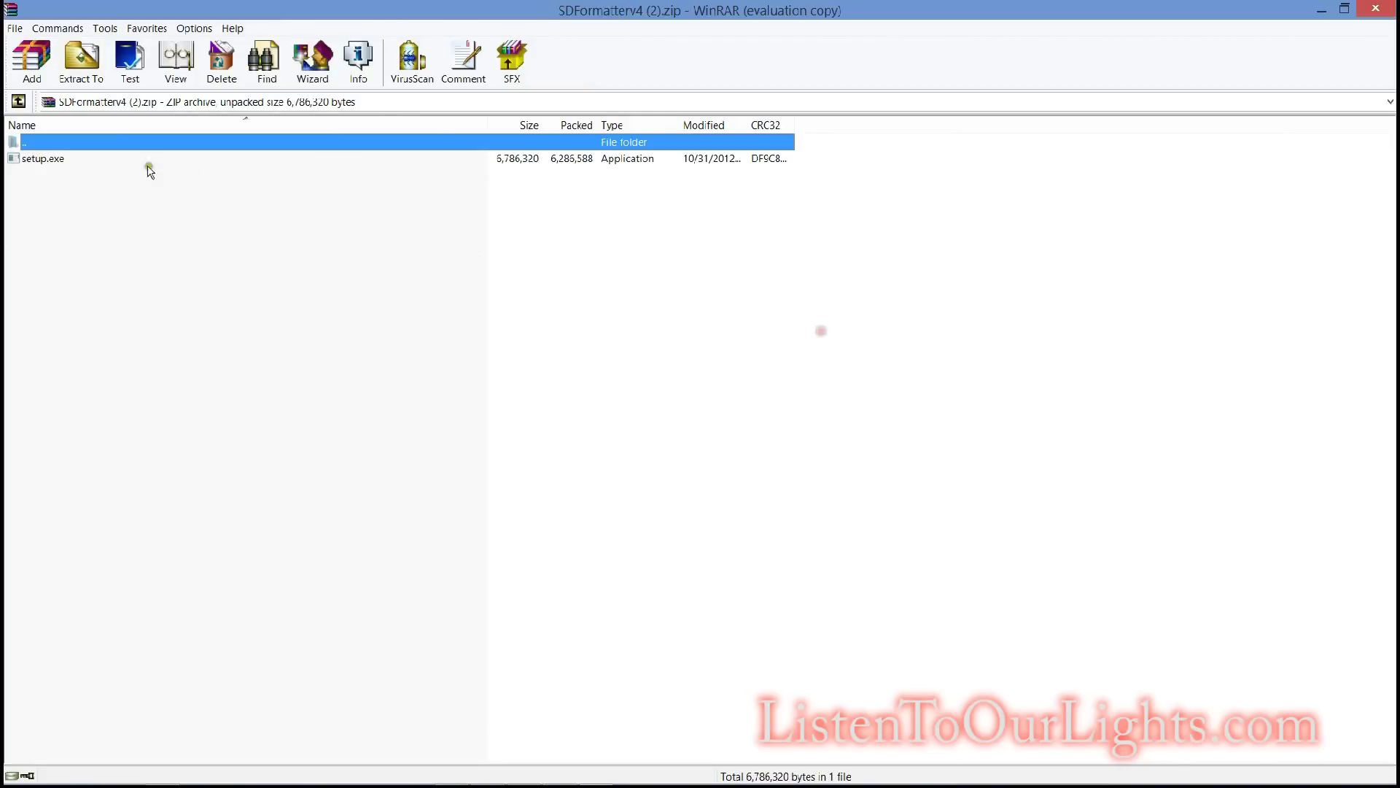
pyautogui.doubleClick(40, 161)
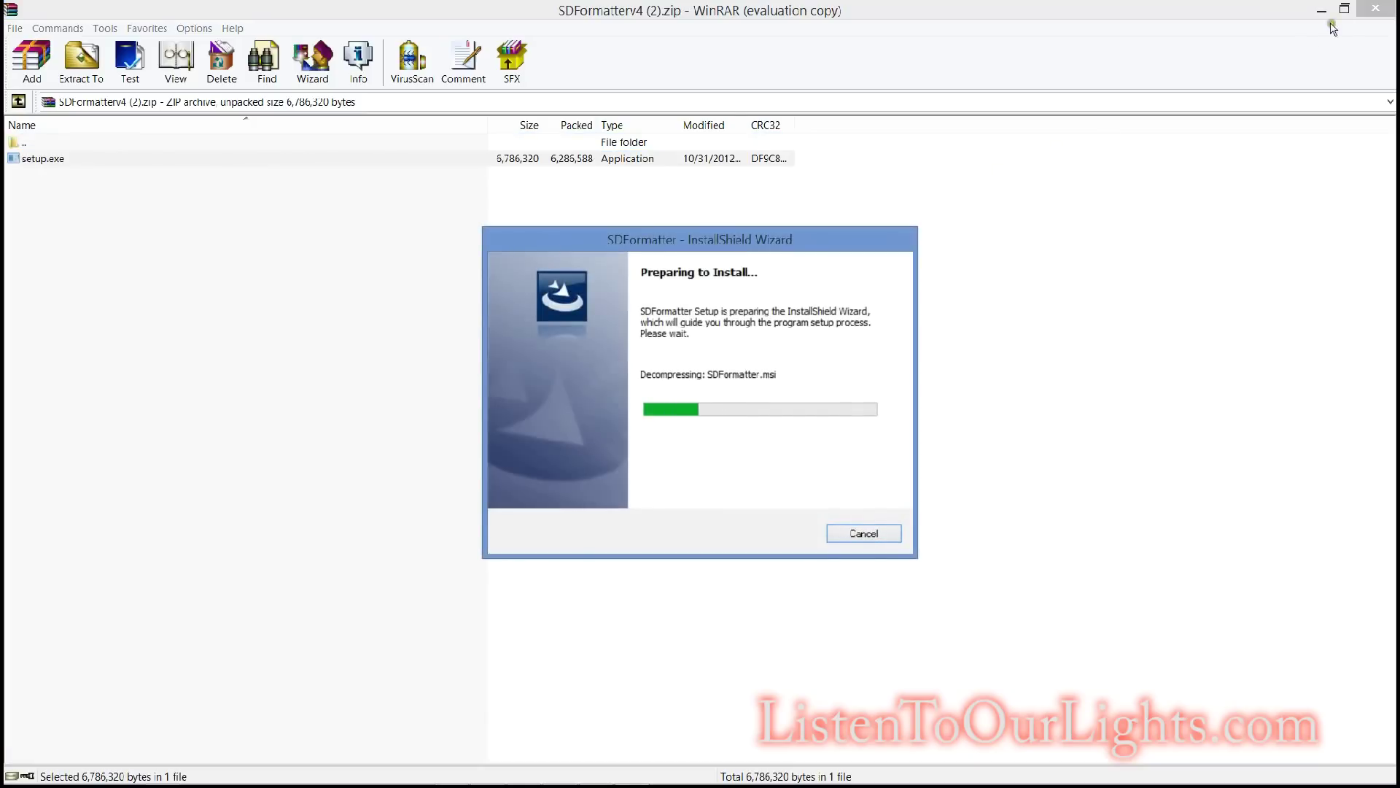
pyautogui.click(1370, 9)
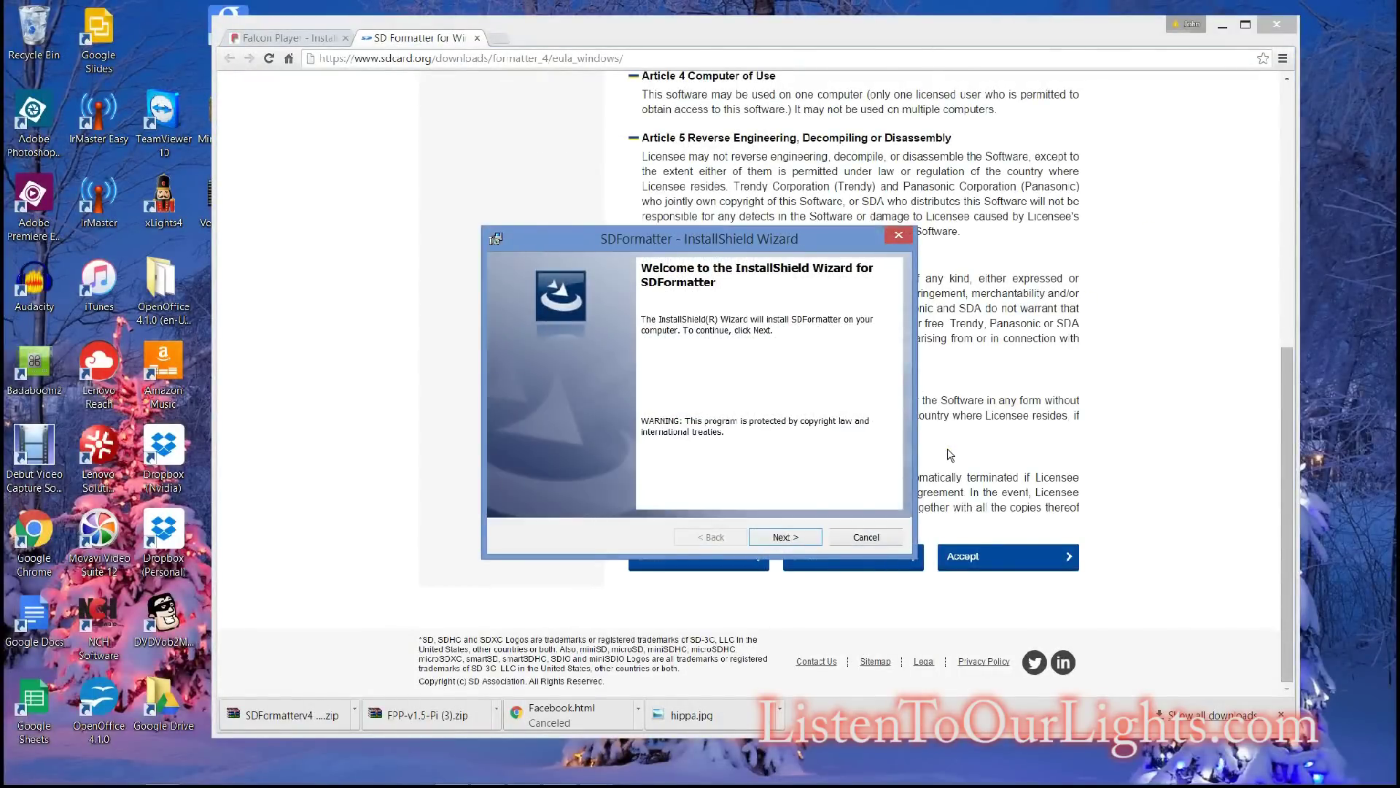
# - Install SDFormatter into D:\Program Files (x86)\SDA\SD Formatter\ and finish the wizard
pyautogui.click(783, 537)
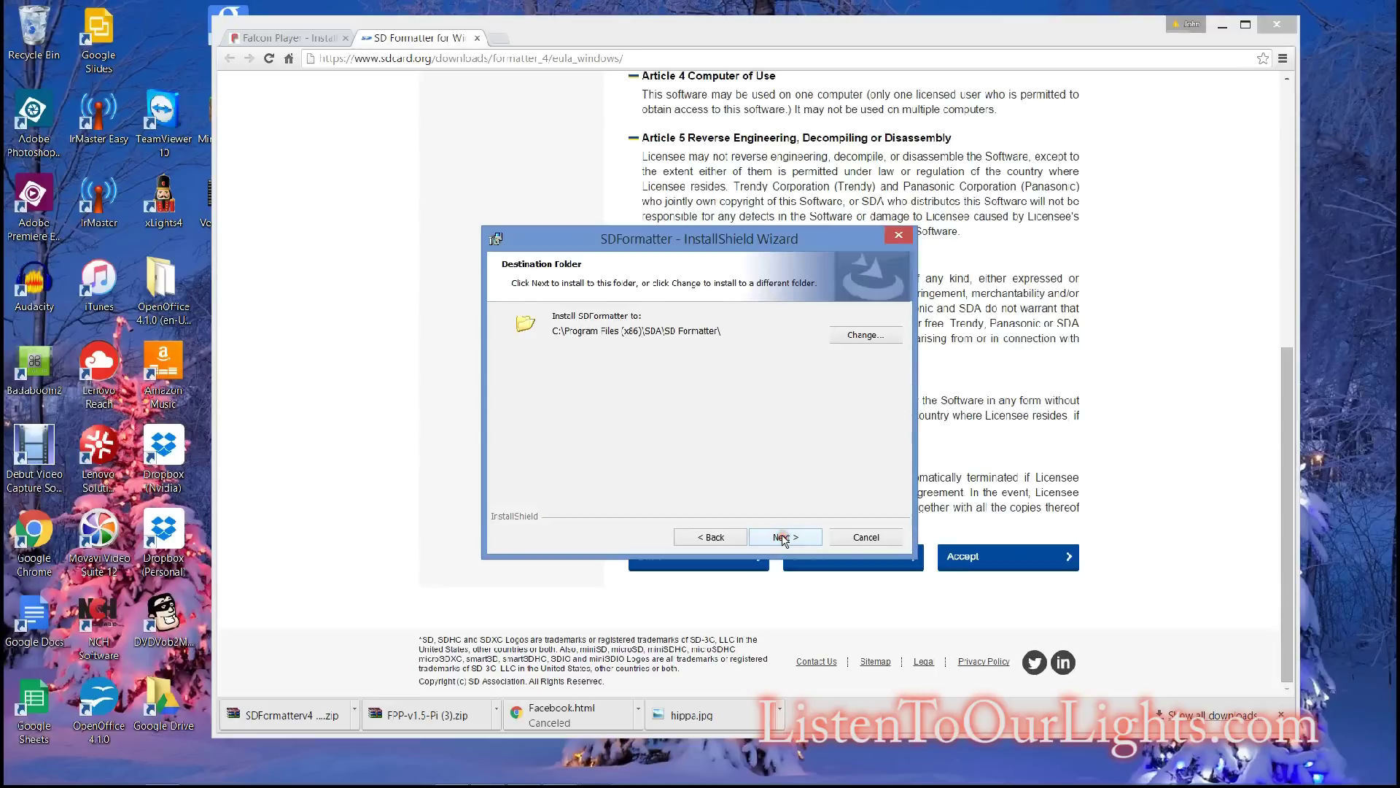
pyautogui.click(853, 337)
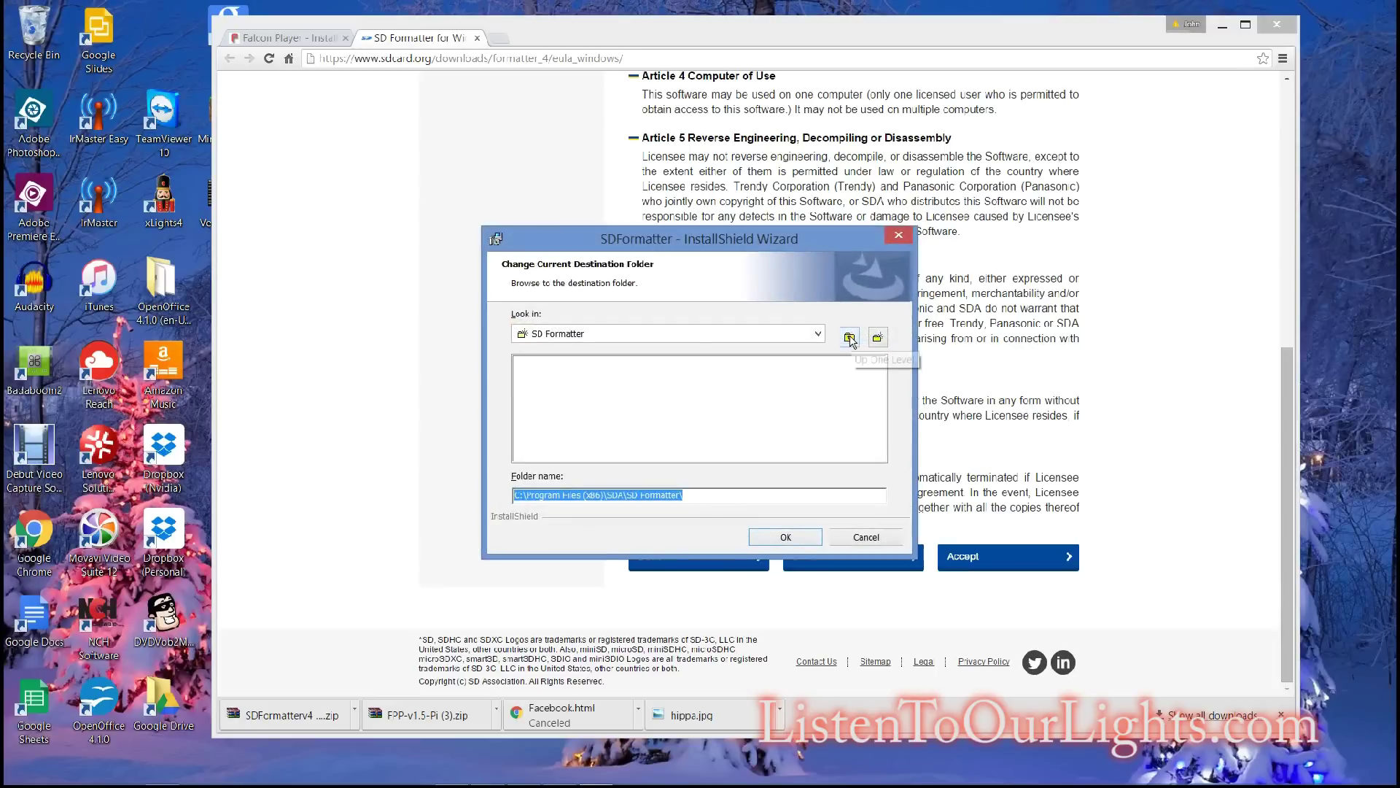
pyautogui.press('End')
pyautogui.press('Home')
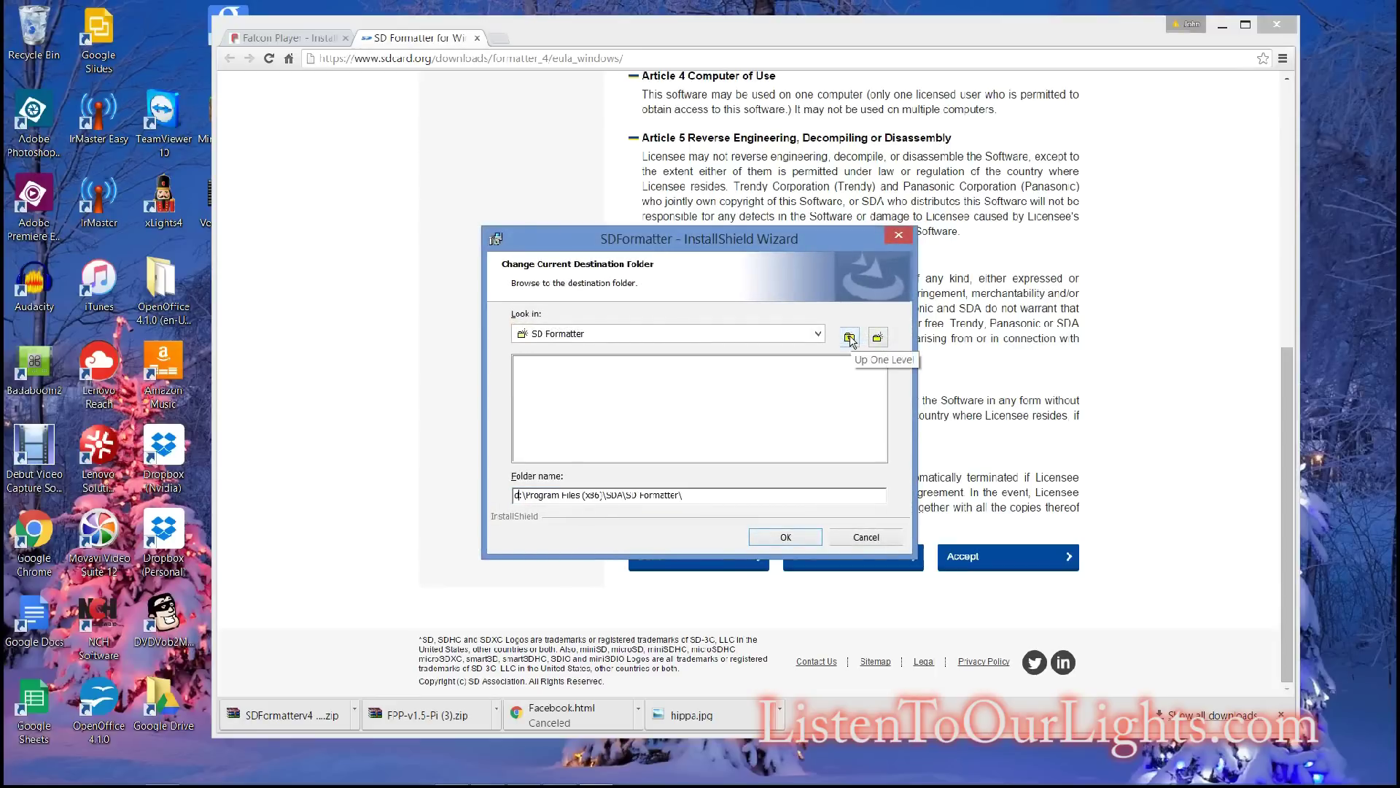
pyautogui.click(778, 539)
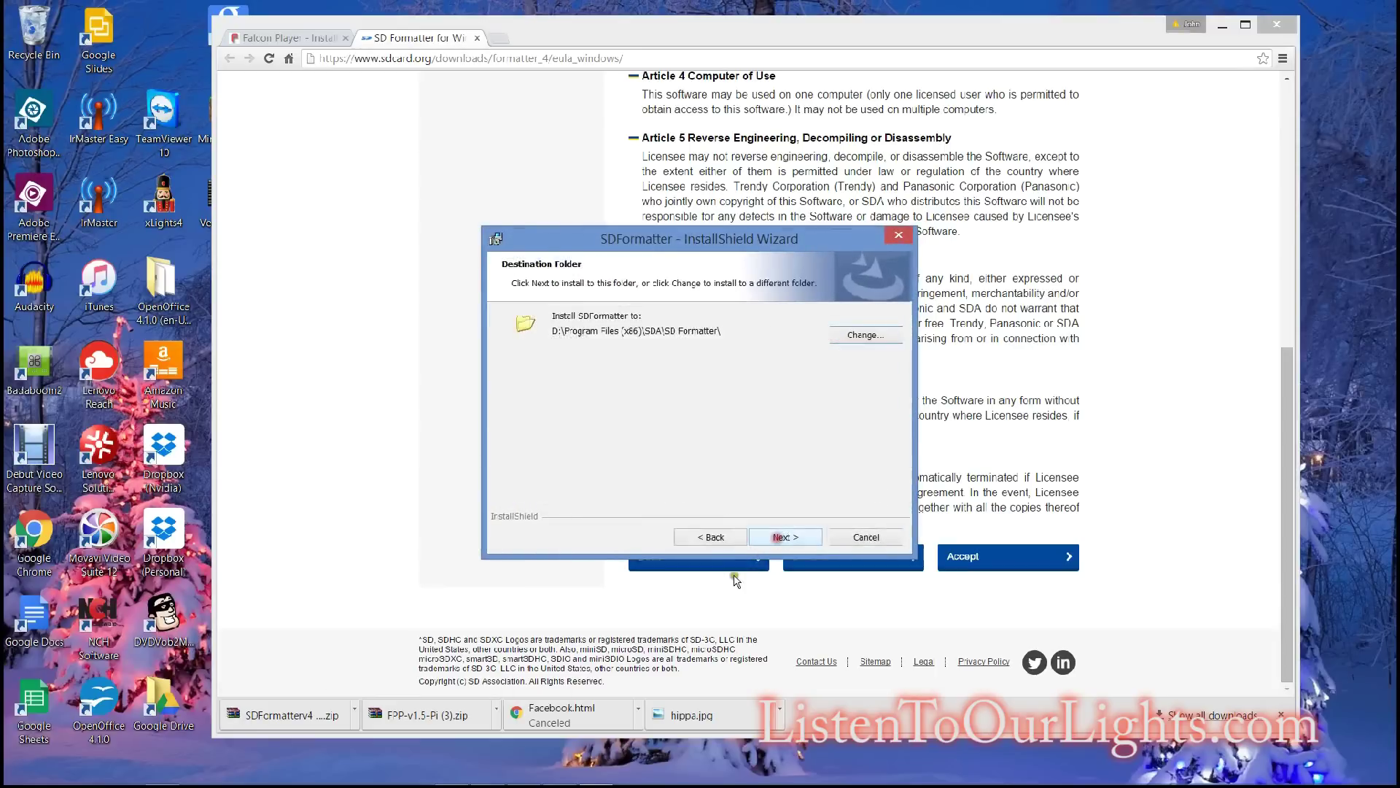
pyautogui.click(780, 538)
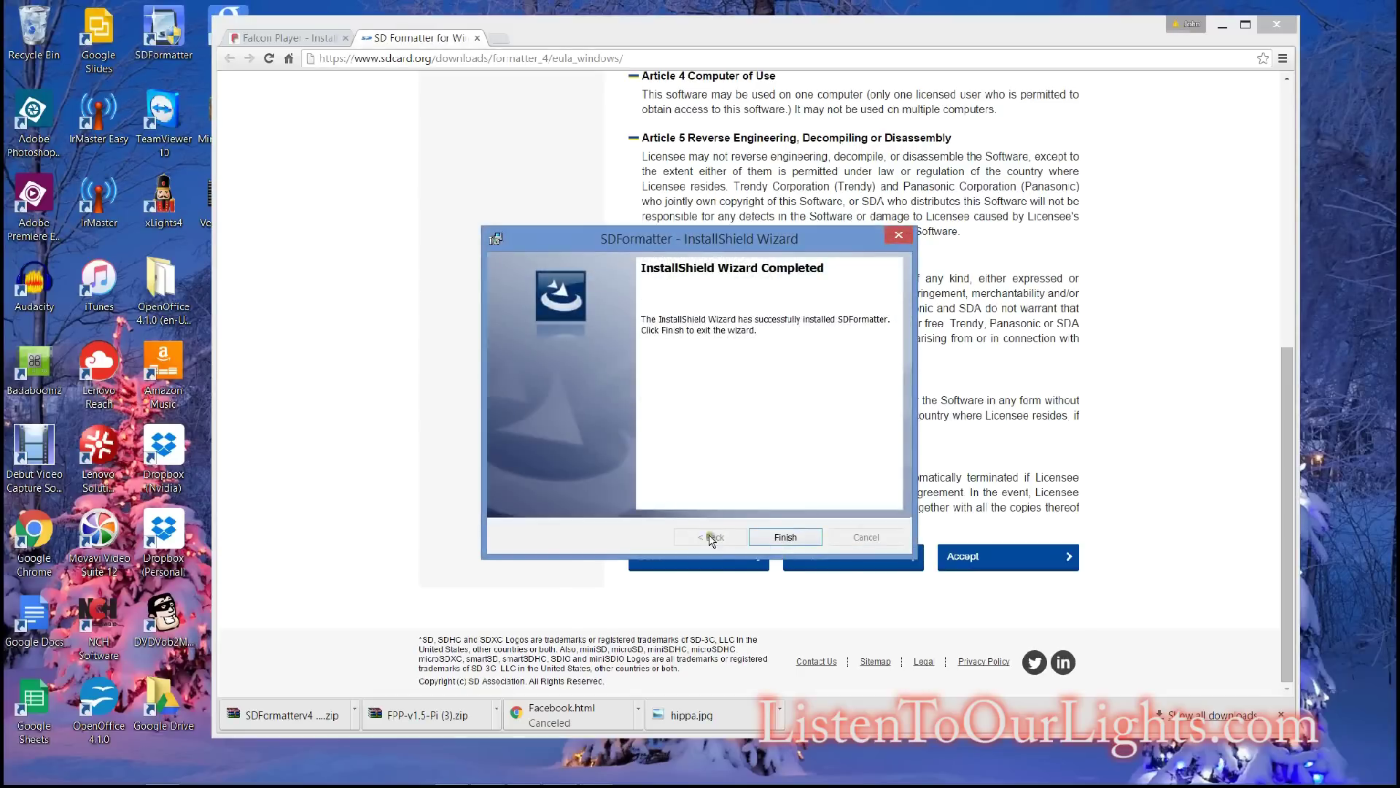
pyautogui.click(766, 537)
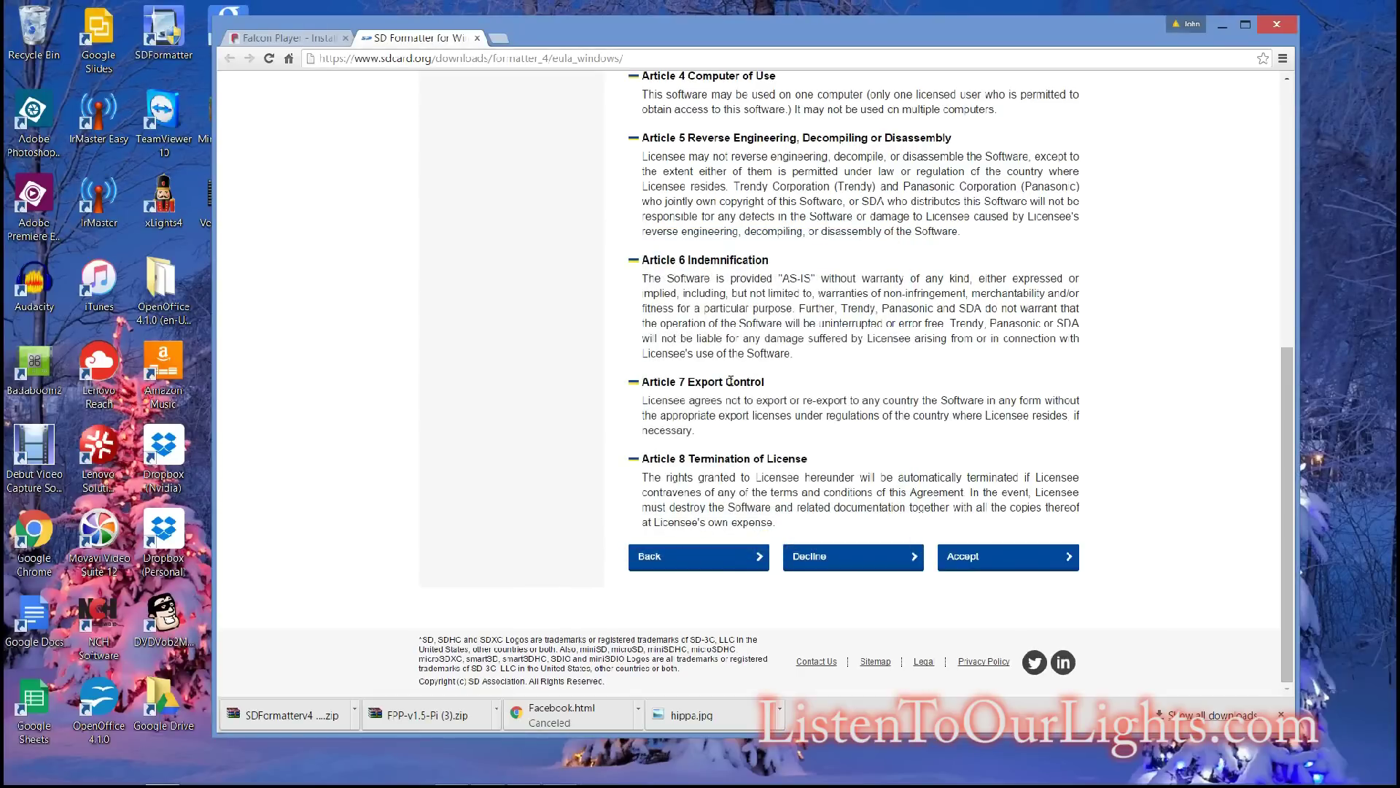
# - Launch SDFormatter V4.0 through a Start screen search for 'sdf' and close the sdcard.org tab
pyautogui.press('super')
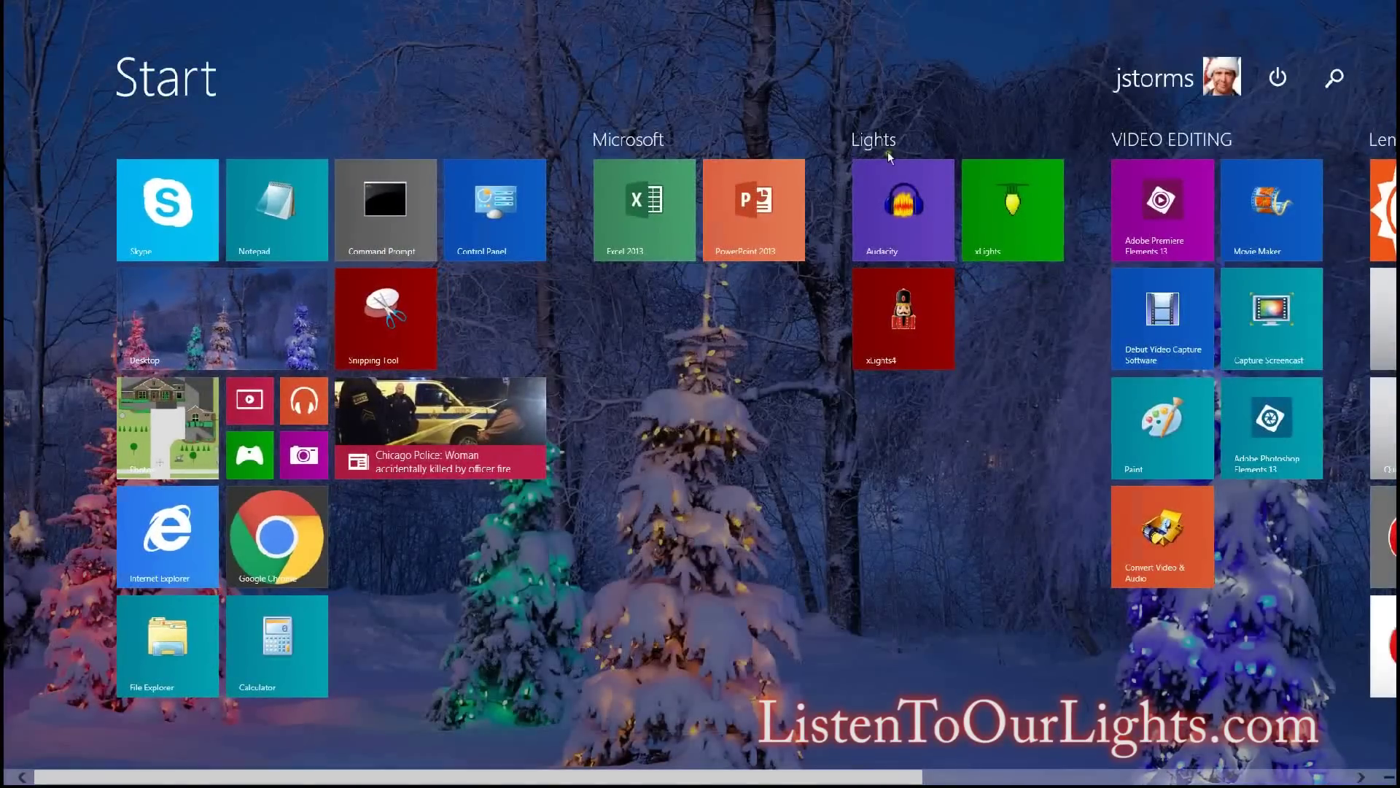
pyautogui.click(1334, 78)
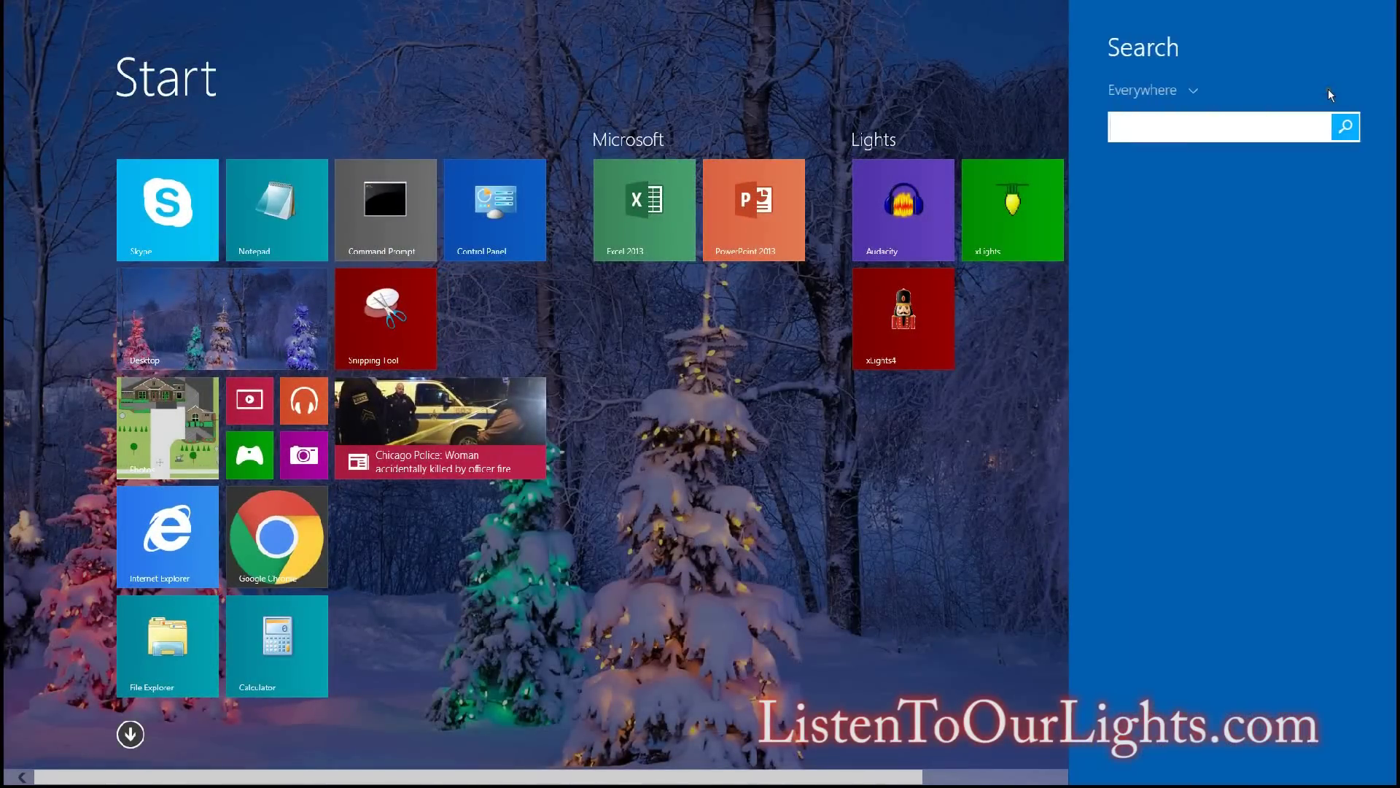
pyautogui.write('sdf')
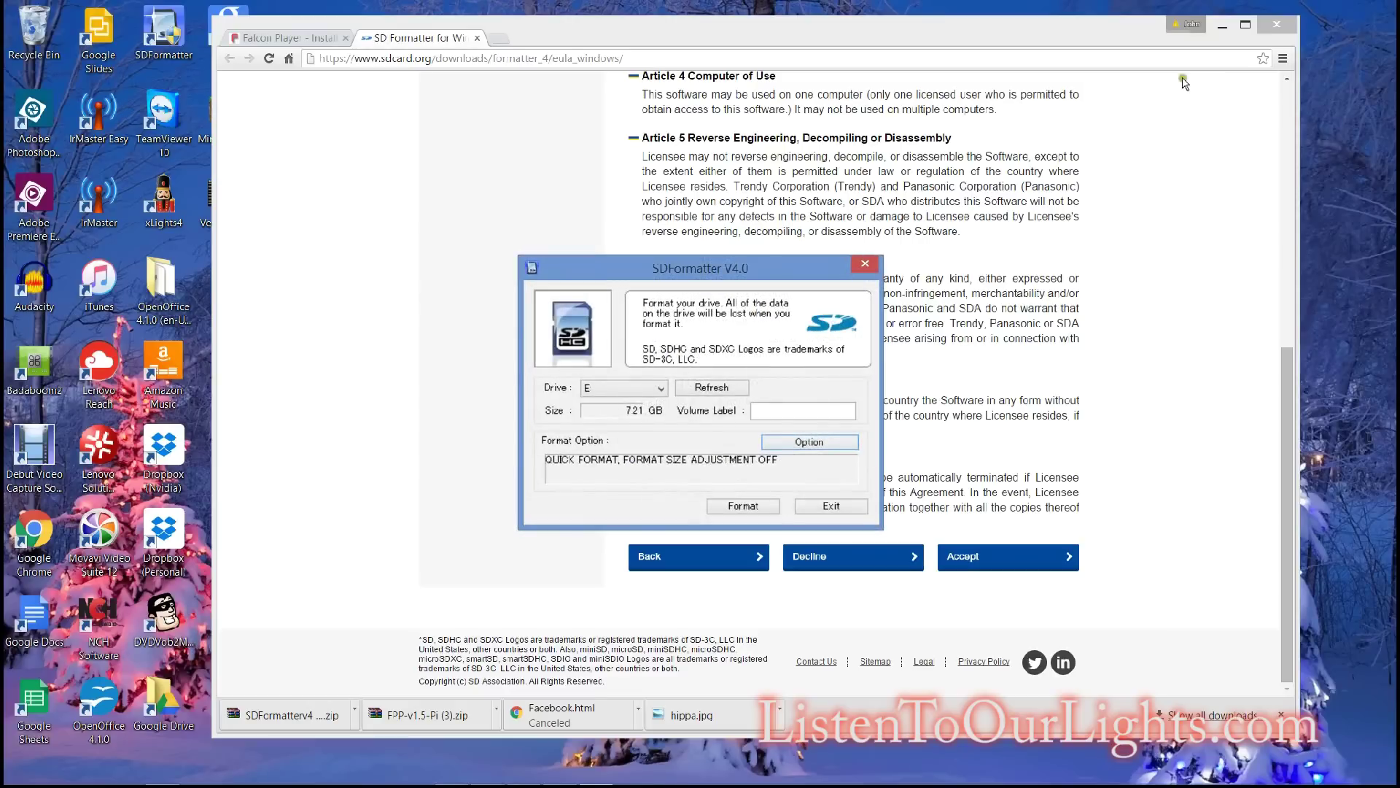
pyautogui.click(477, 38)
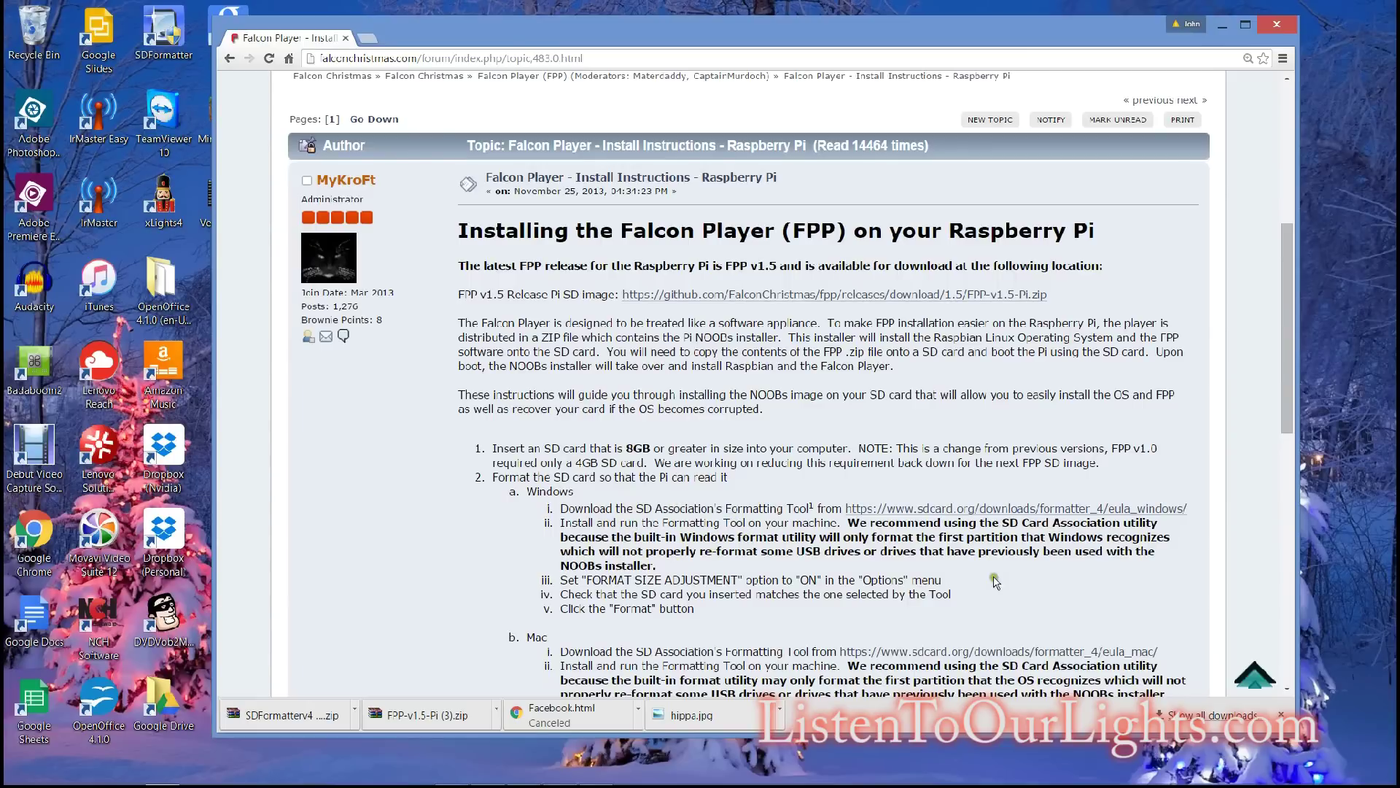
# - Highlight the FORMAT SIZE ADJUSTMENT instruction, then clear SDFormatter's volume label
pyautogui.moveTo(961, 586); pyautogui.dragTo(565, 578)
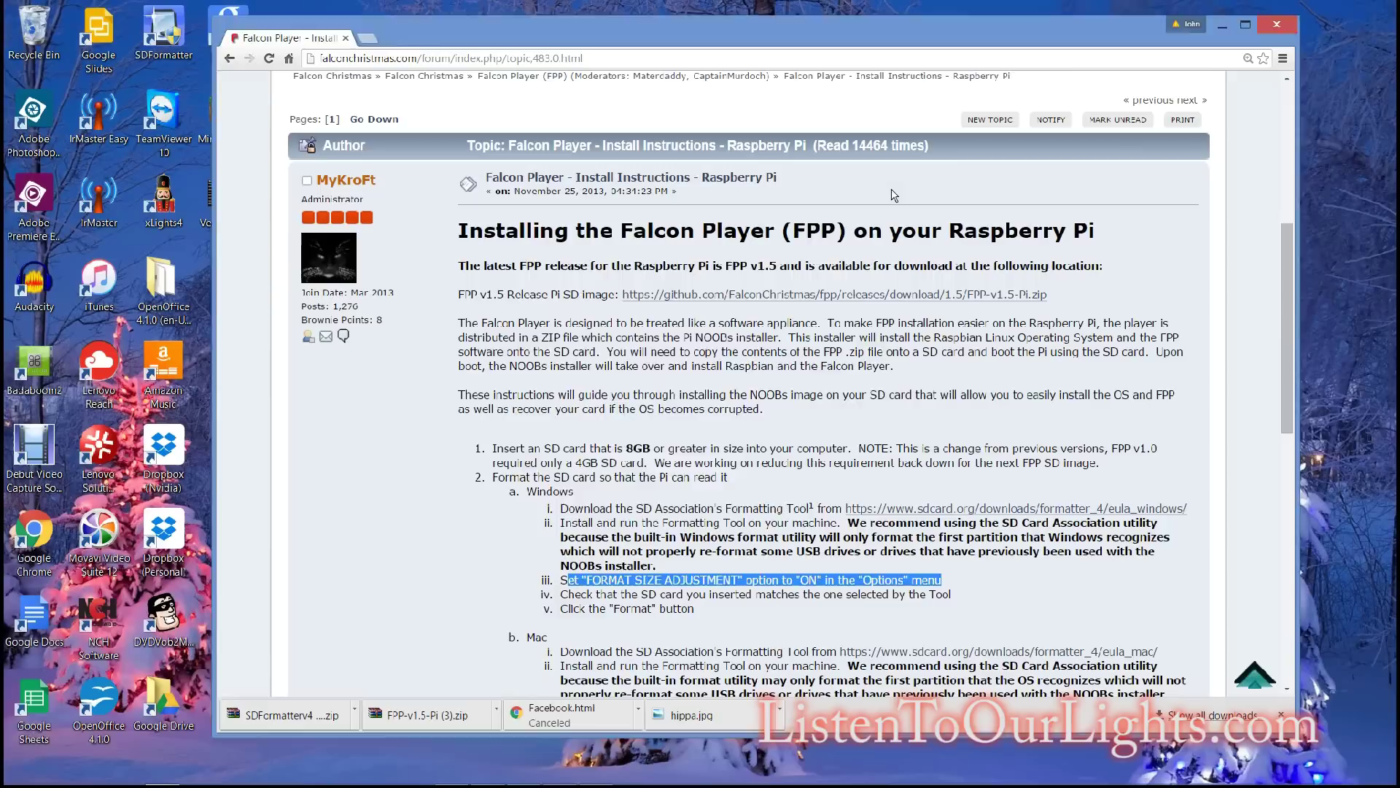
pyautogui.hotkey('alt', 'Tab')
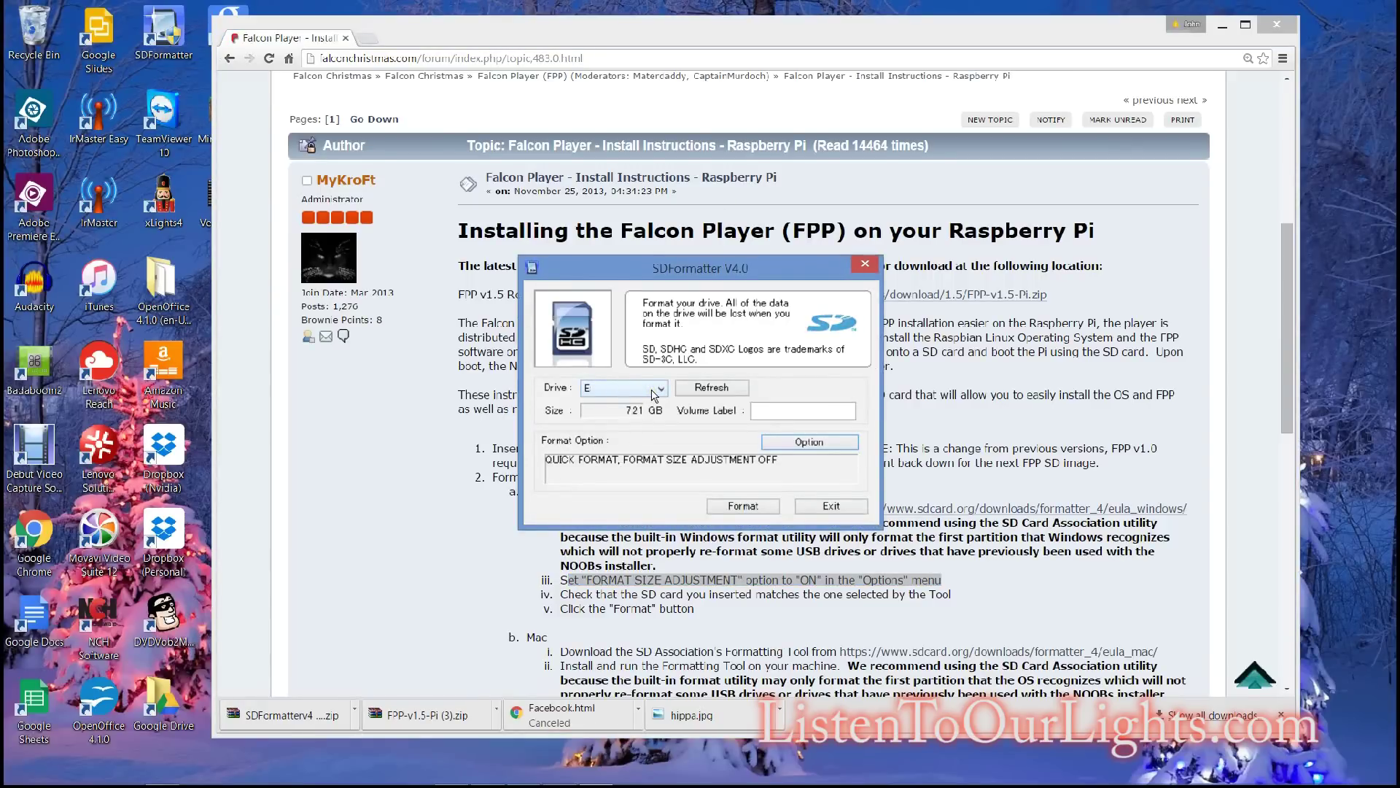
pyautogui.click(752, 410)
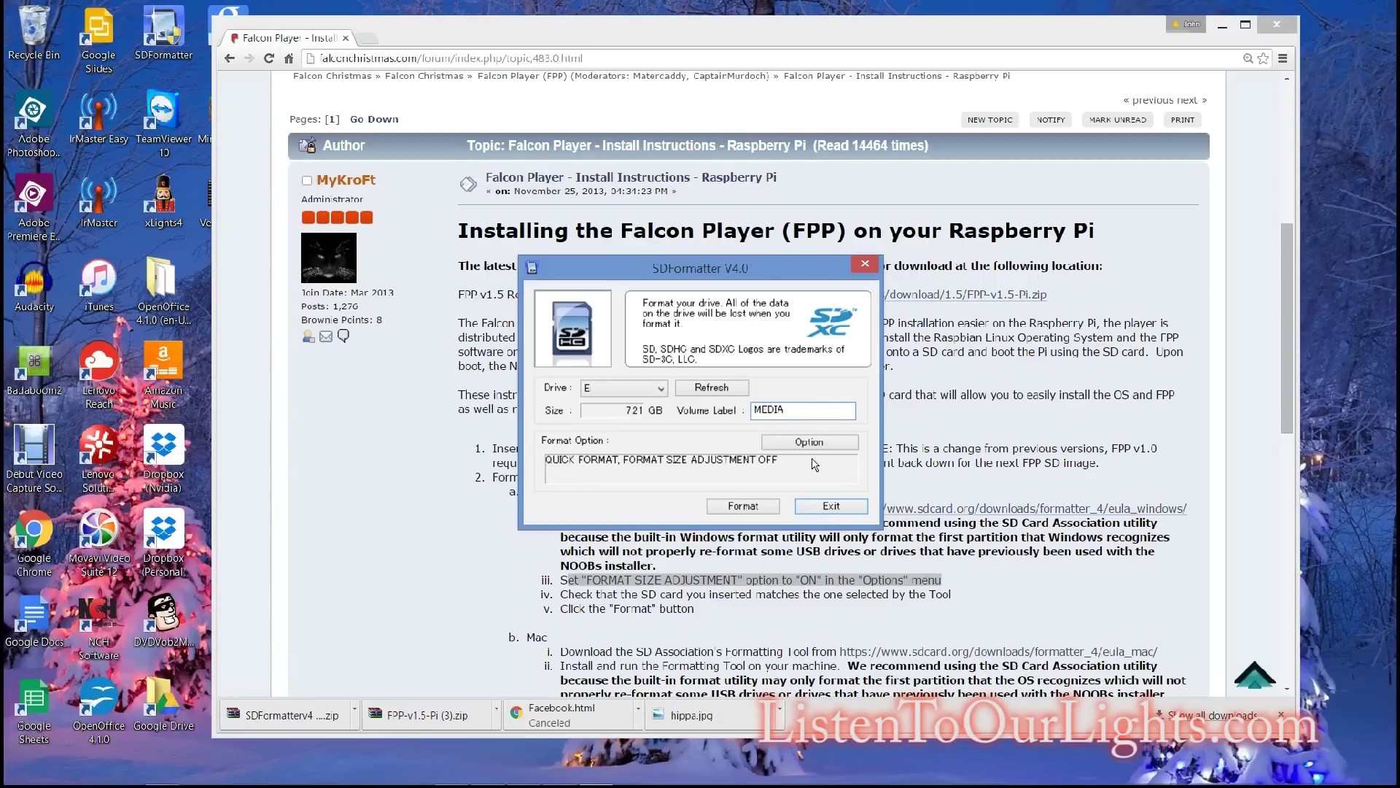
pyautogui.press('BackSpace')
pyautogui.press('BackSpace')
pyautogui.press('BackSpace')
pyautogui.press('BackSpace')
pyautogui.press('BackSpace')
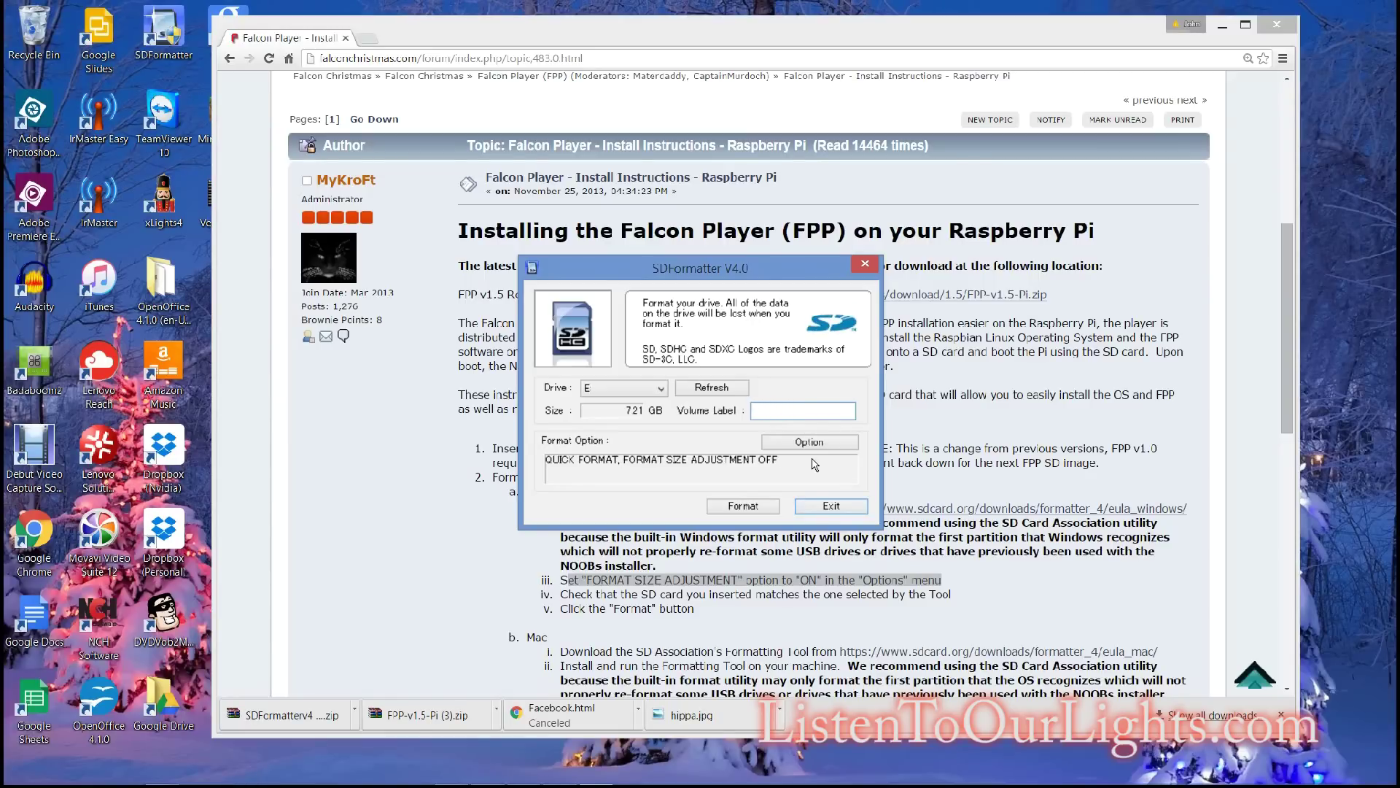
# - Set SDFormatter's options to FULL (Erase) format type with format size adjustment ON
pyautogui.click(809, 443)
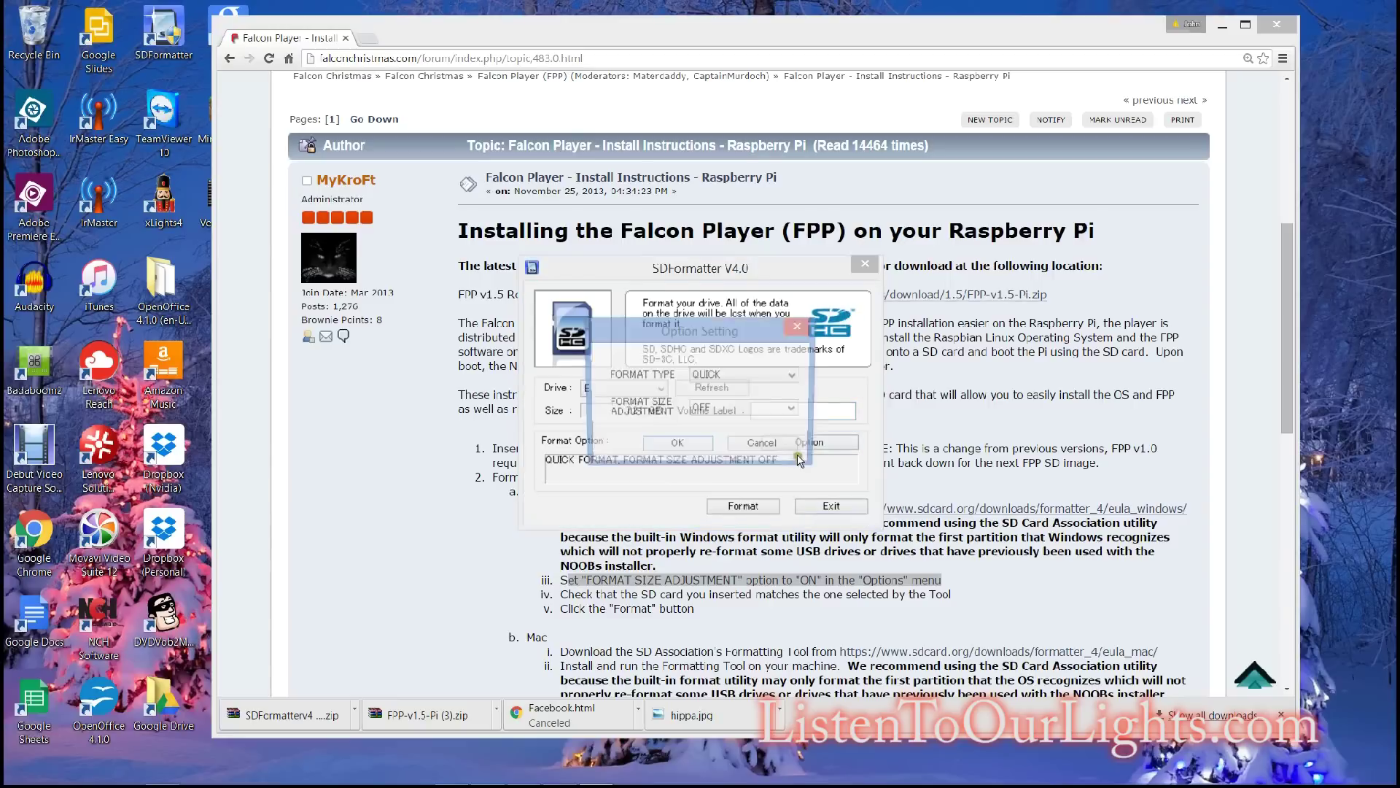
pyautogui.click(707, 409)
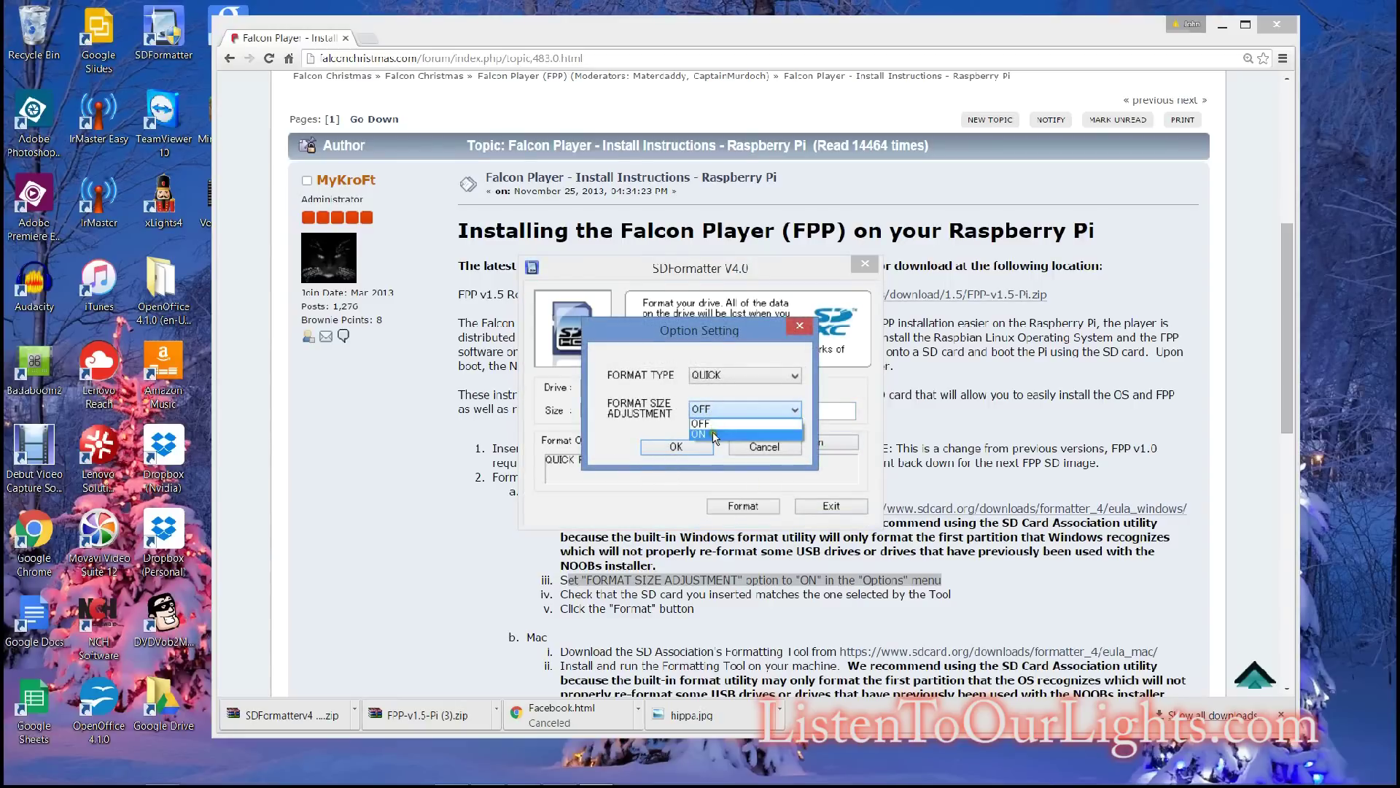
pyautogui.click(712, 432)
pyautogui.click(771, 379)
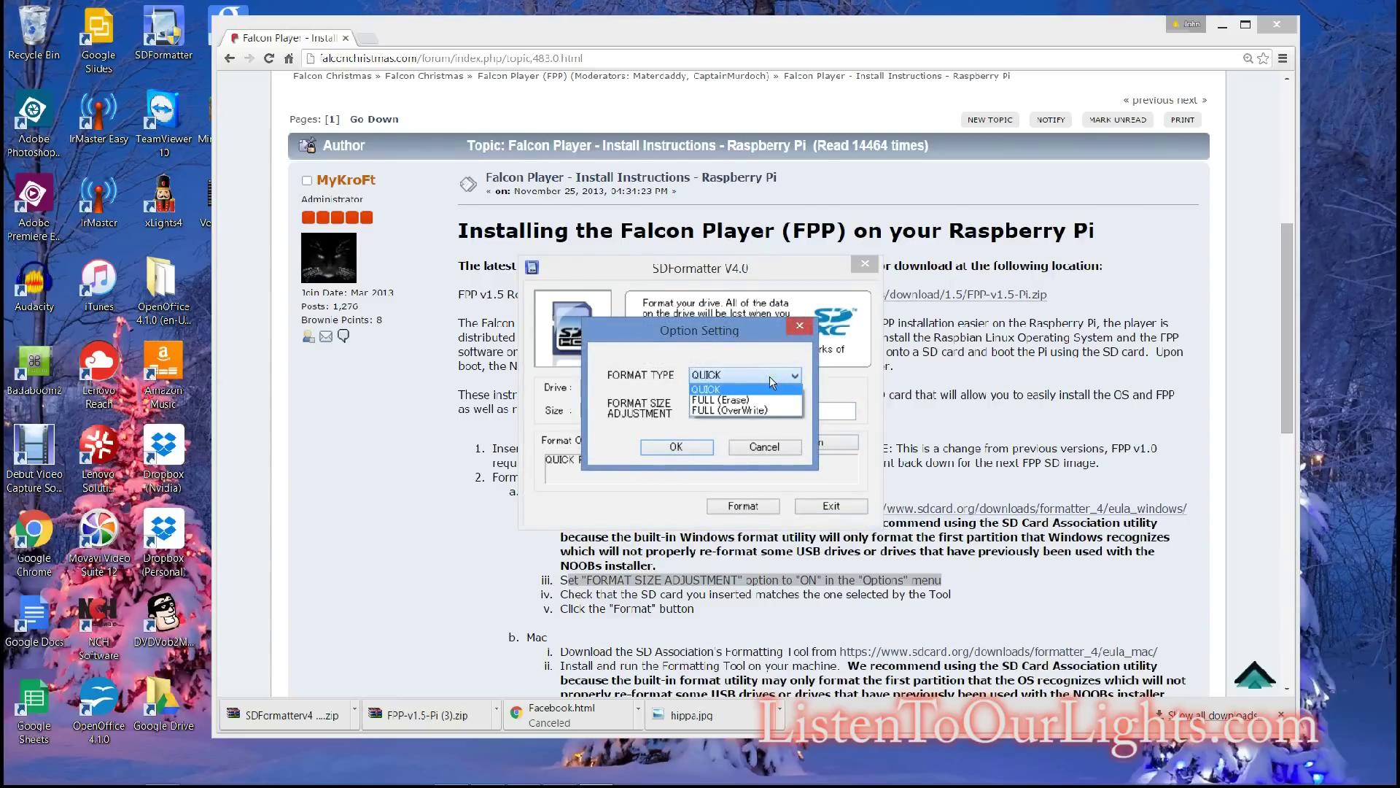
pyautogui.click(766, 400)
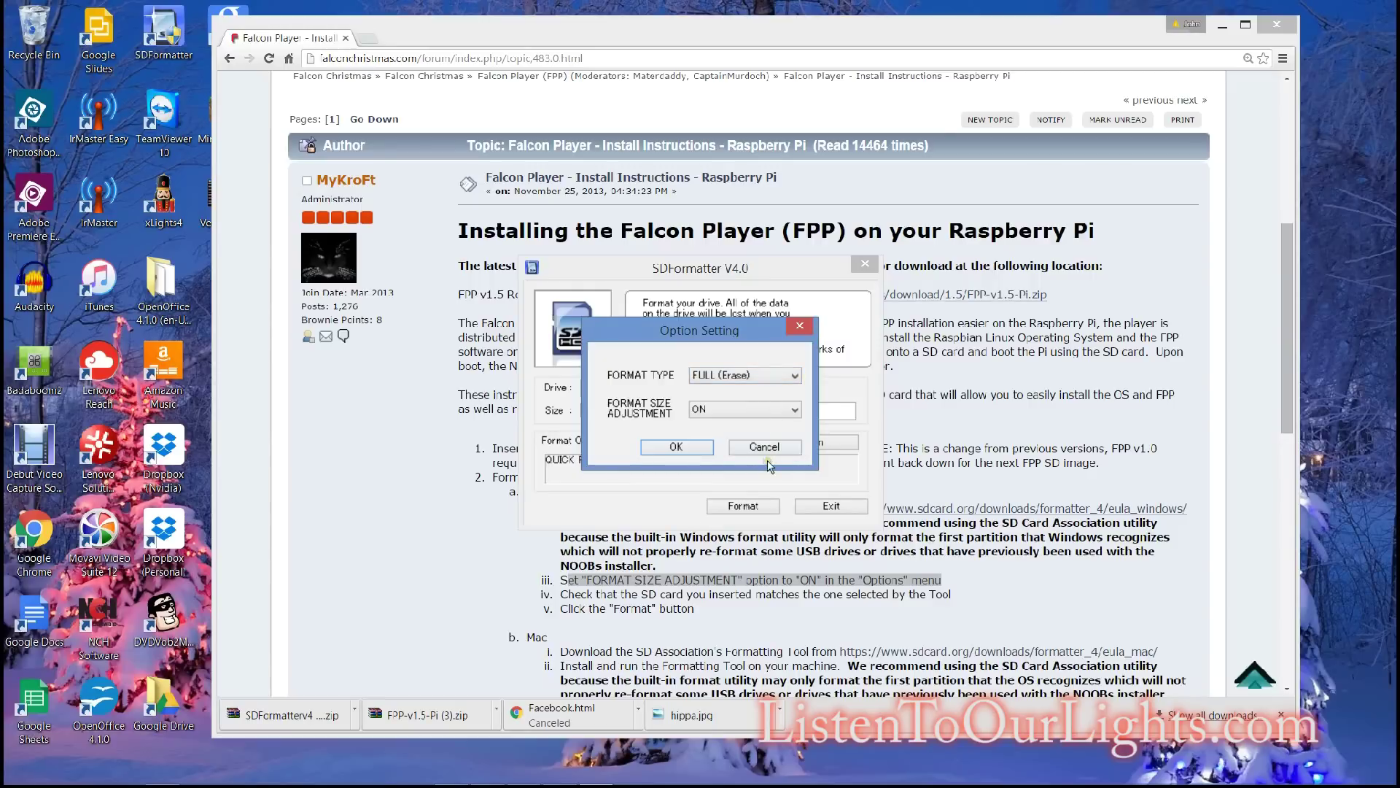
pyautogui.click(695, 445)
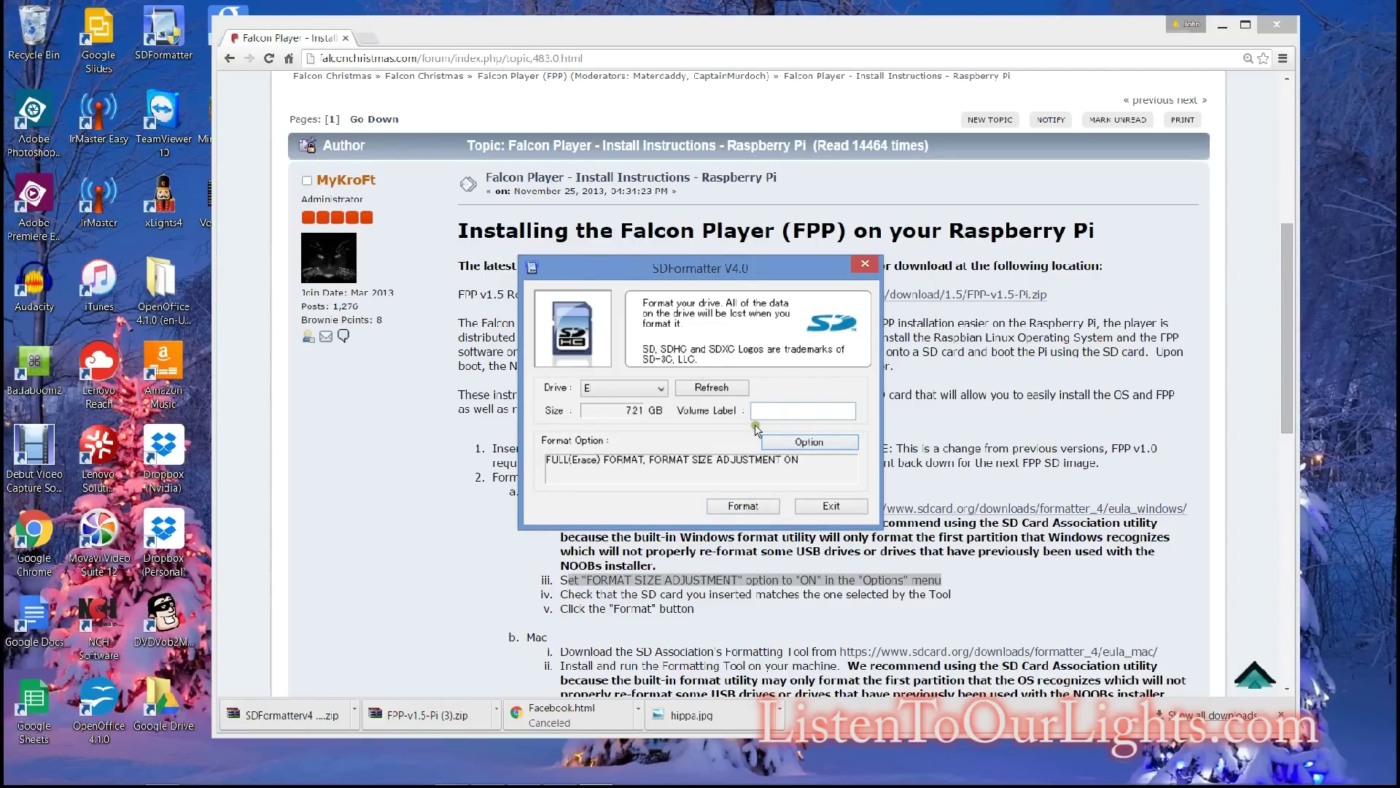
# - Format drive E as FAT32 (7.20 GB), dismiss the completion message and exit SDFormatter
pyautogui.click(730, 509)
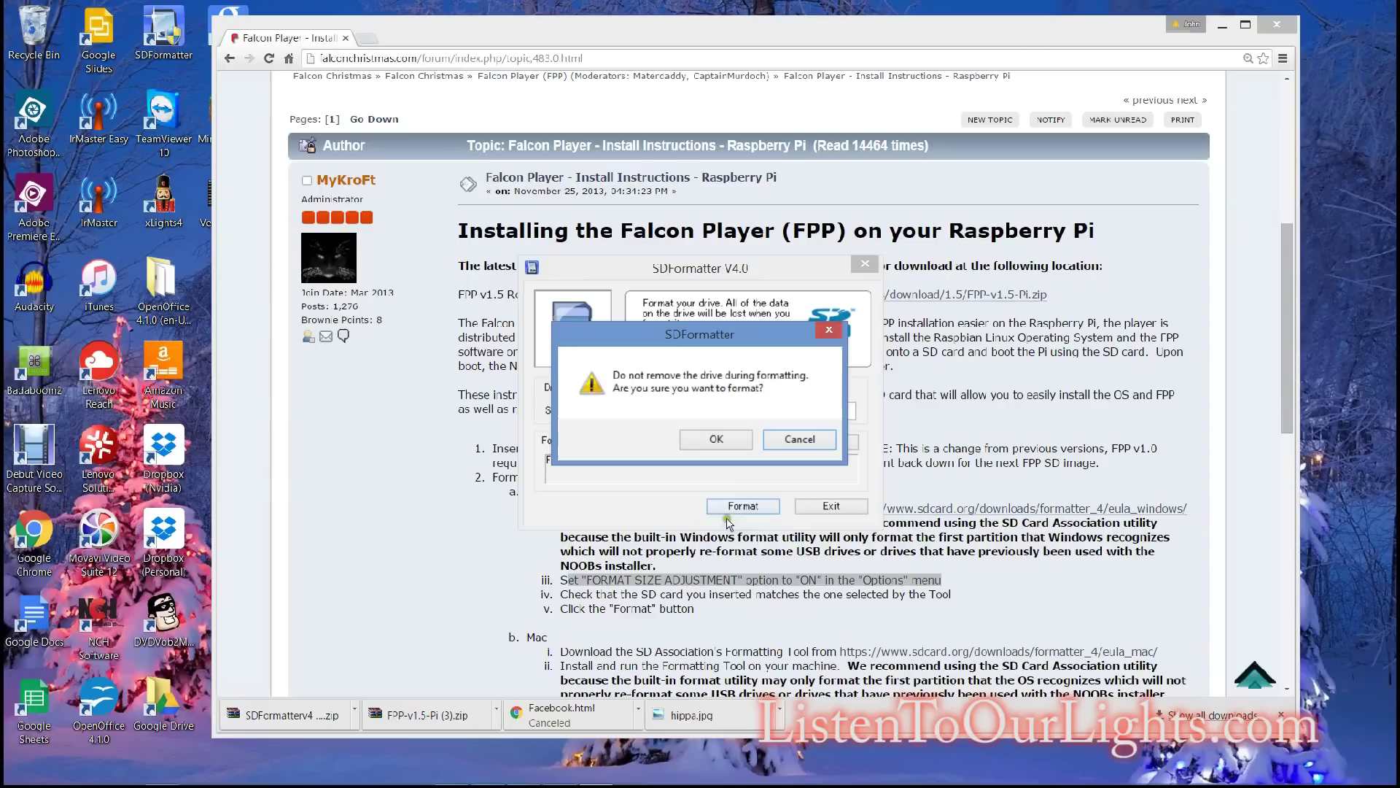
pyautogui.click(717, 439)
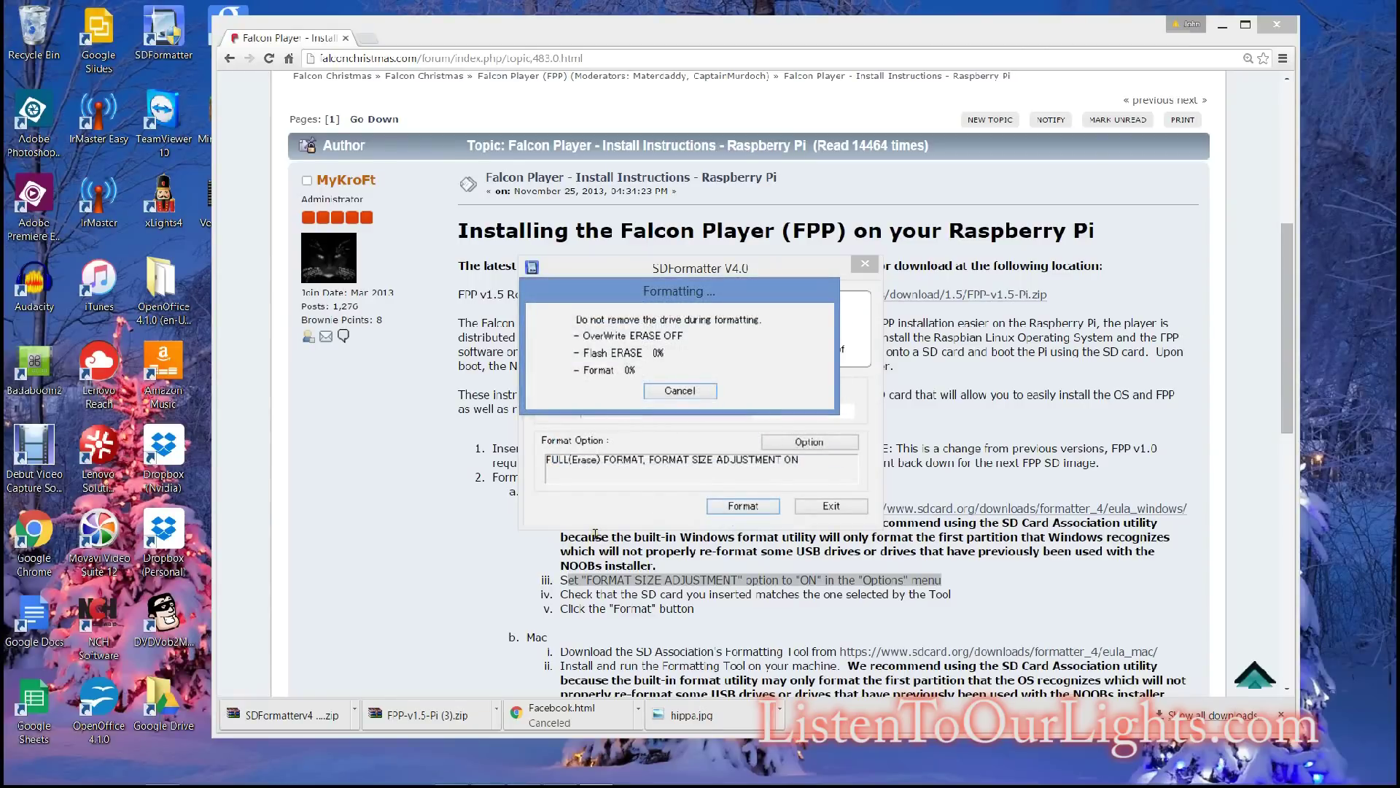
pyautogui.press('XF86AudioLowerVolume')
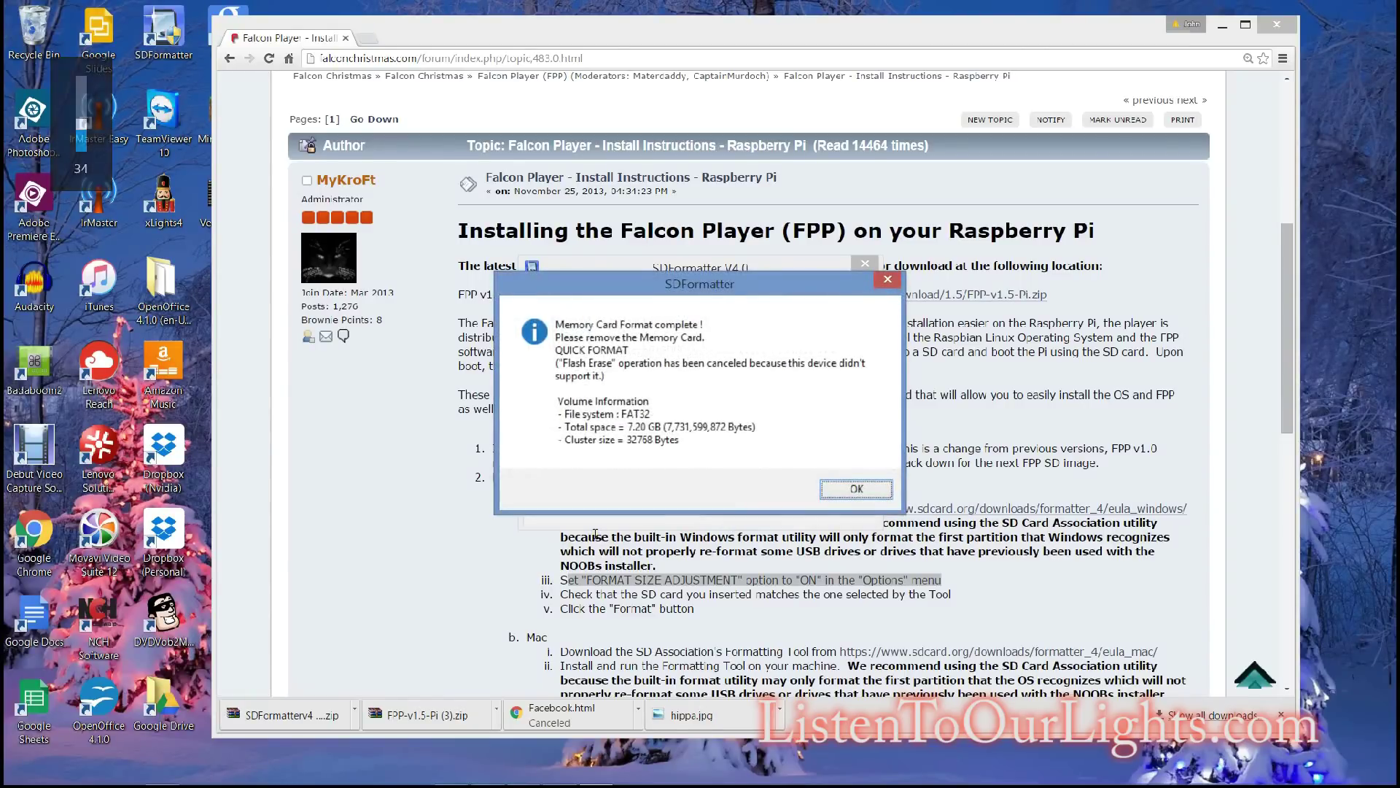
pyautogui.click(845, 490)
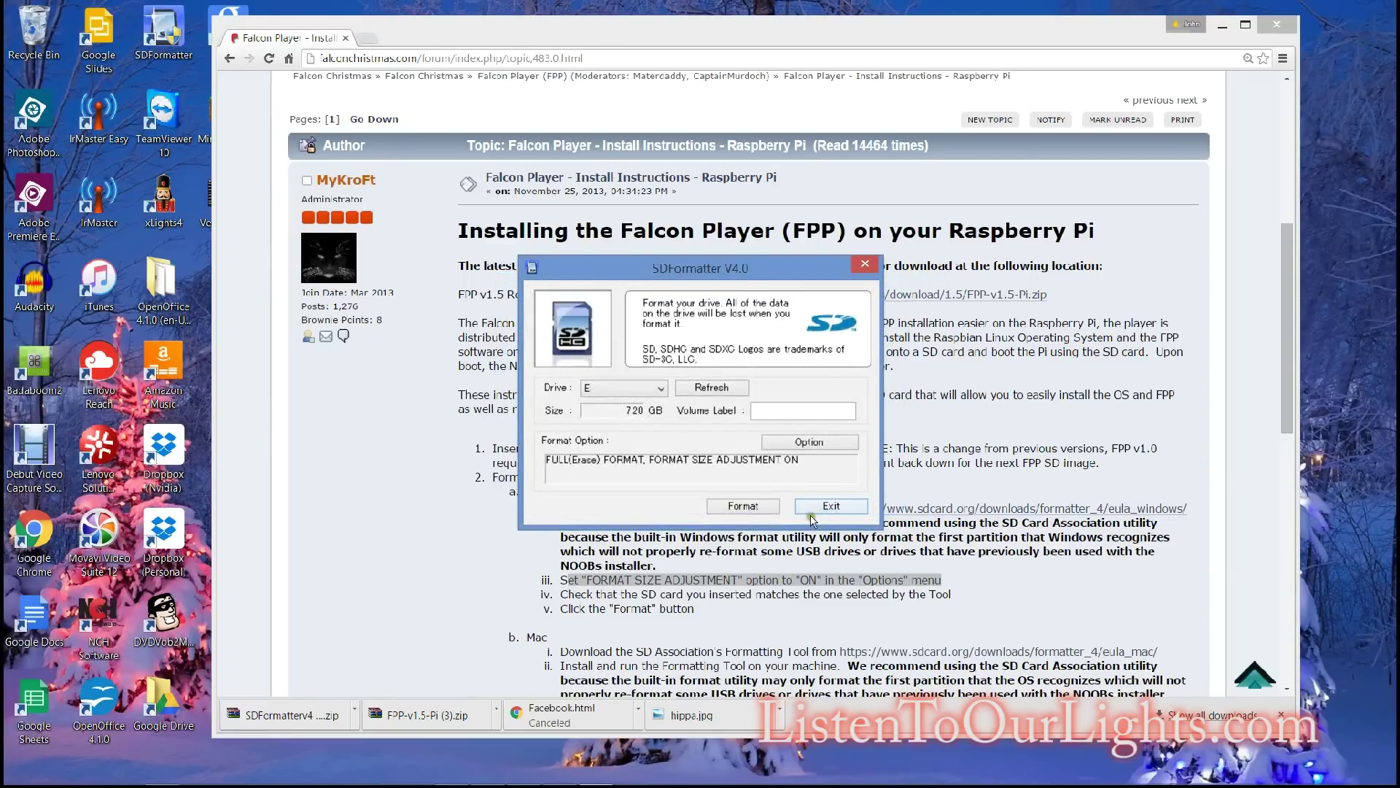
pyautogui.click(822, 507)
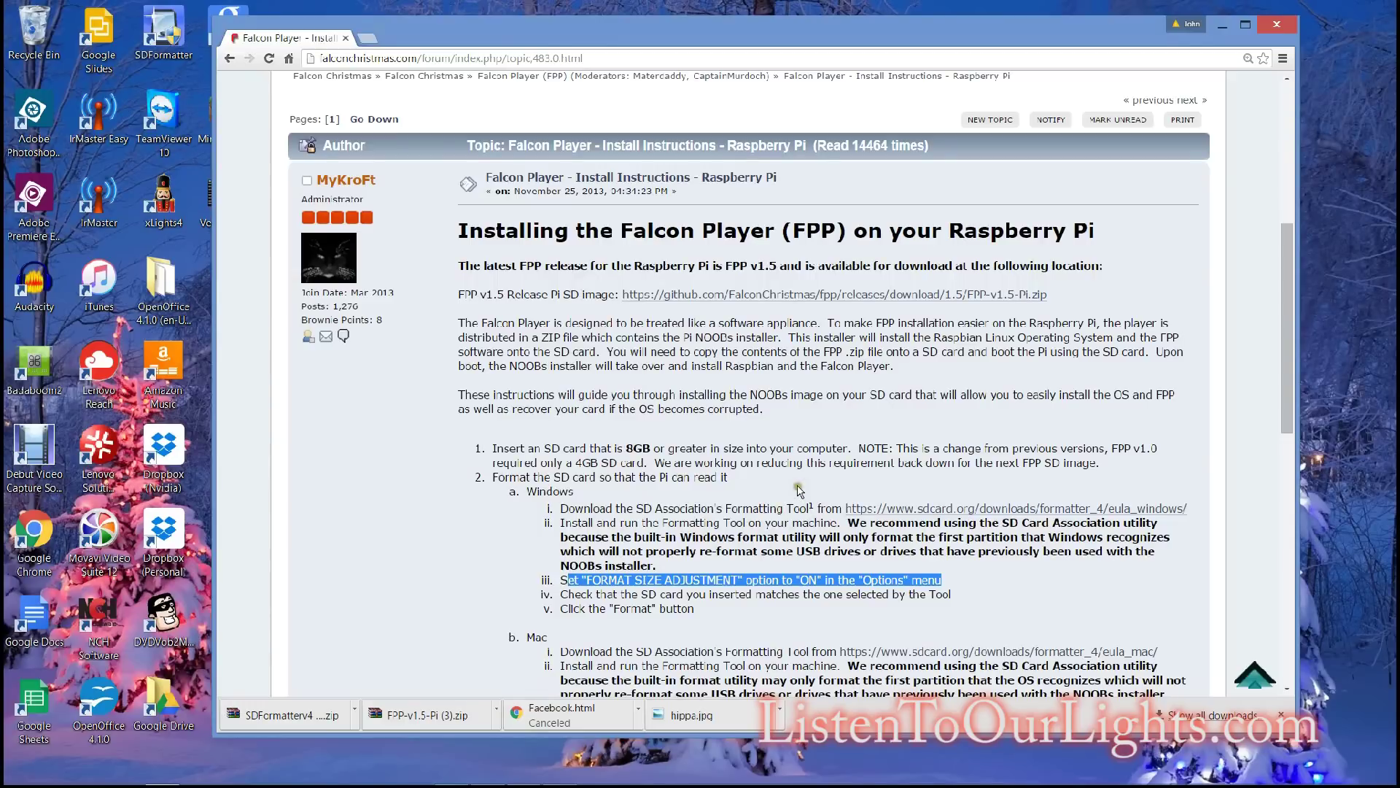
# - Download the FPP v1.5 Release Pi SD image (FPP-v1.5-Pi (4).zip) from the forum post
pyautogui.scroll(-3, 794, 493)
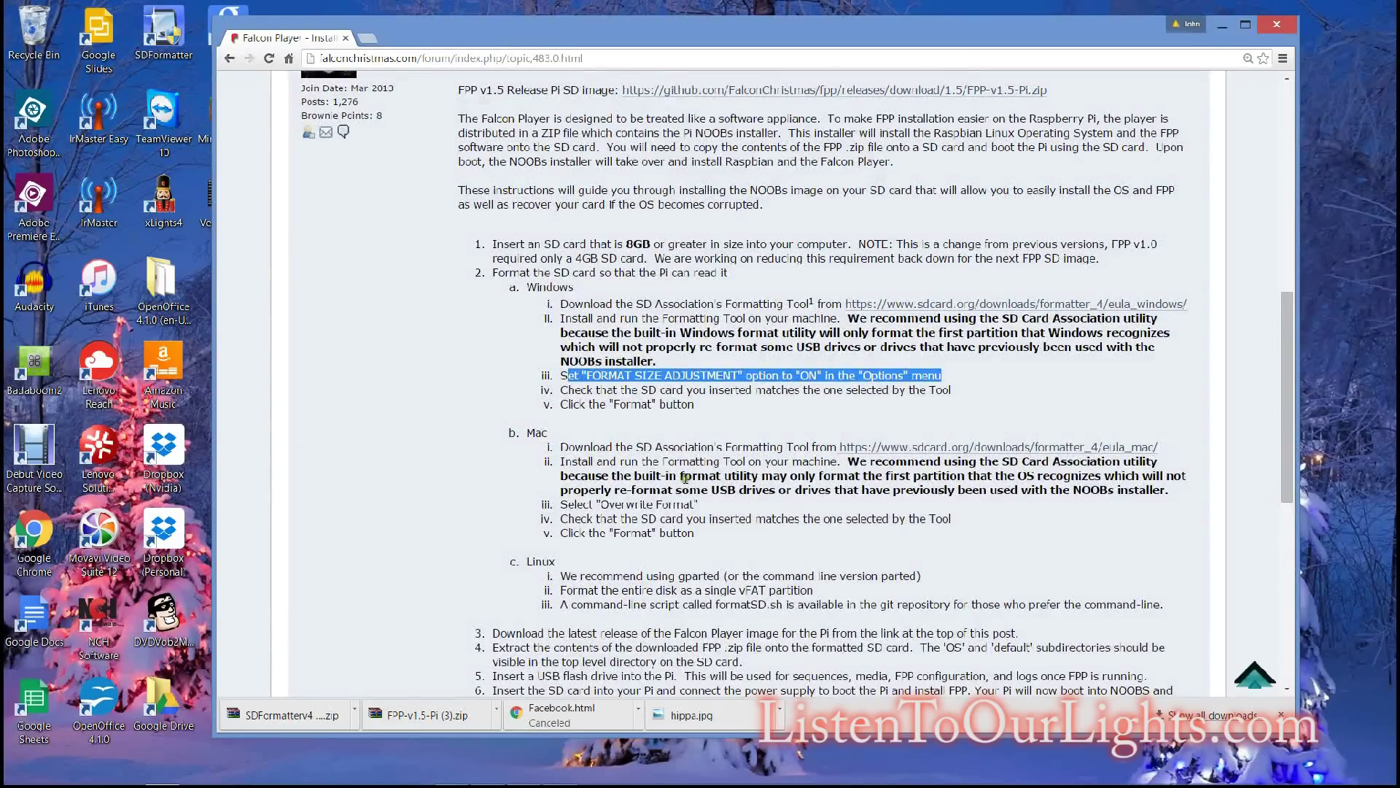
pyautogui.scroll(-3, 637, 478)
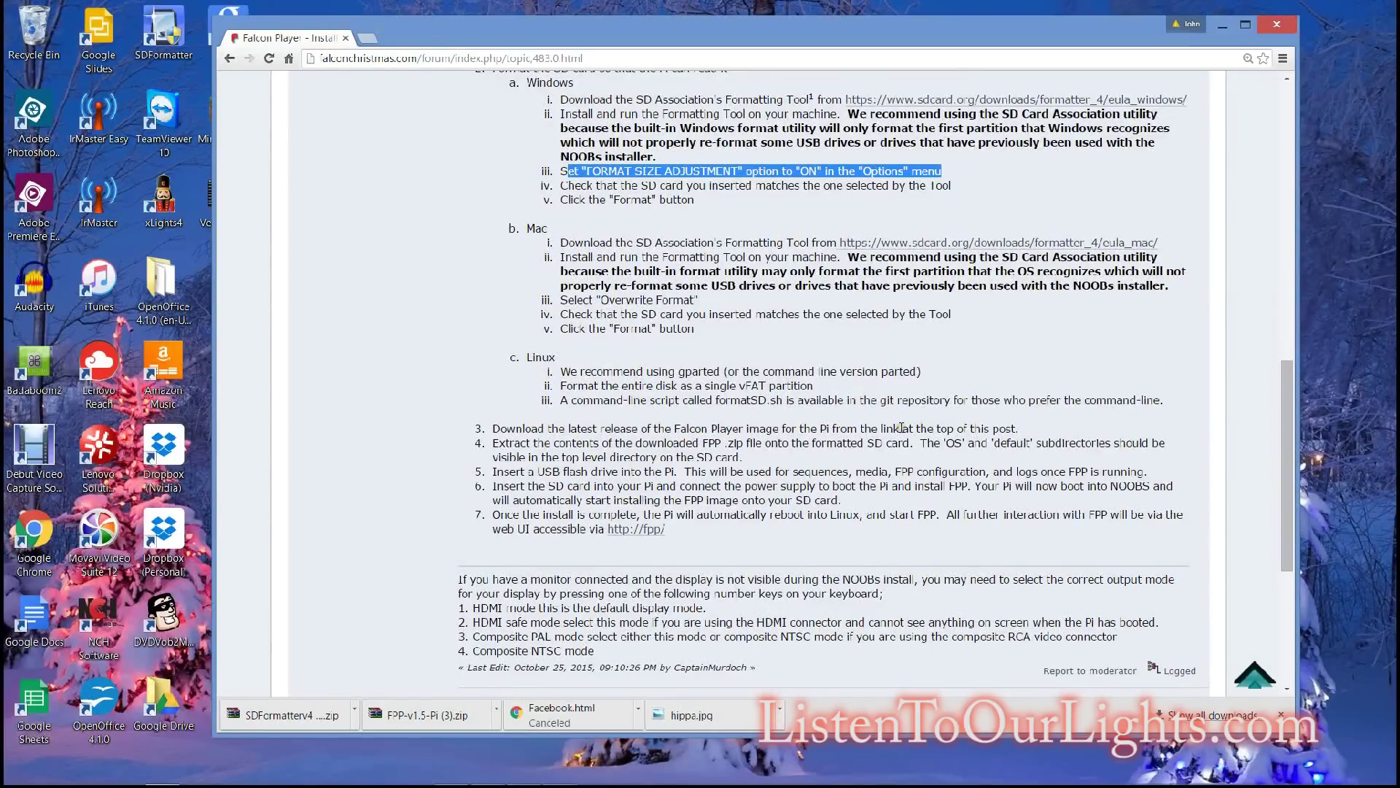
pyautogui.scroll(3, 901, 428)
pyautogui.scroll(-1, 968, 535)
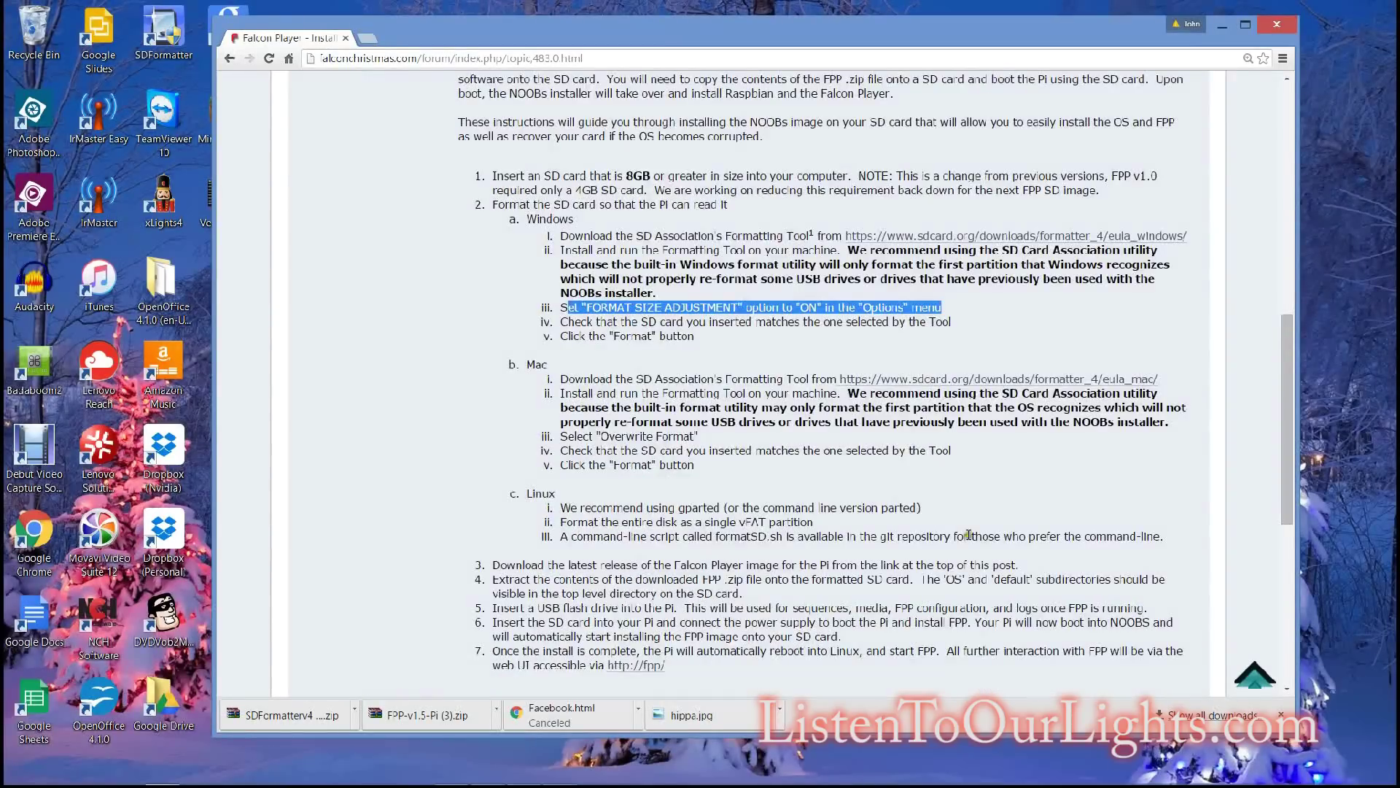
pyautogui.scroll(5, 965, 513)
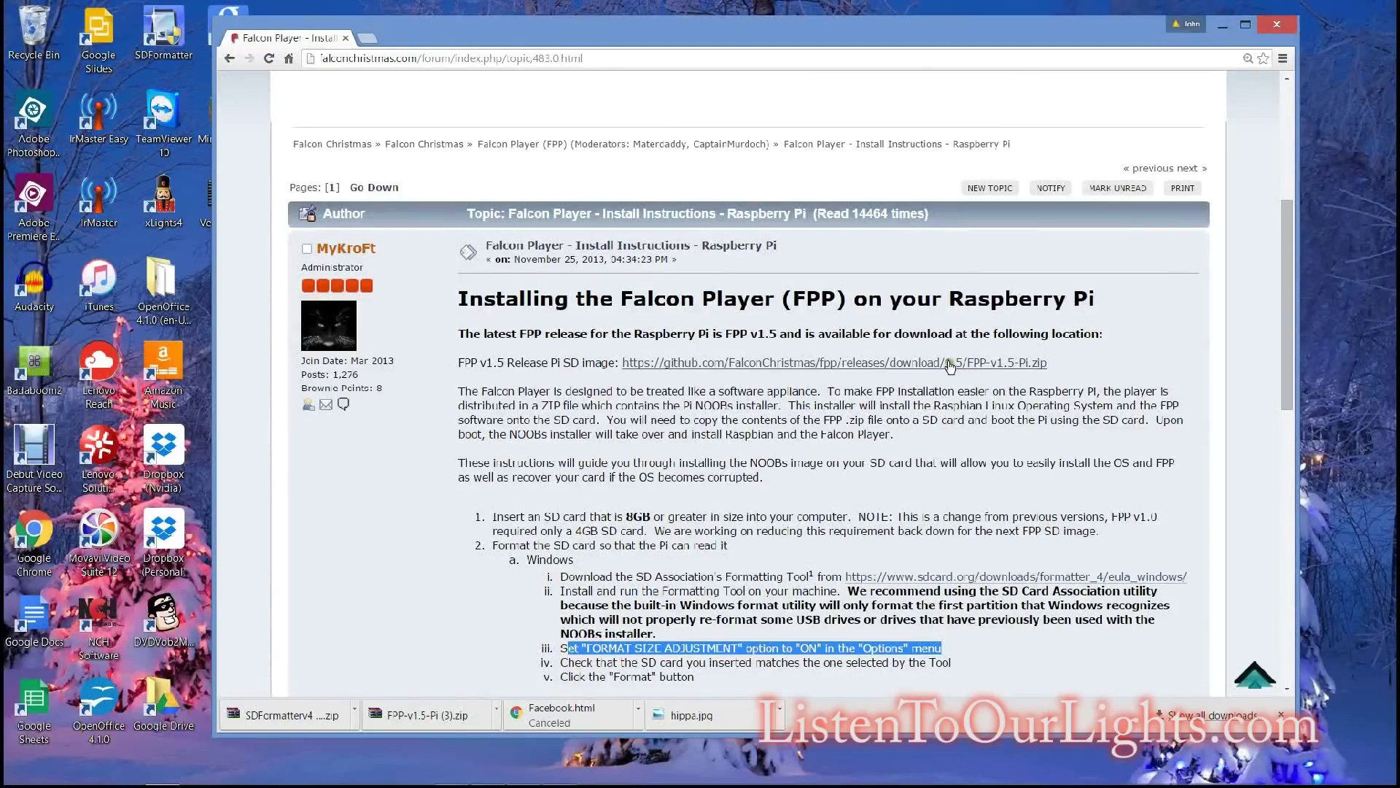
pyautogui.click(950, 363)
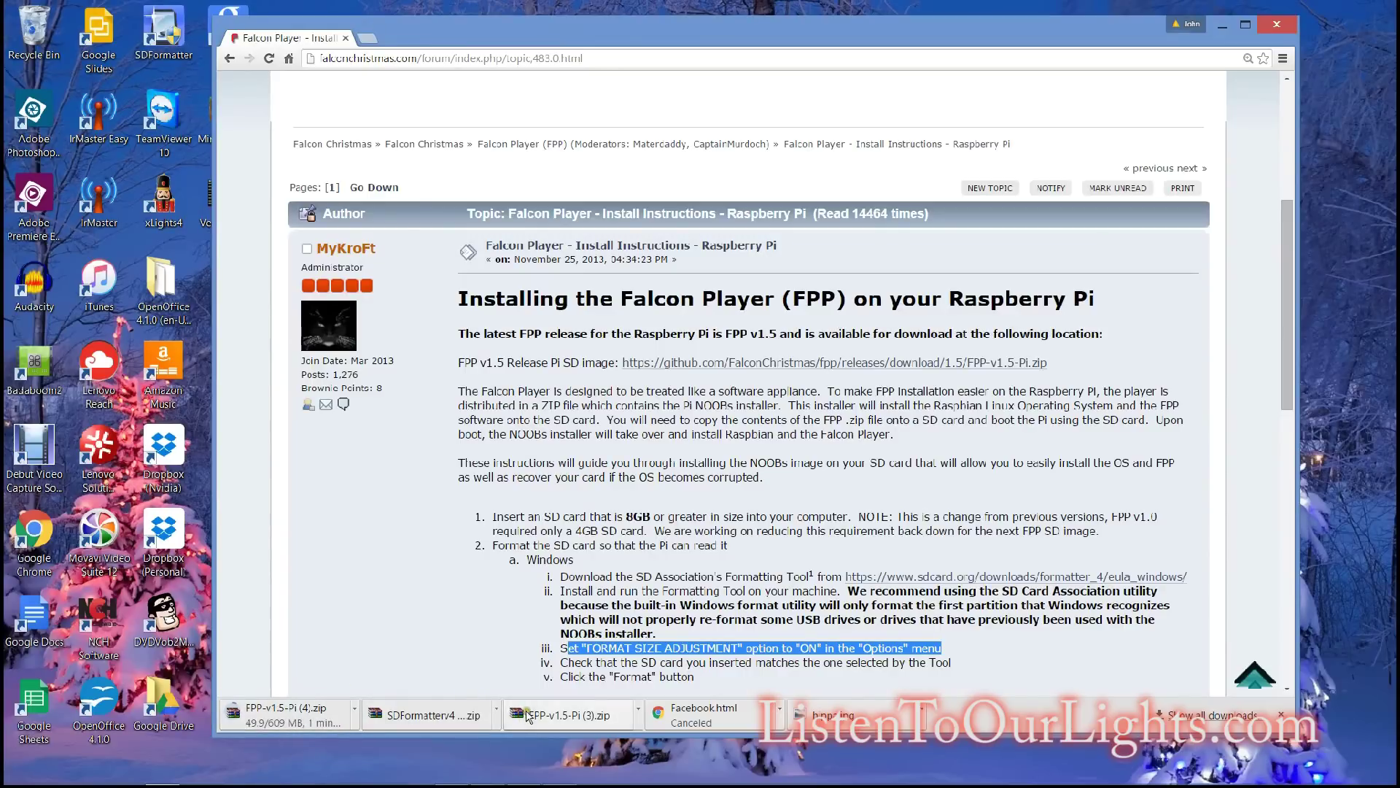
# - Open FPP-v1.5-Pi (3).zip in WinRAR and extract its contents onto SD Card (E:)
pyautogui.click(564, 715)
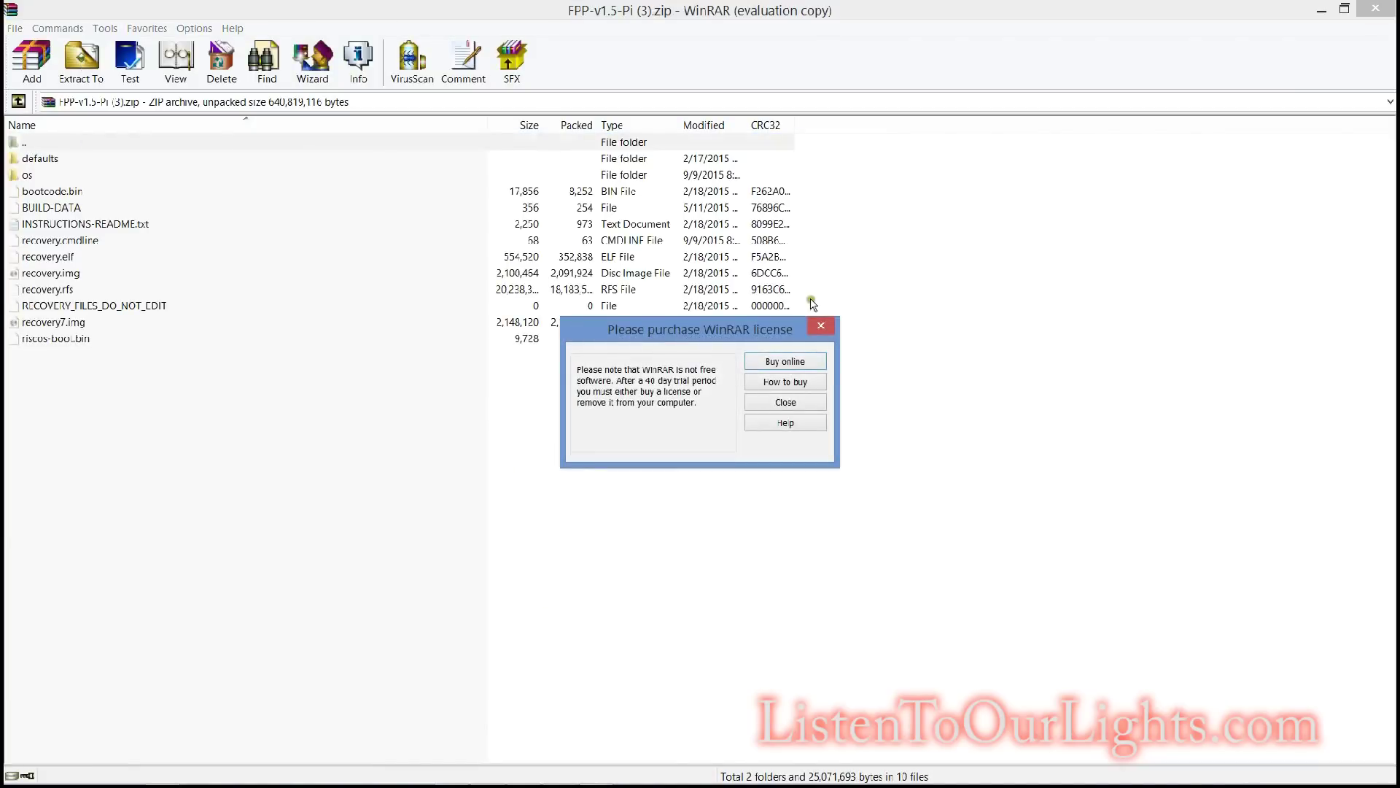
pyautogui.click(831, 325)
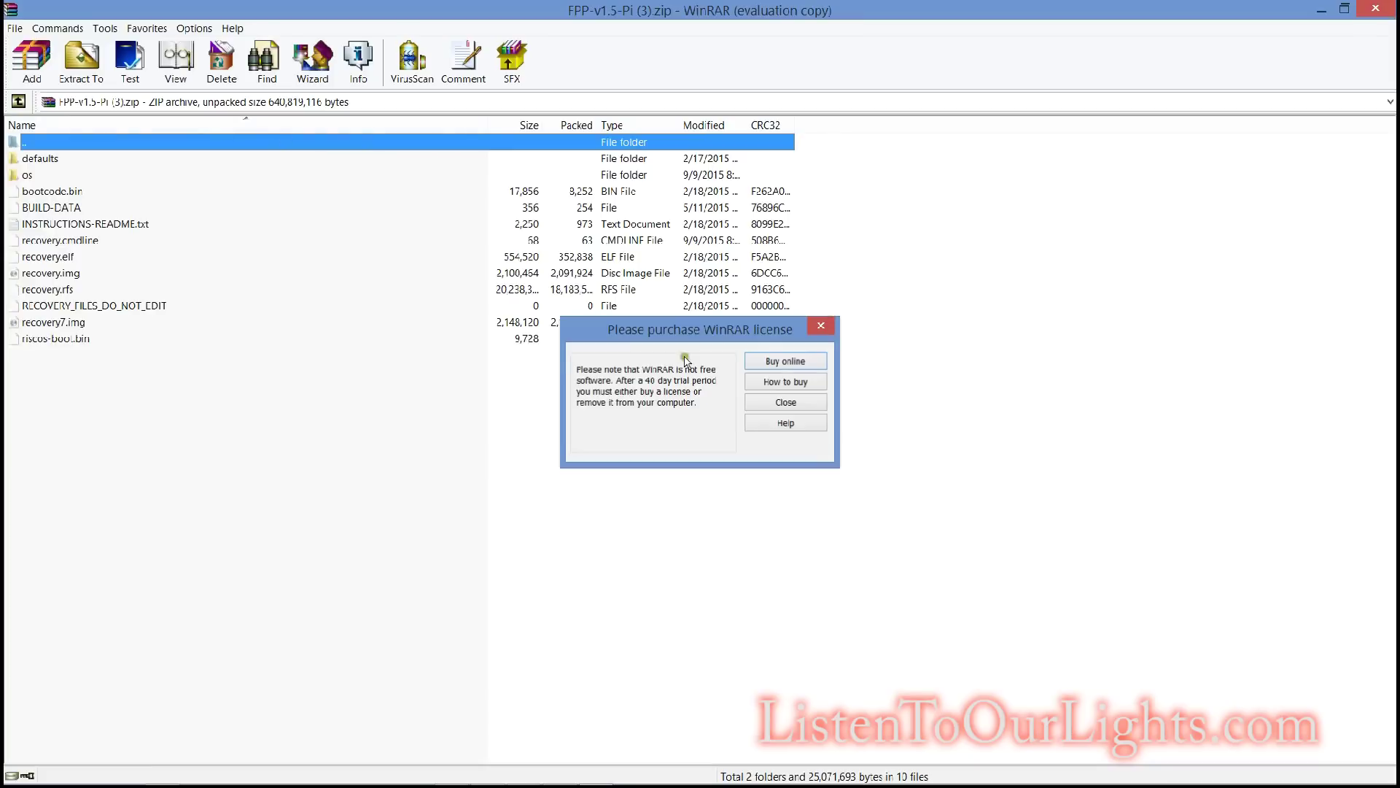
pyautogui.click(820, 326)
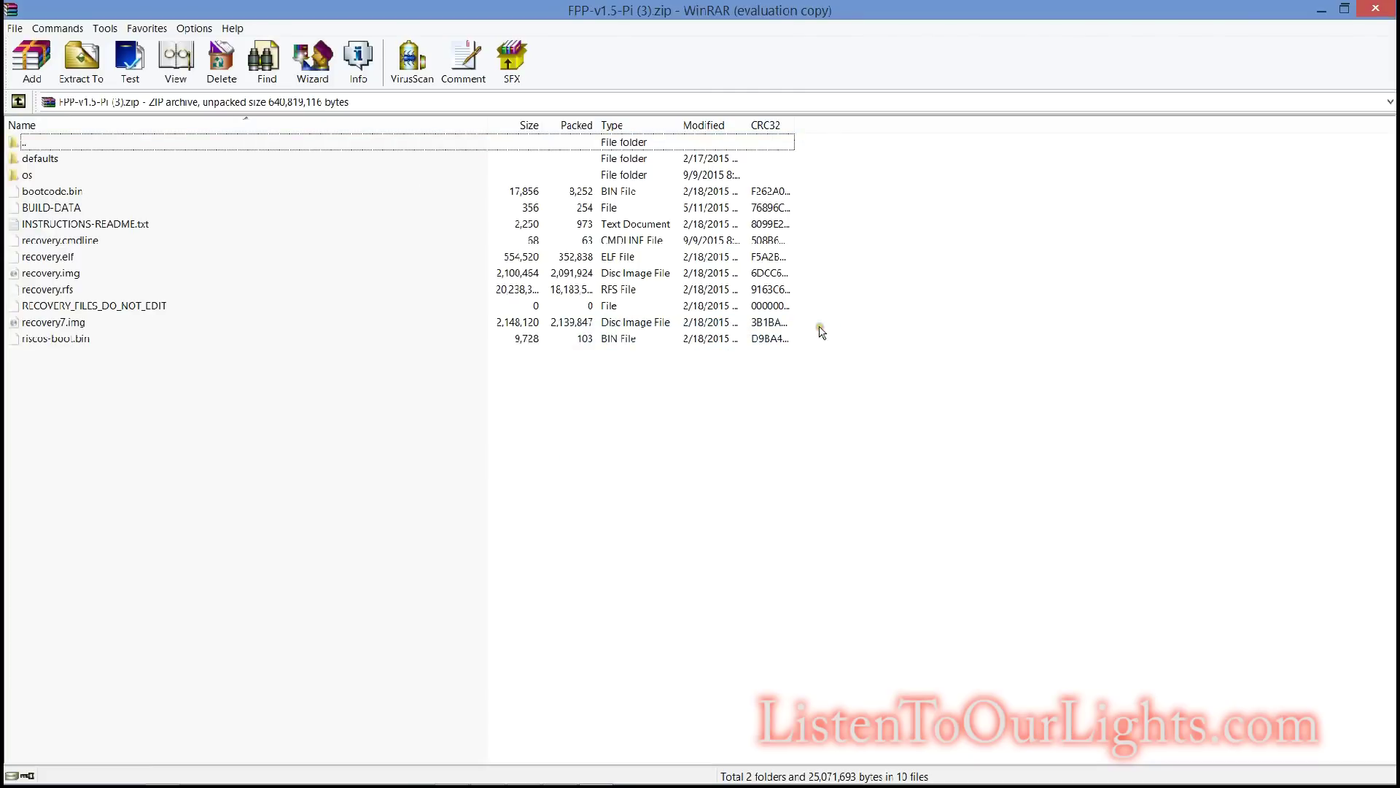
pyautogui.click(81, 60)
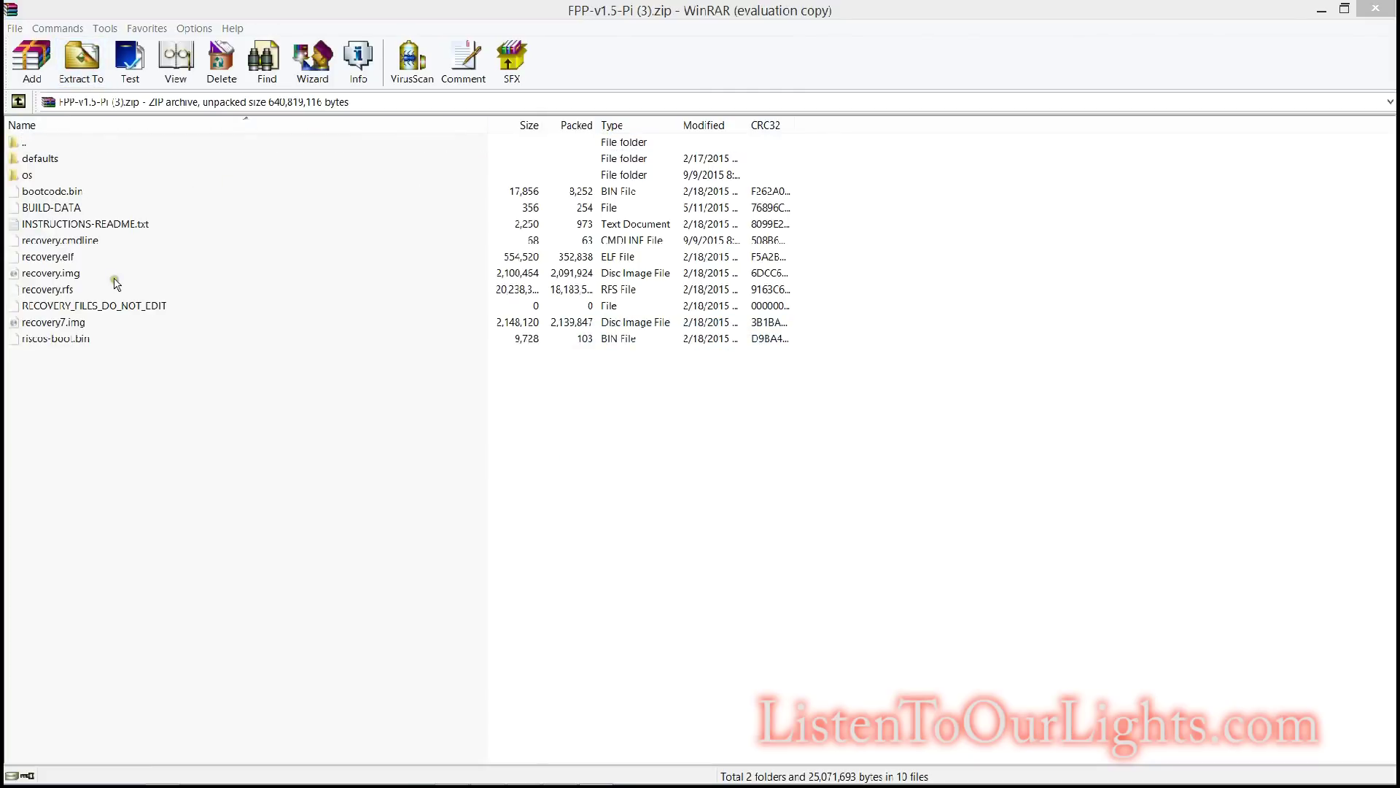
pyautogui.click(77, 77)
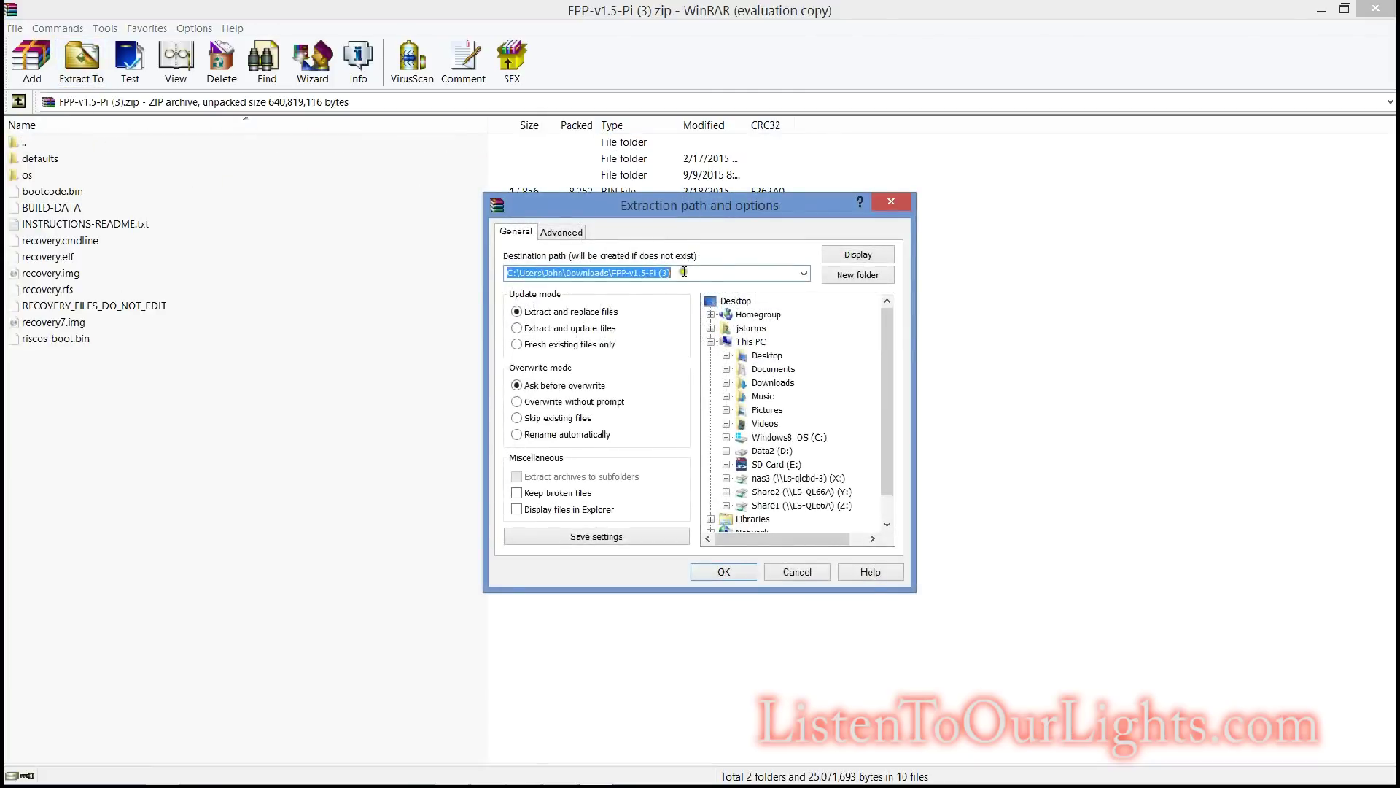
pyautogui.click(778, 464)
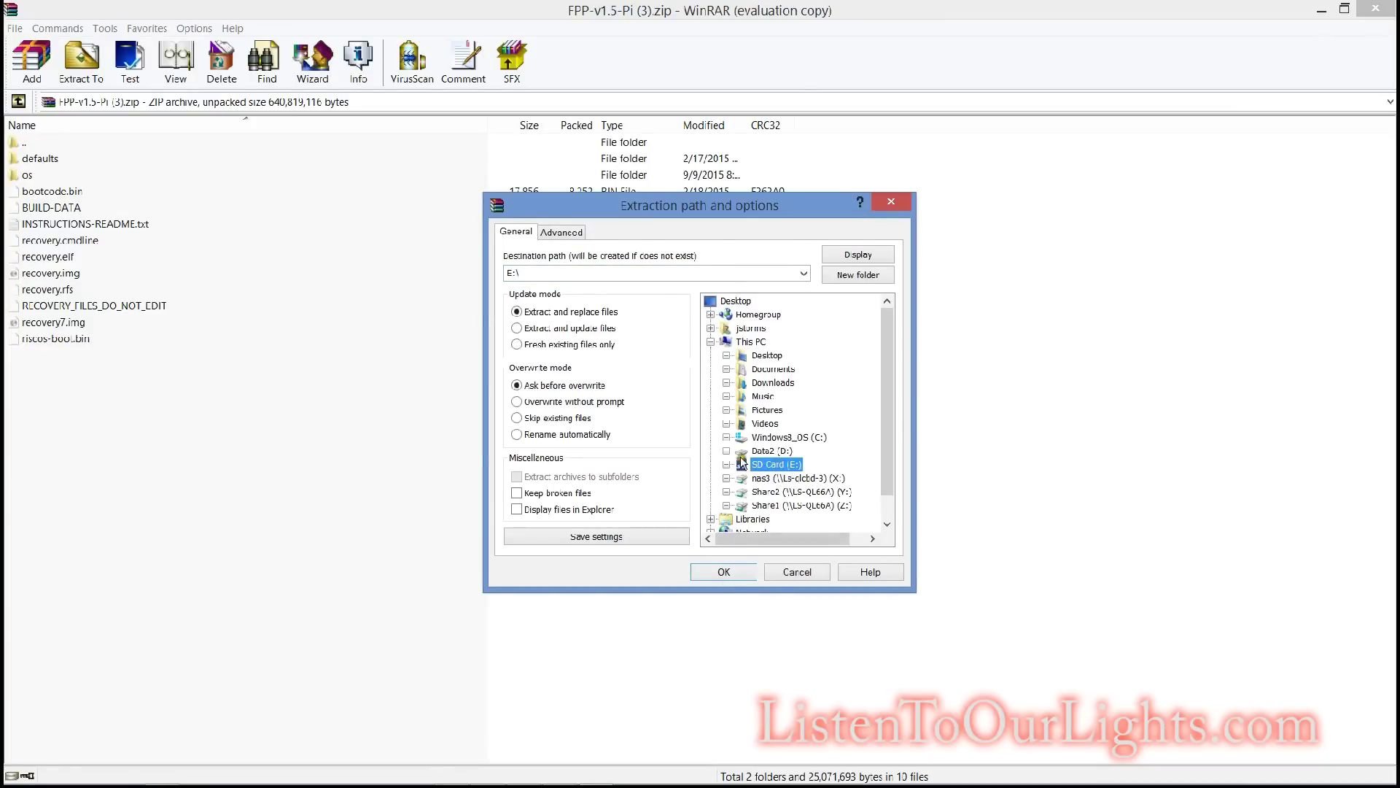
pyautogui.click(724, 573)
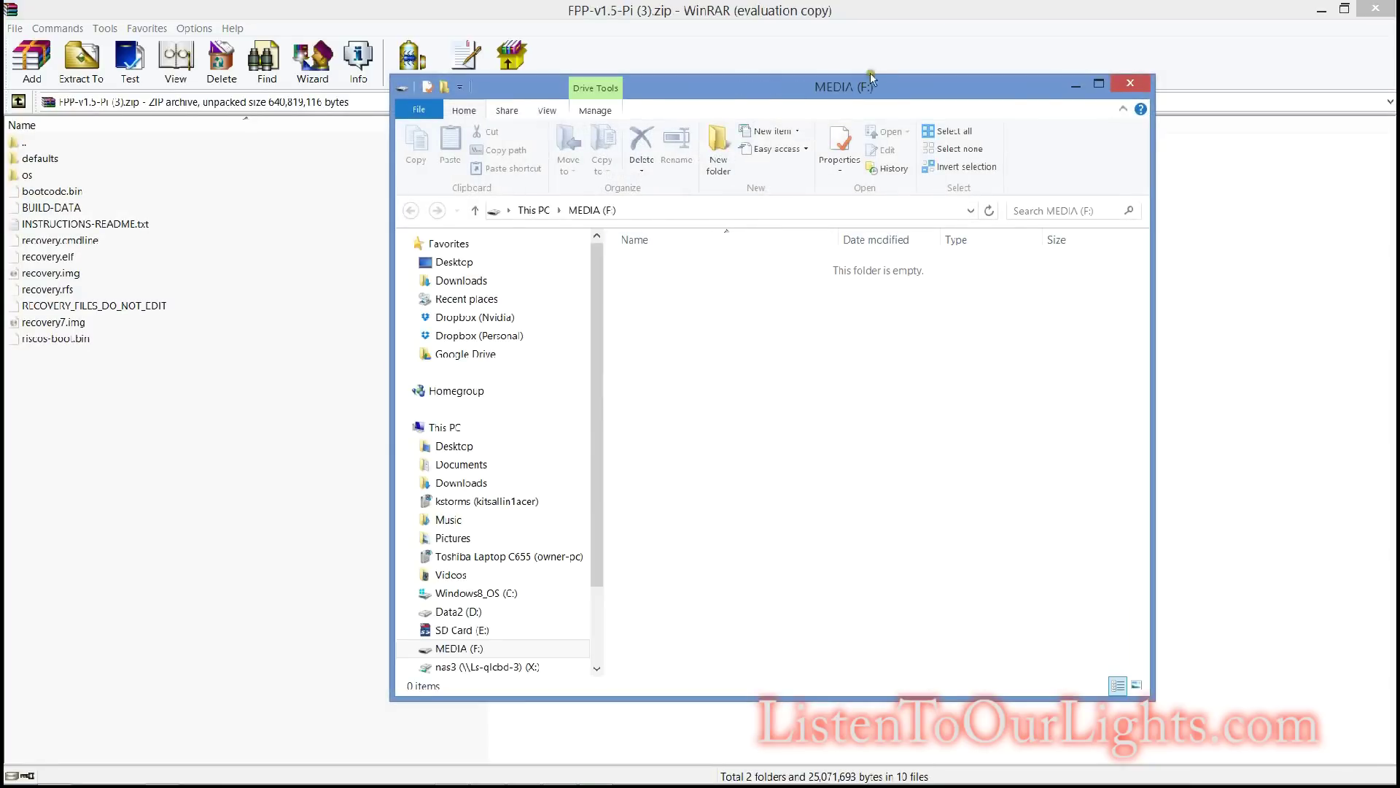
# - Quick-format MEDIA (F:) as FAT32 with label MEDIA, then move the format window aside
pyautogui.rightClick(469, 652)
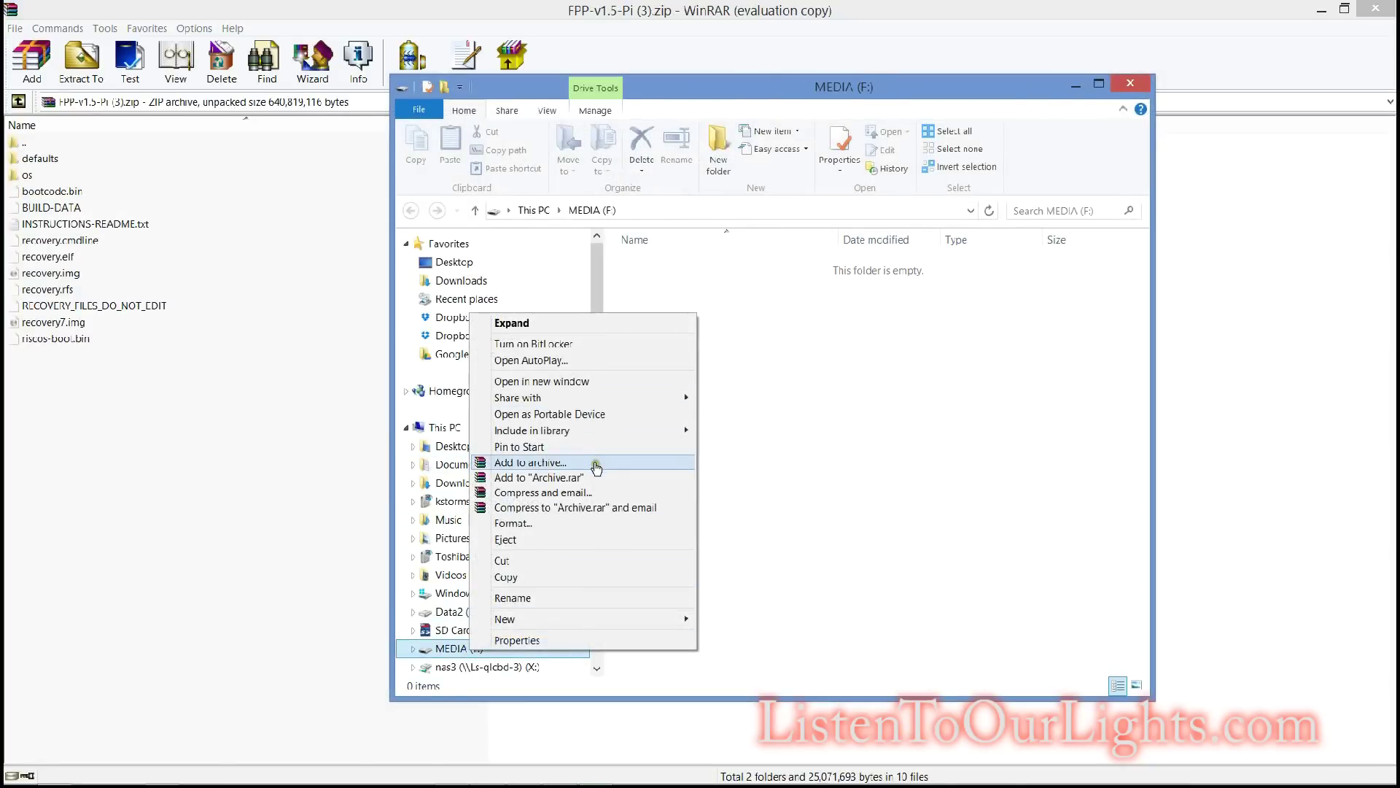
pyautogui.click(543, 523)
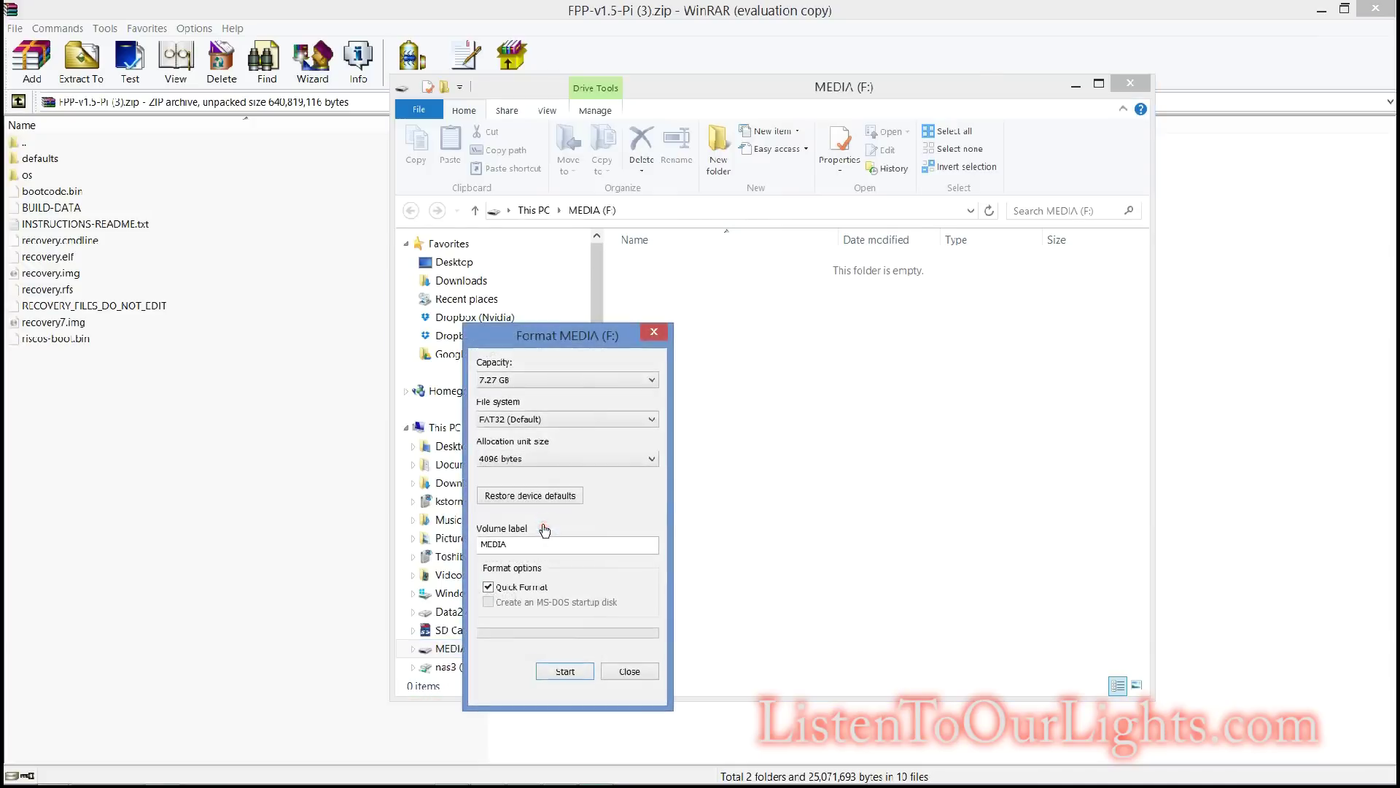
pyautogui.click(625, 420)
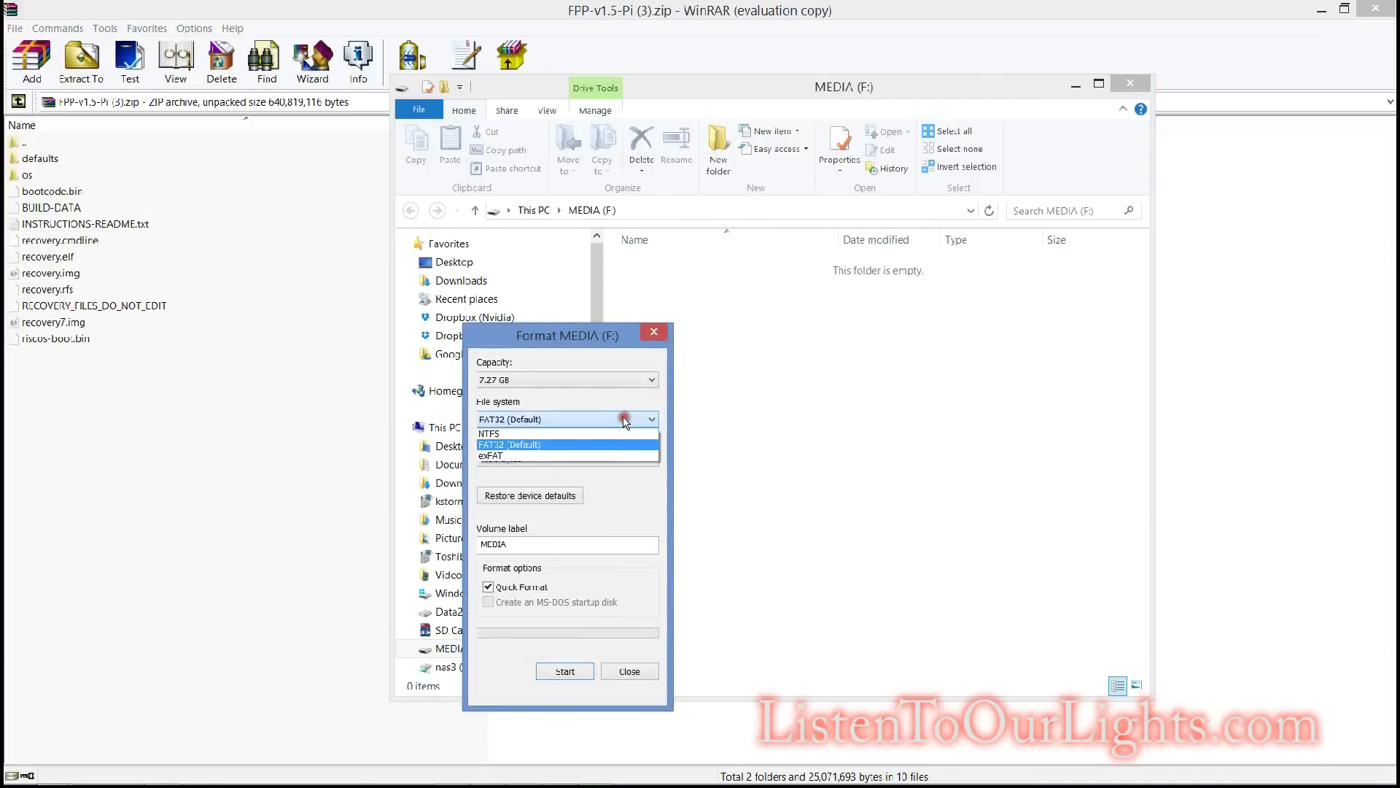
pyautogui.click(625, 421)
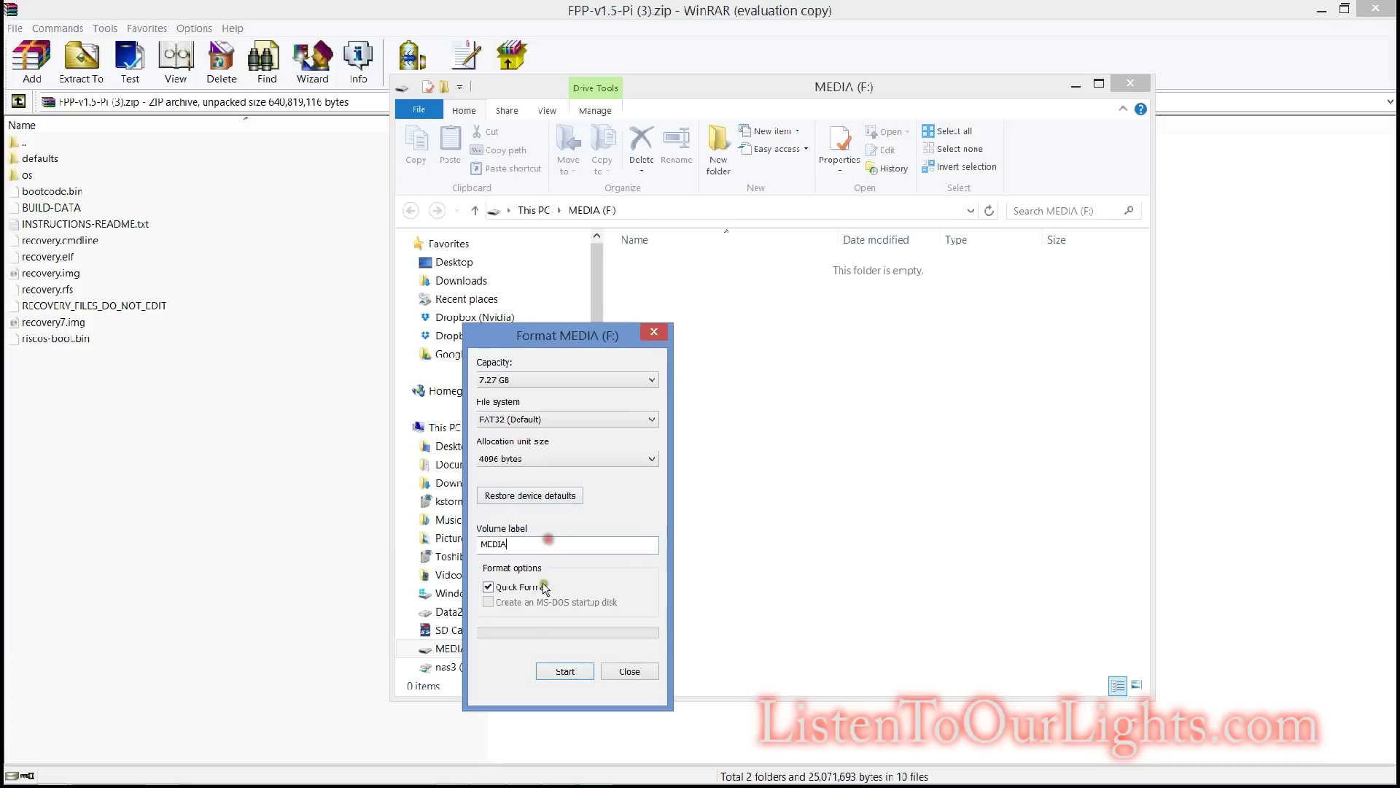
pyautogui.click(572, 675)
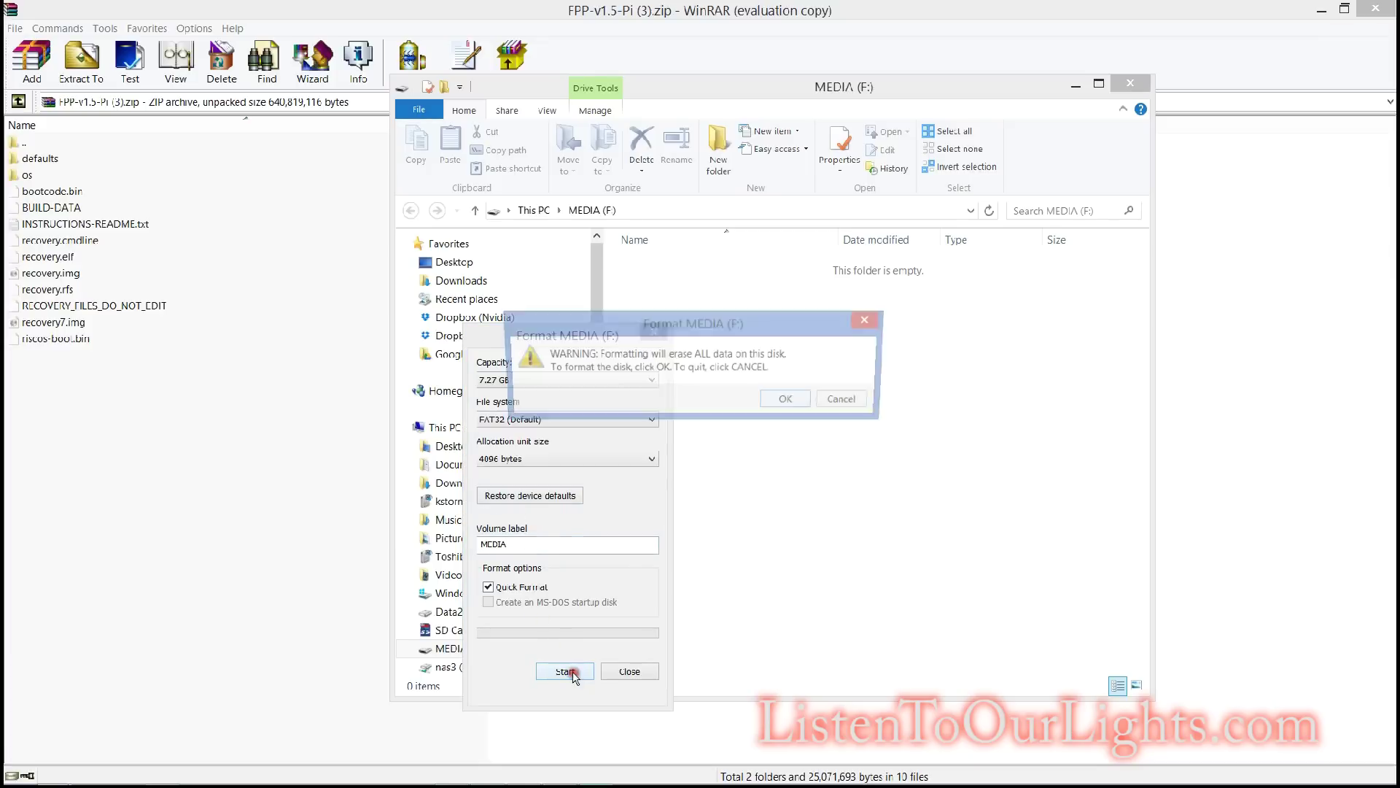
pyautogui.click(791, 403)
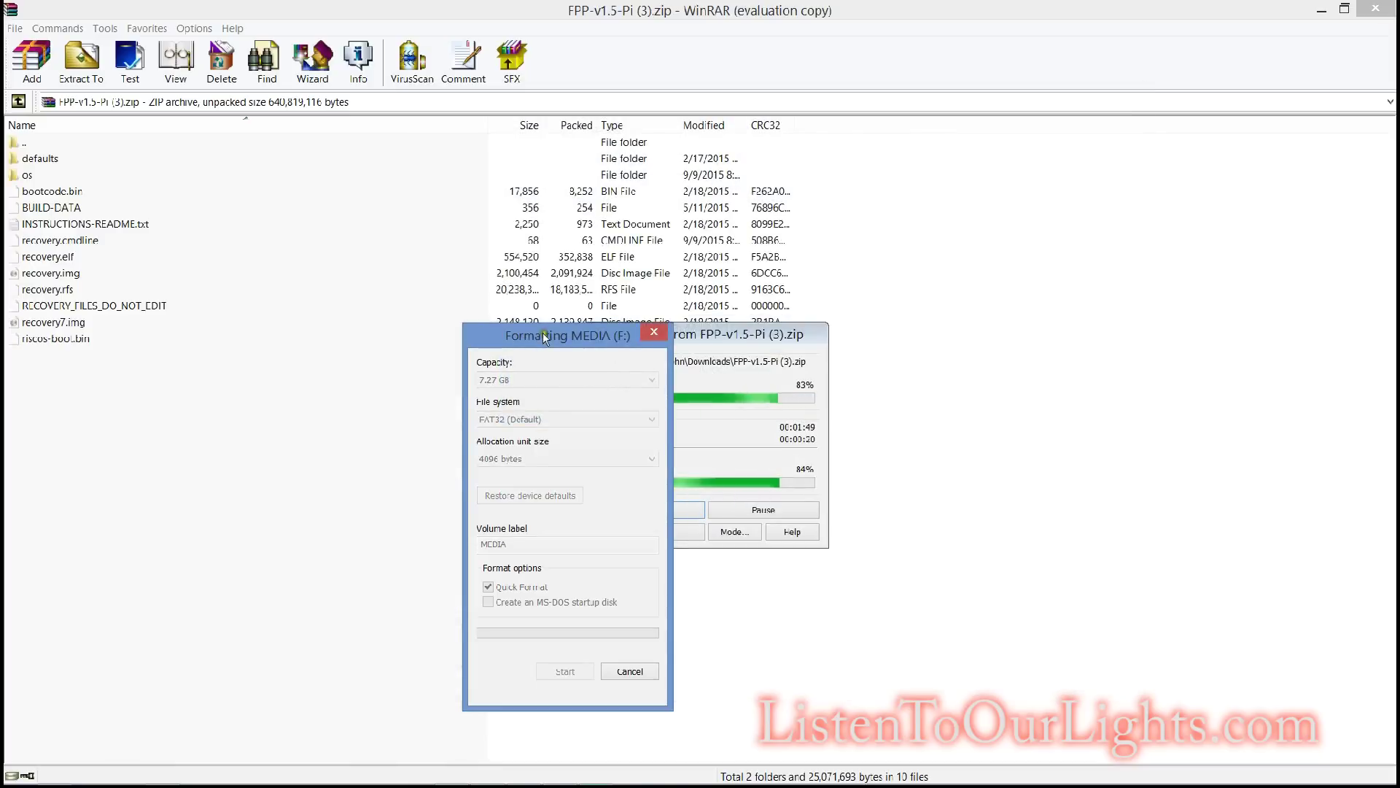
pyautogui.moveTo(549, 334); pyautogui.dragTo(395, 289)
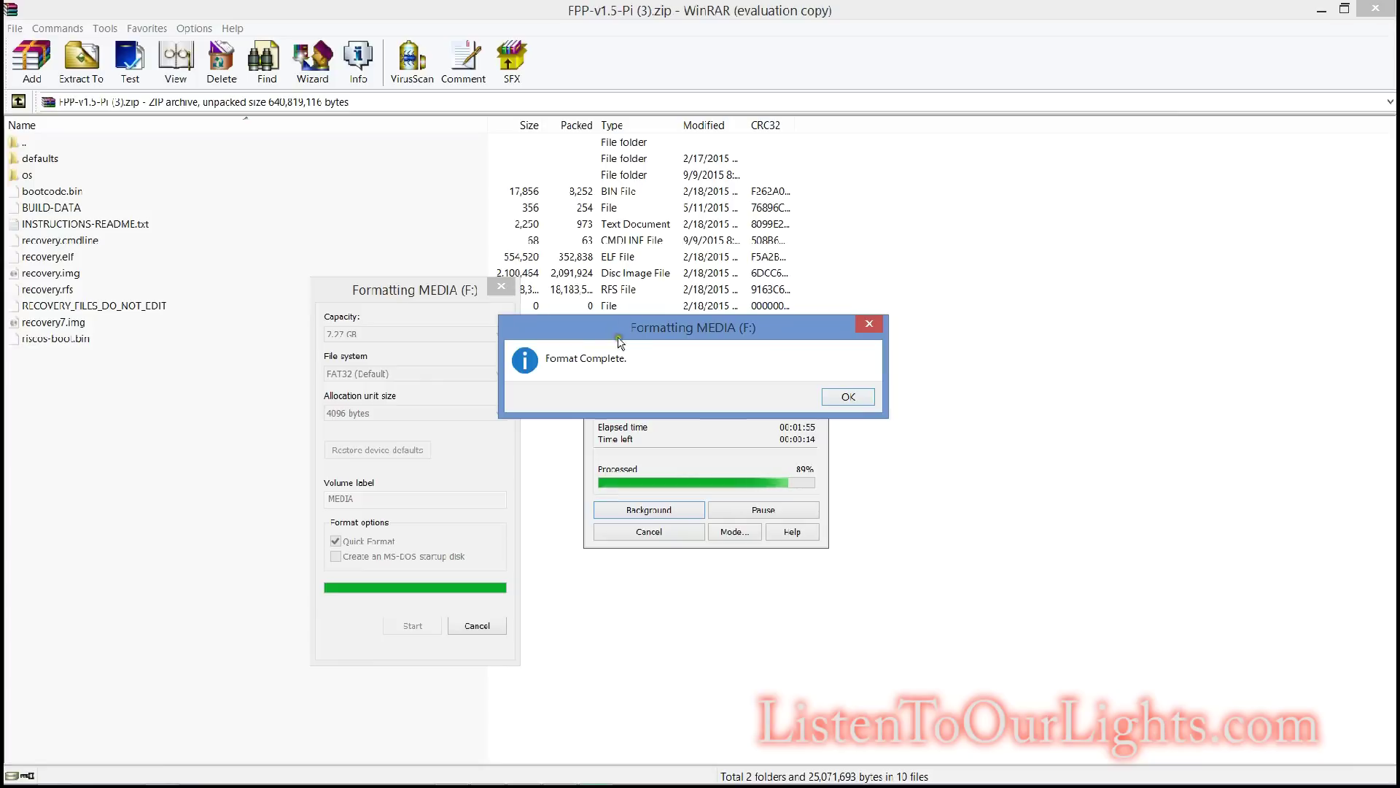
# - Close the Format Complete message and Format dialog, then safely eject USB DISK 2.0
pyautogui.click(861, 400)
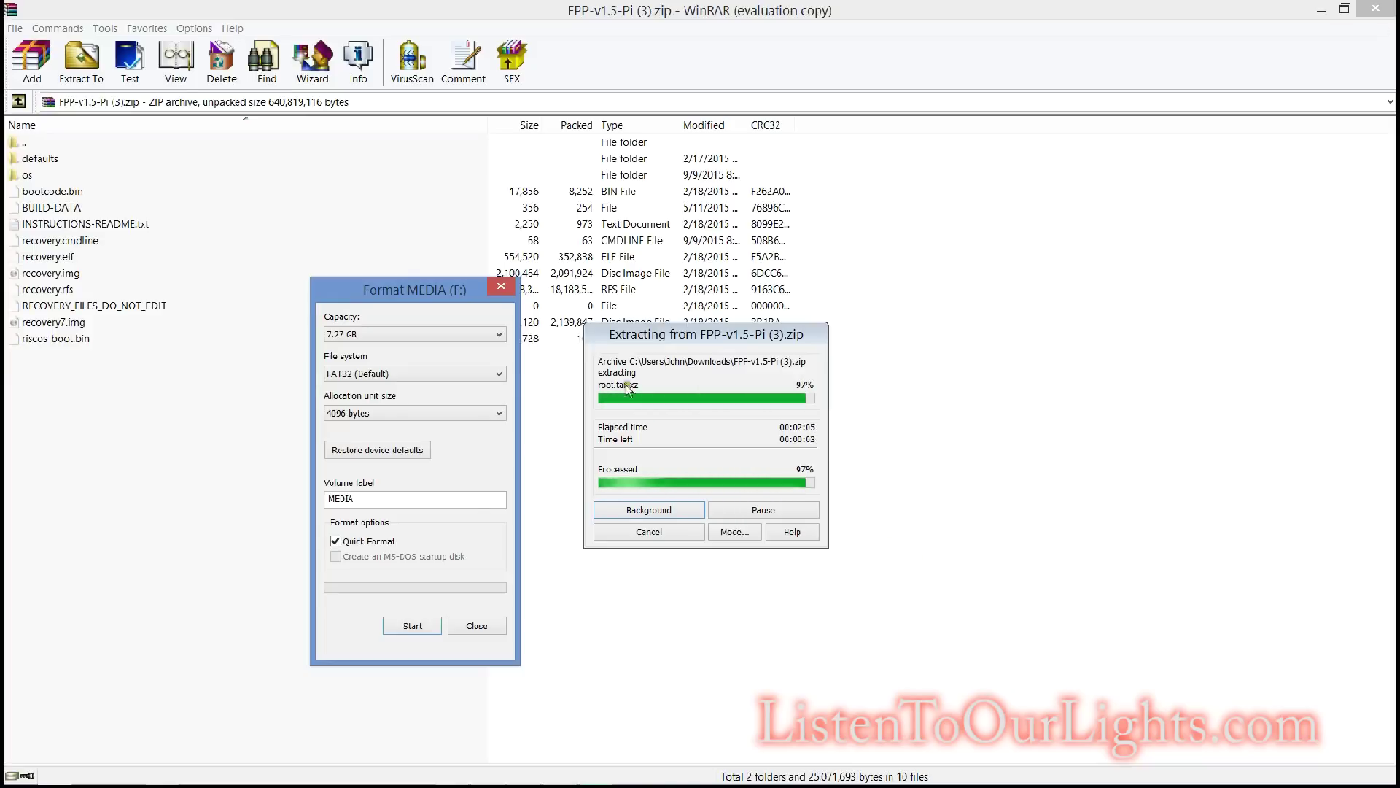
pyautogui.click(504, 292)
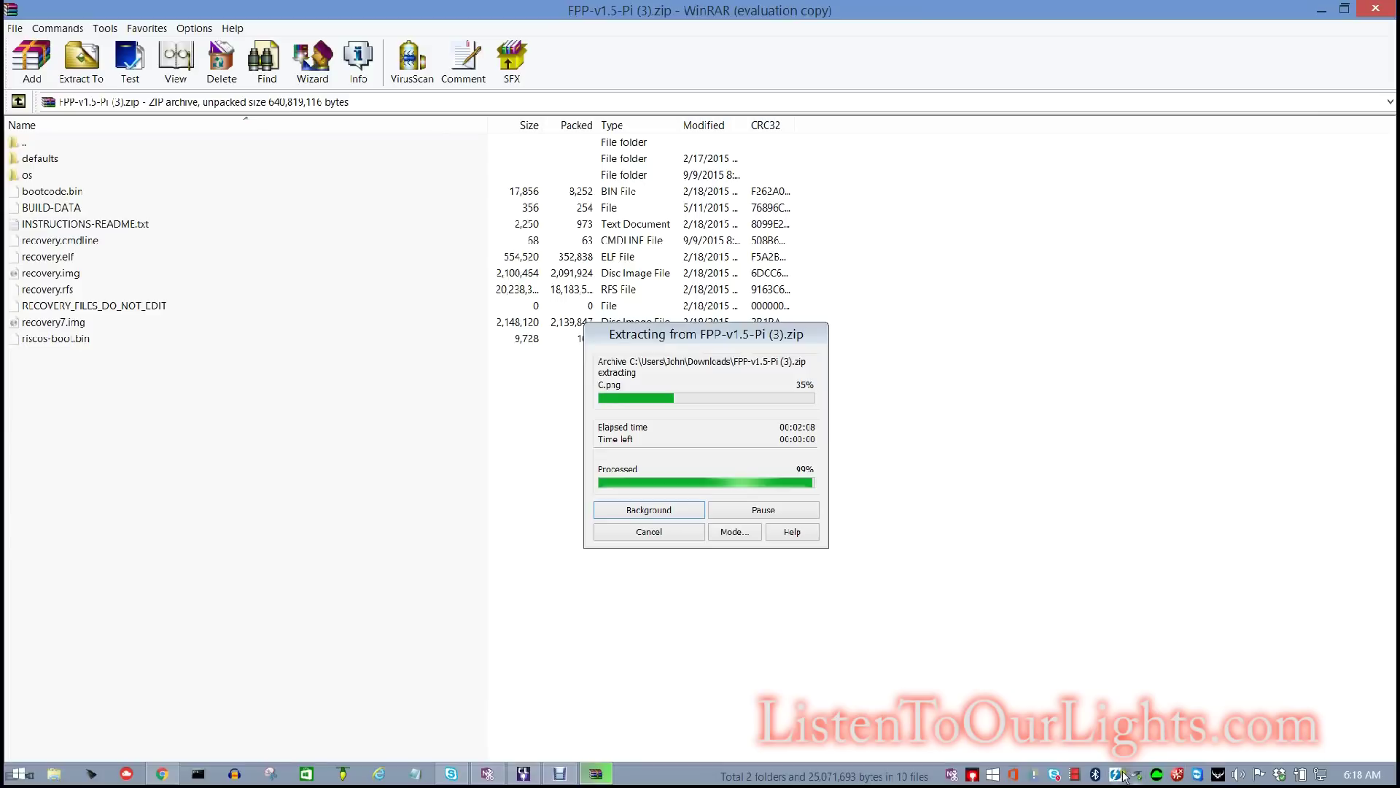
pyautogui.click(1124, 775)
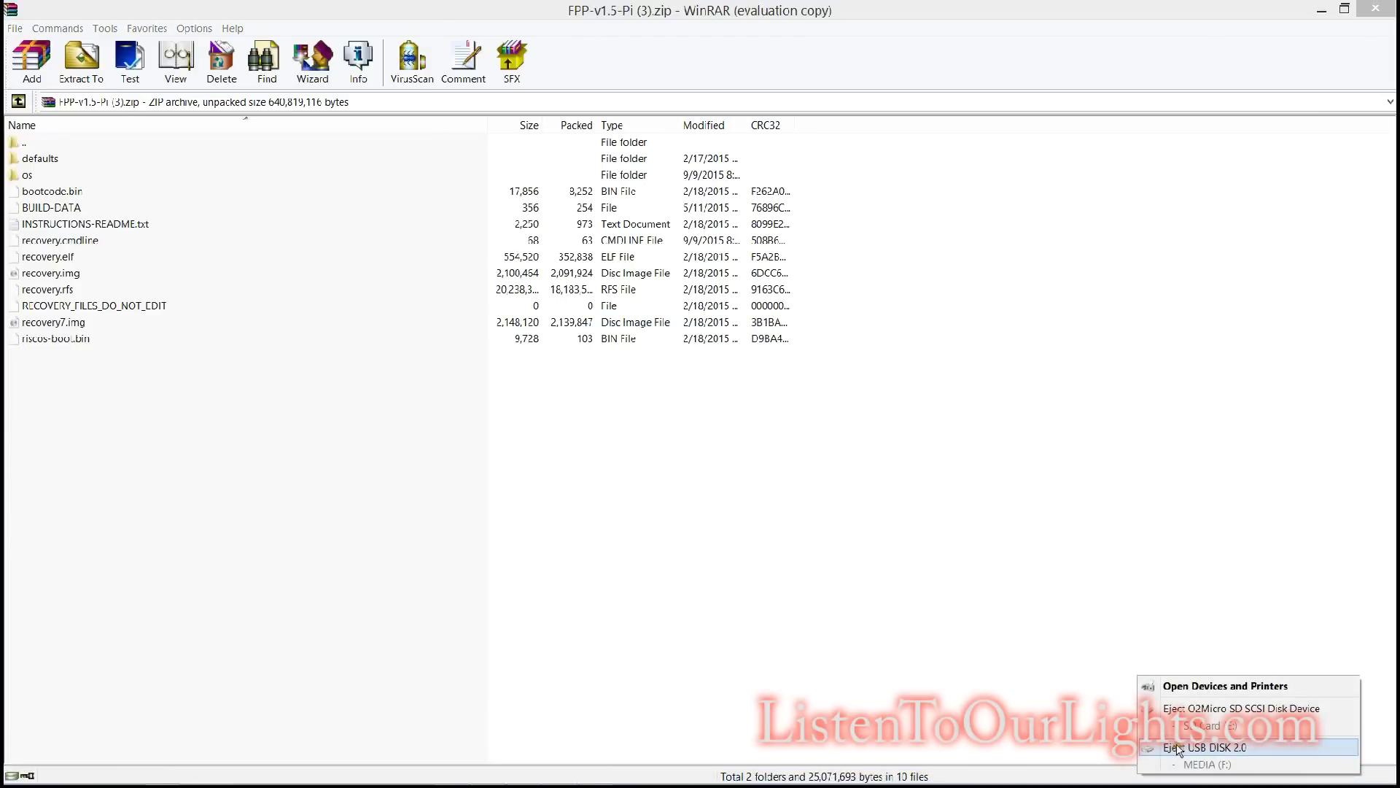
pyautogui.click(1187, 748)
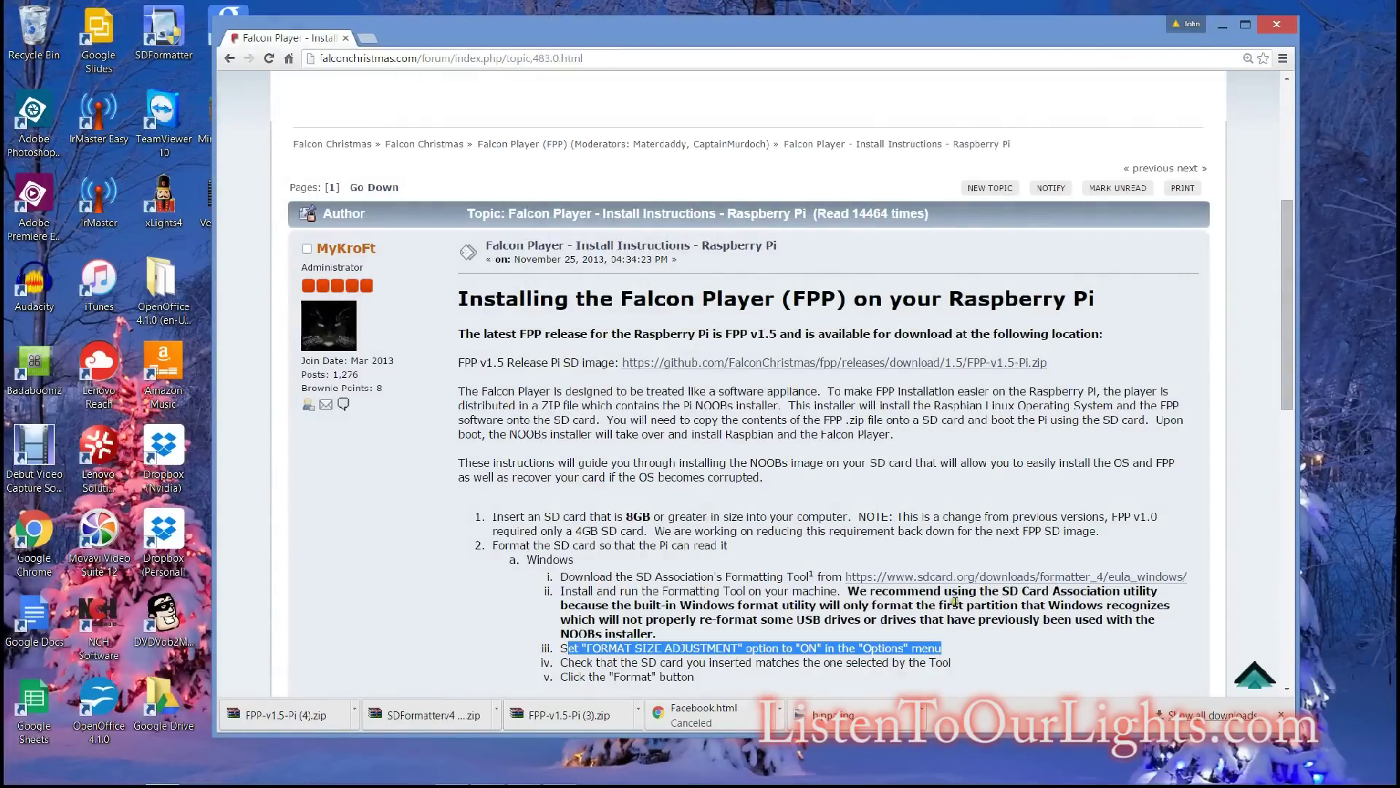
pyautogui.moveTo(954, 782)
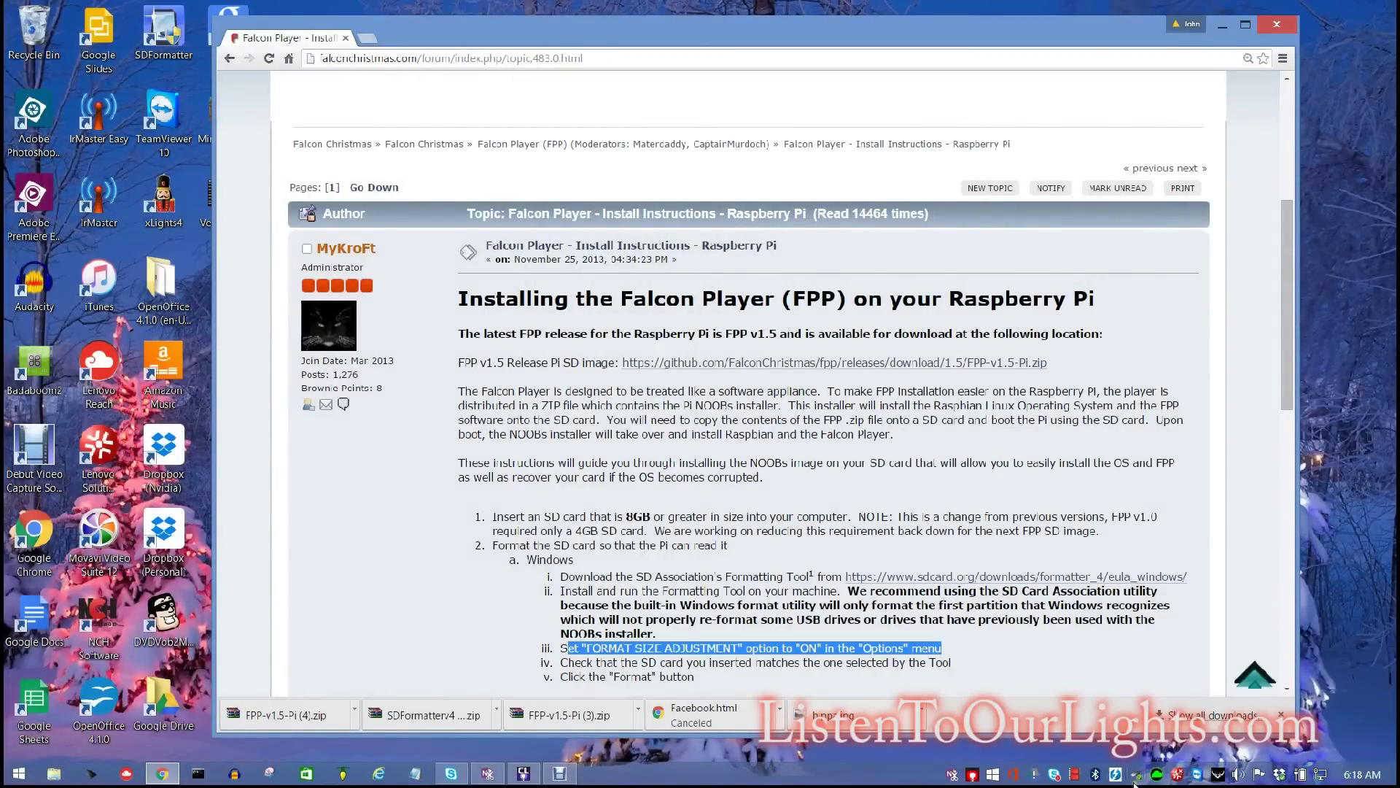
# - Highlight the extract-to-card and USB-drive steps on the install page, then safely eject the SD card
pyautogui.scroll(-4, 749, 558)
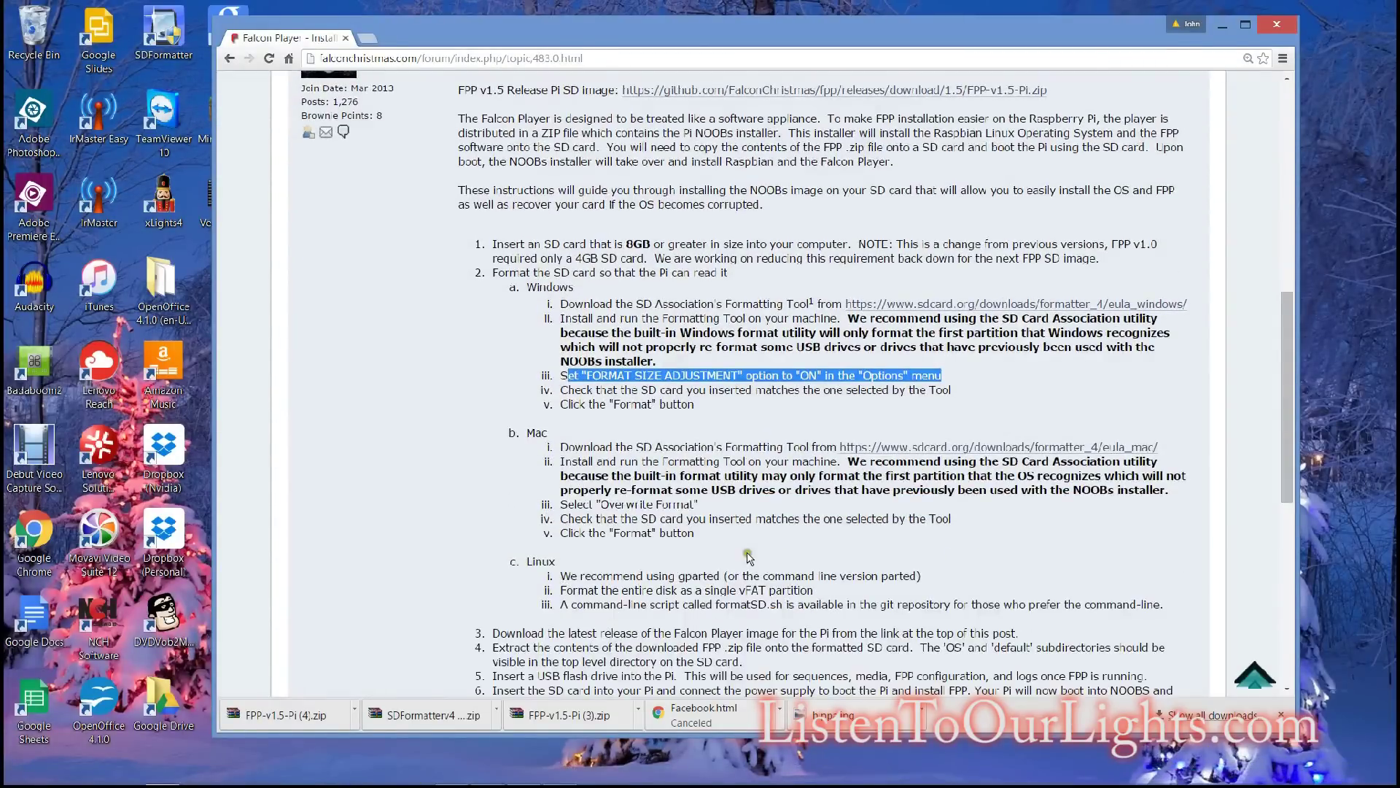
pyautogui.scroll(-3, 749, 558)
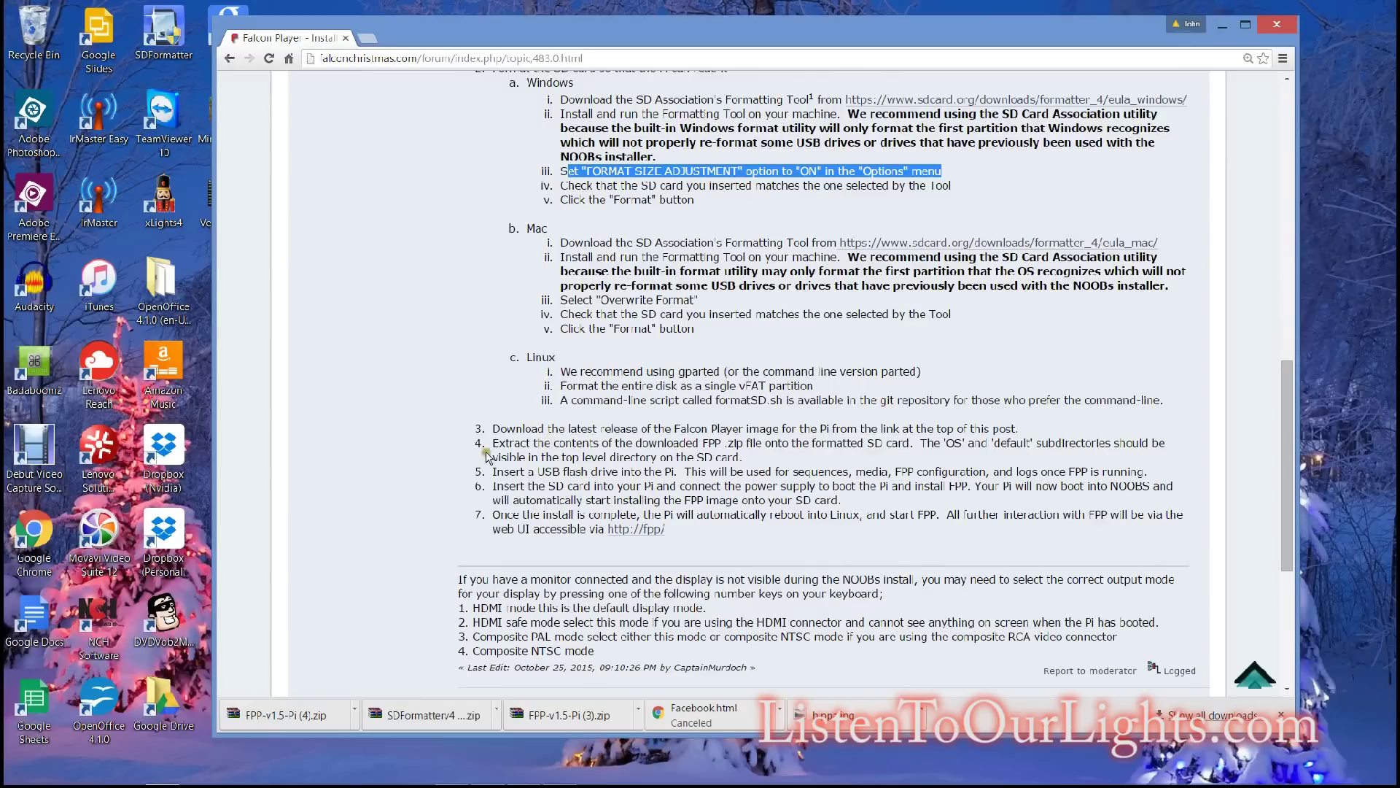
pyautogui.moveTo(489, 453); pyautogui.dragTo(782, 441)
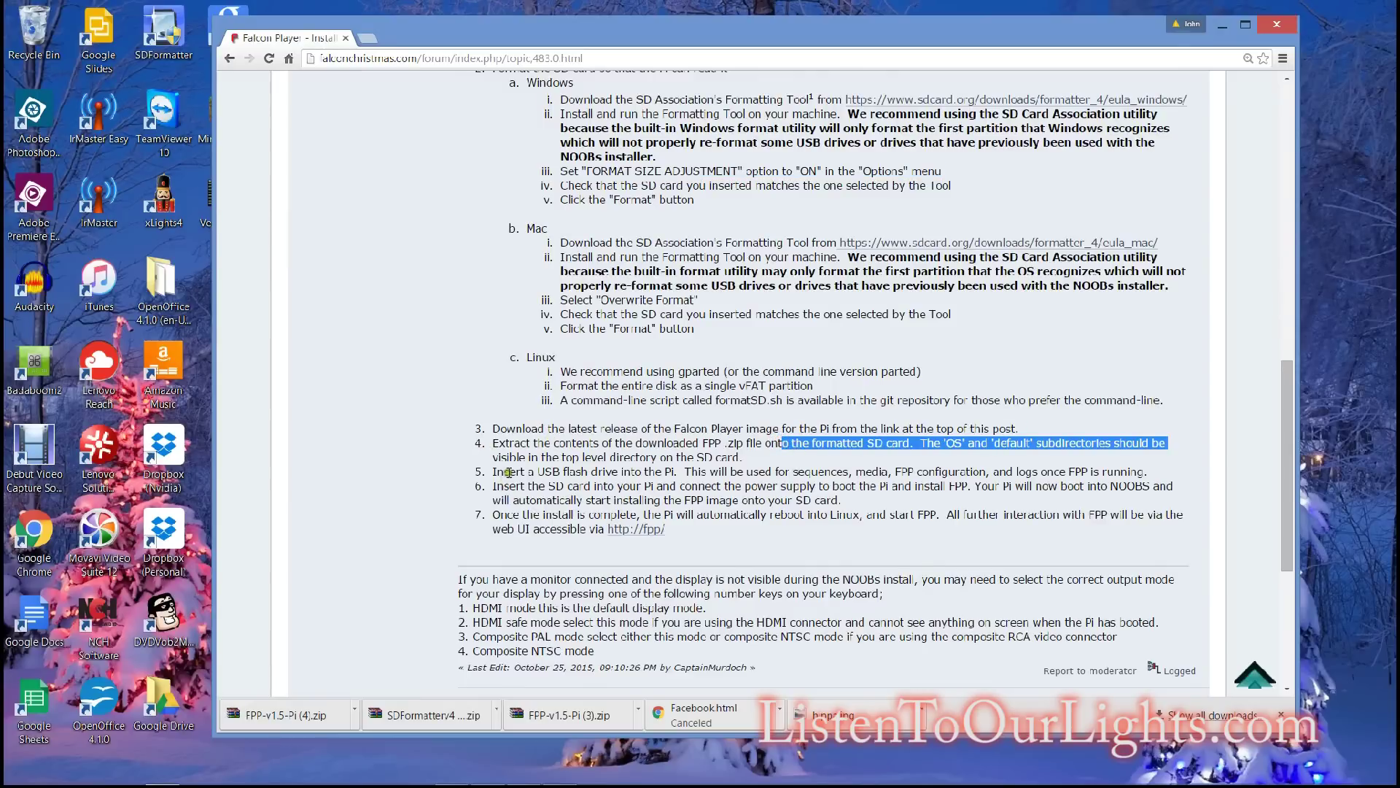
pyautogui.moveTo(508, 473); pyautogui.dragTo(1068, 471)
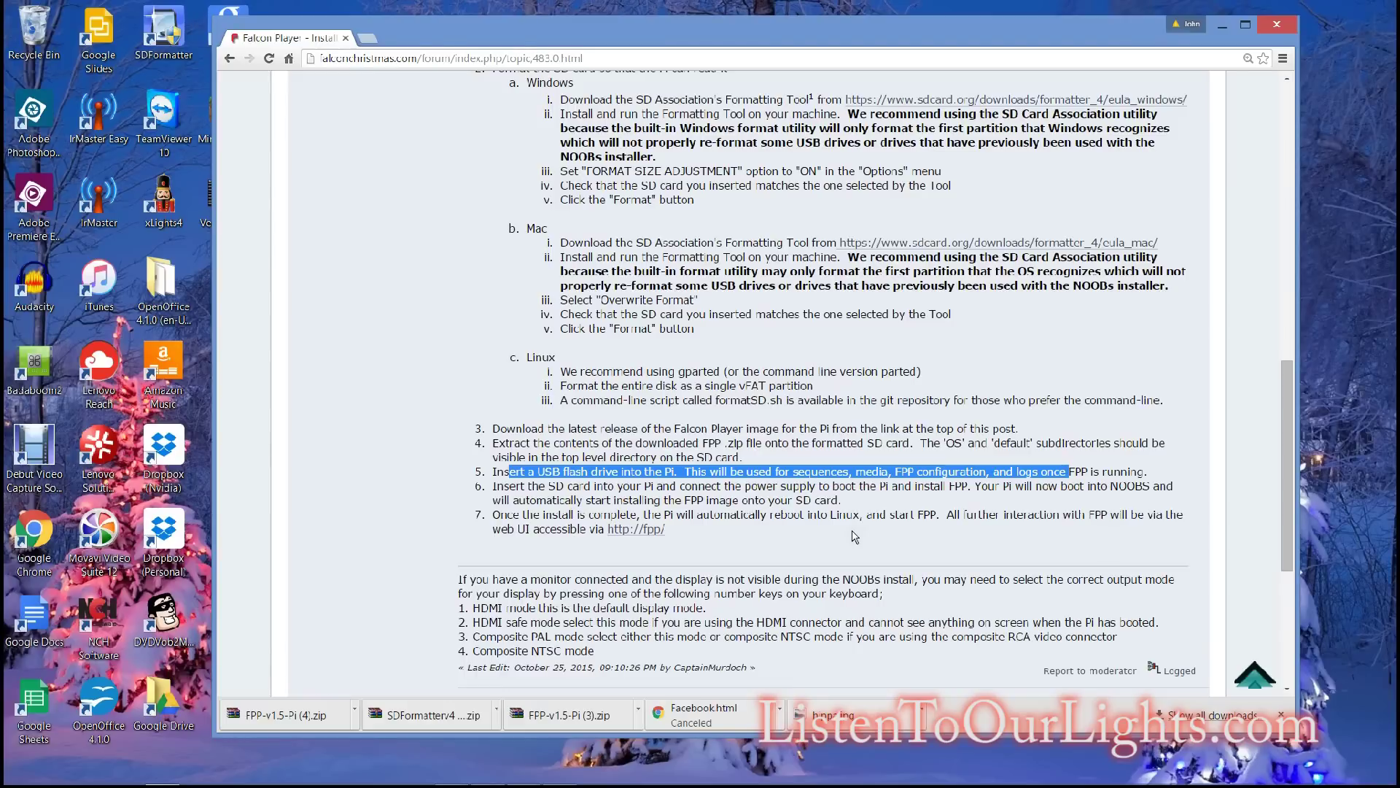
pyautogui.moveTo(829, 785)
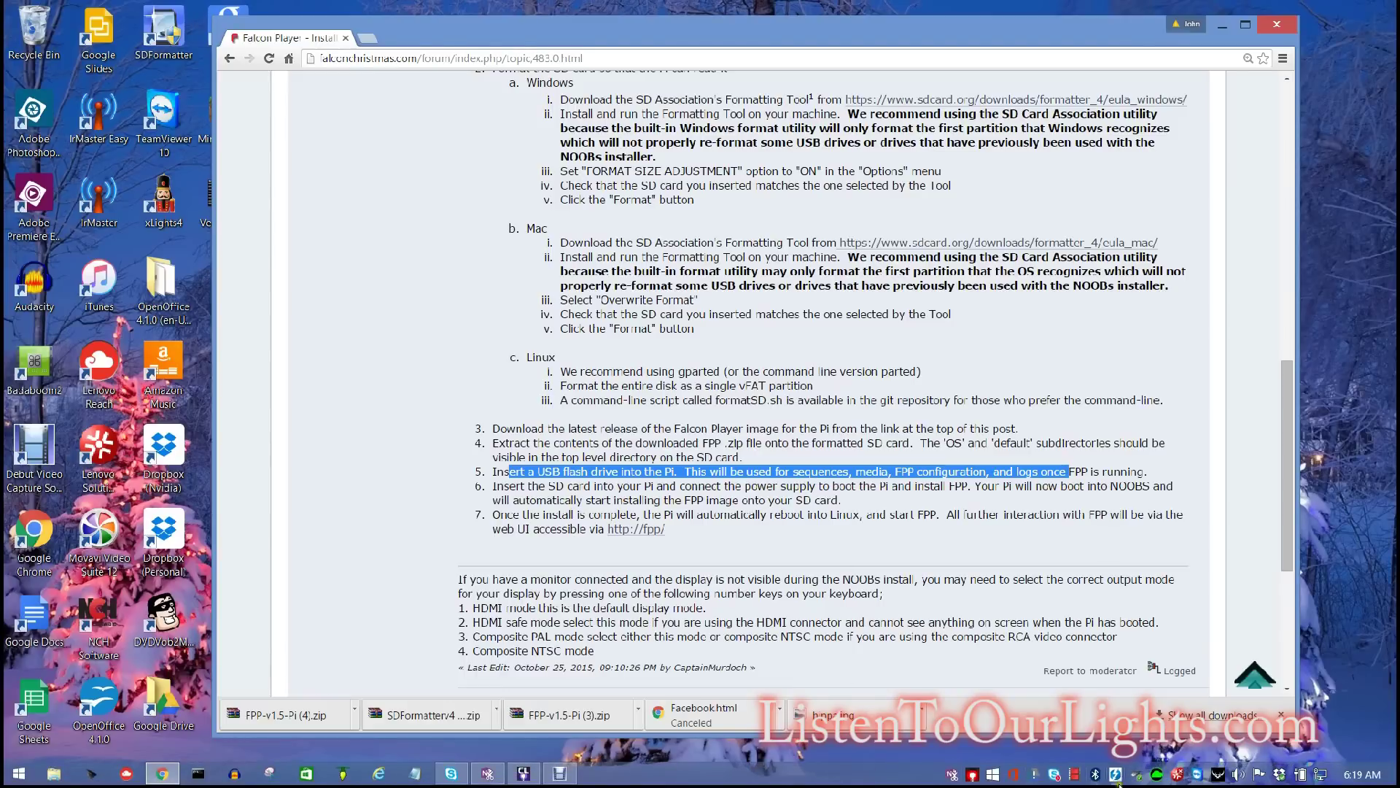
pyautogui.click(1147, 777)
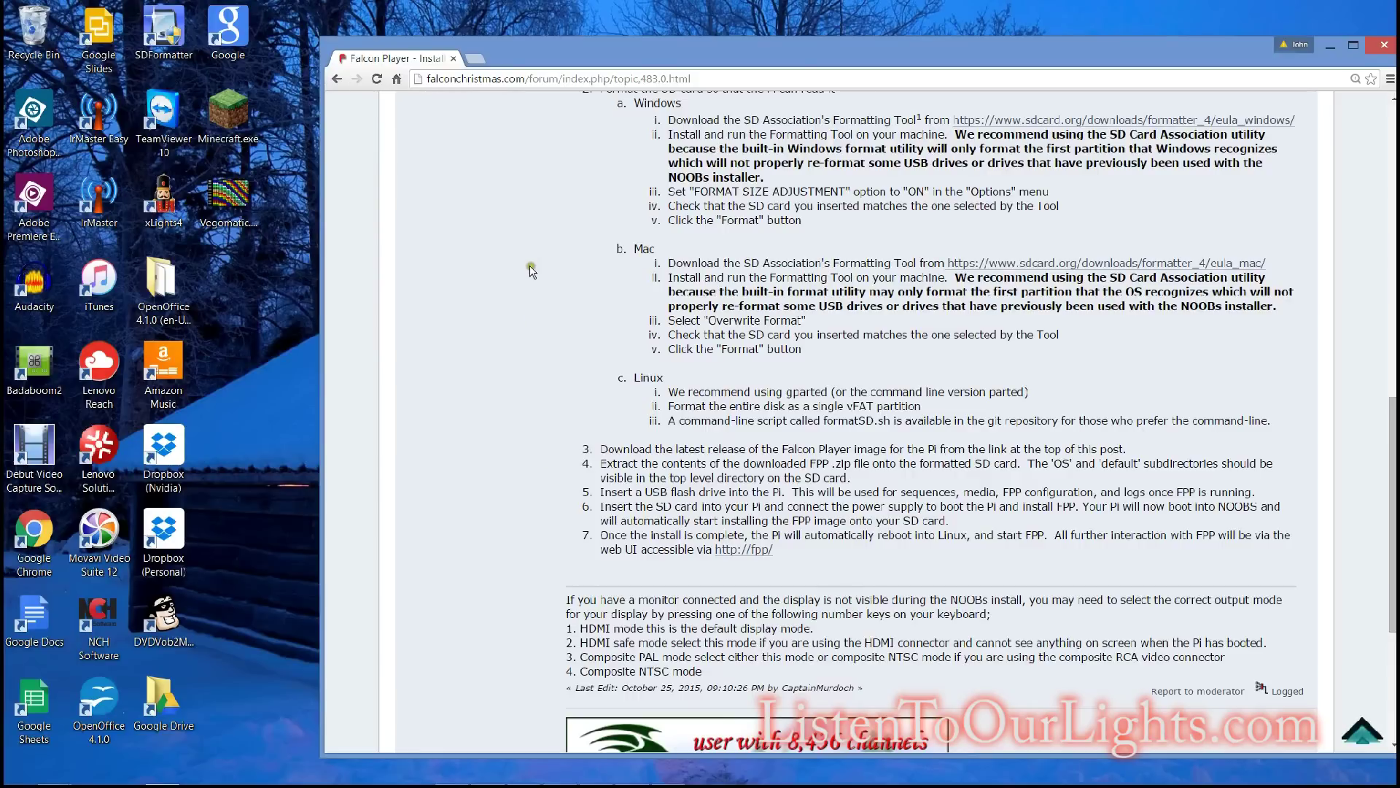
# - Load the FPP web UI at 192.168.1.153 in a new tab and view the v1.6 release notes
pyautogui.click(481, 58)
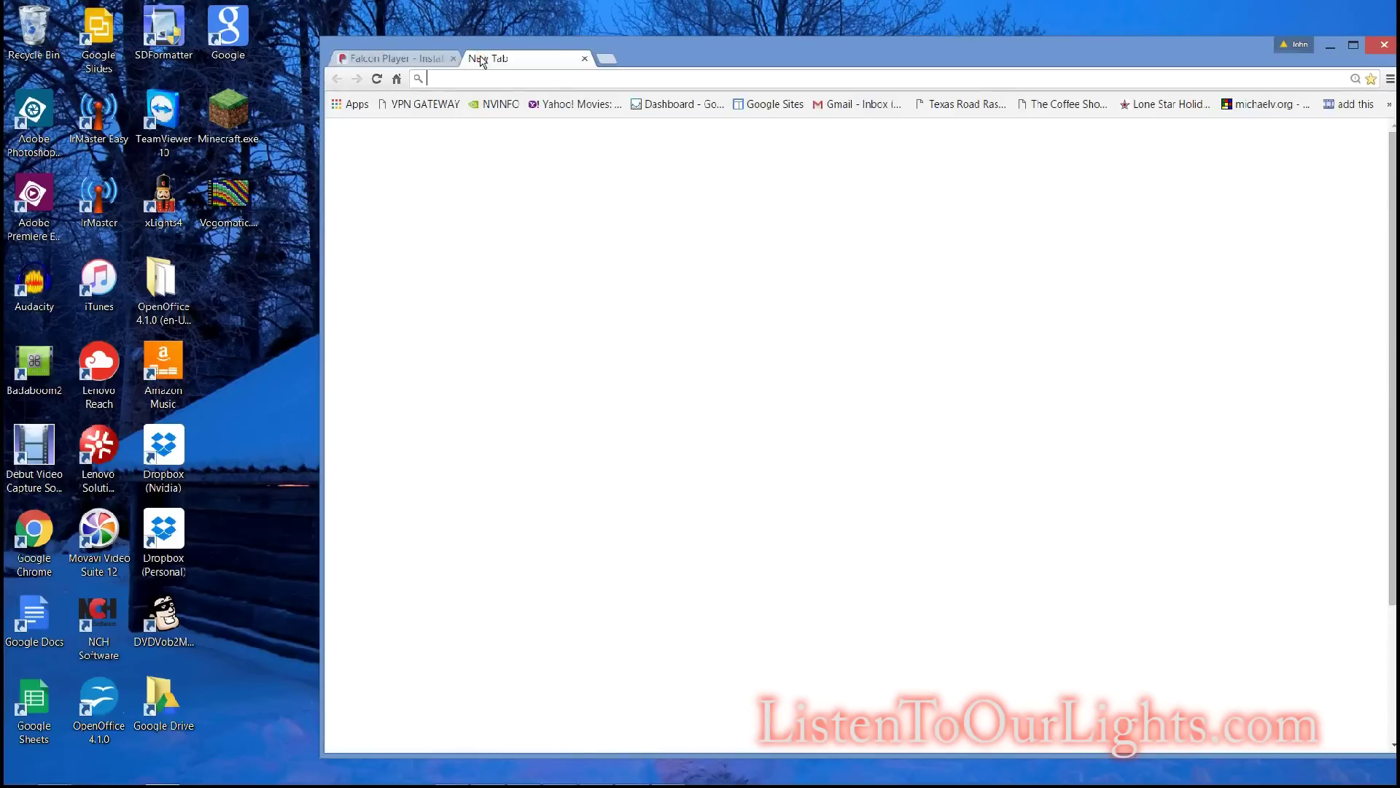
pyautogui.write('192.1')
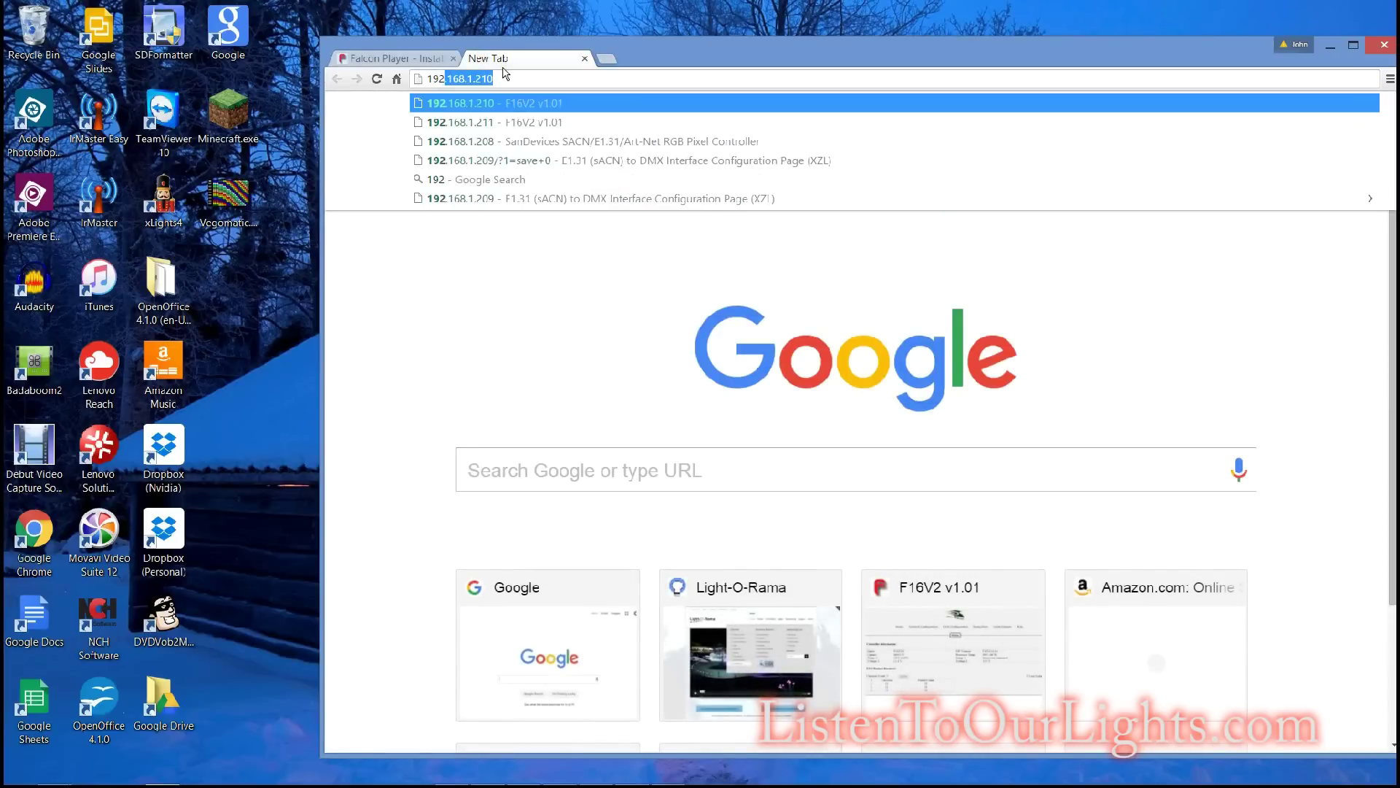
pyautogui.write('68.')
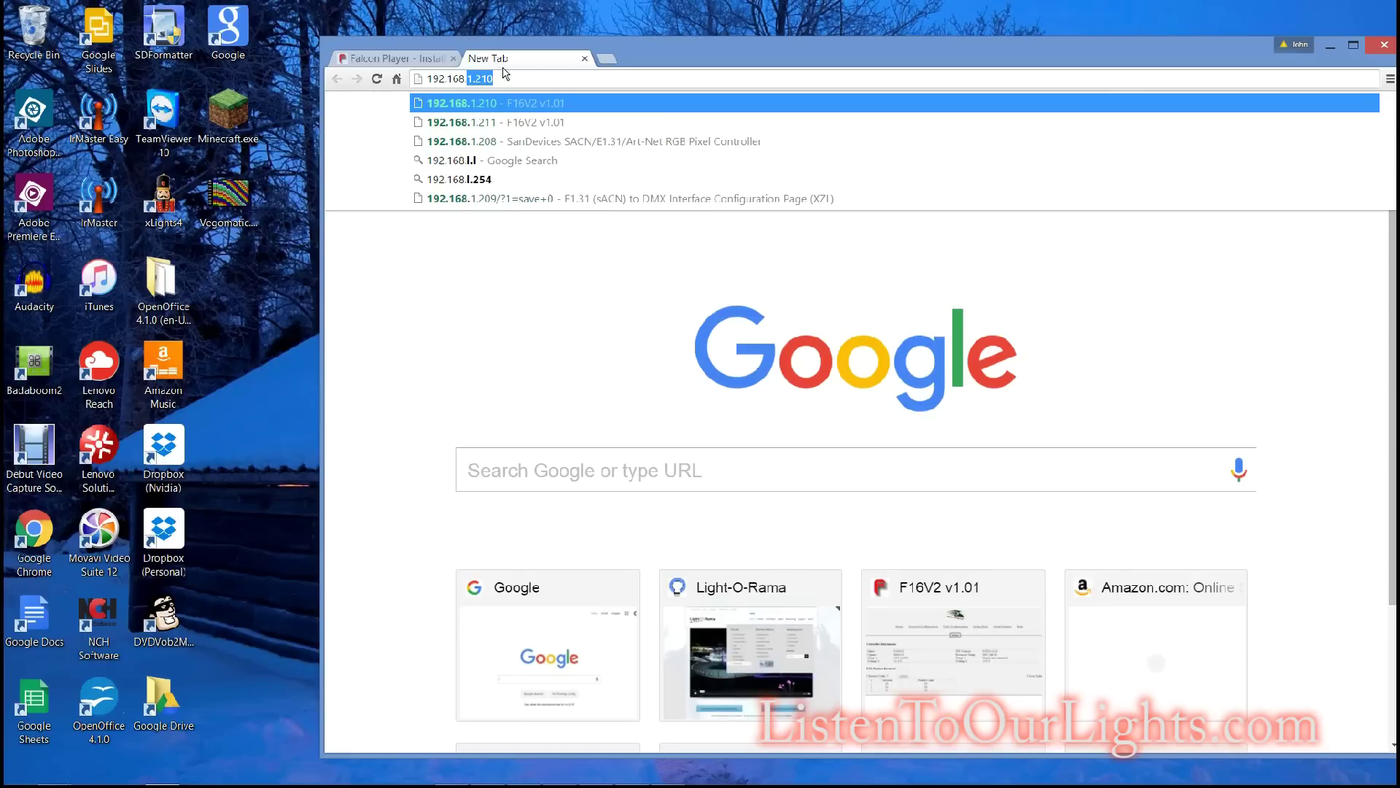
pyautogui.write('1.153')
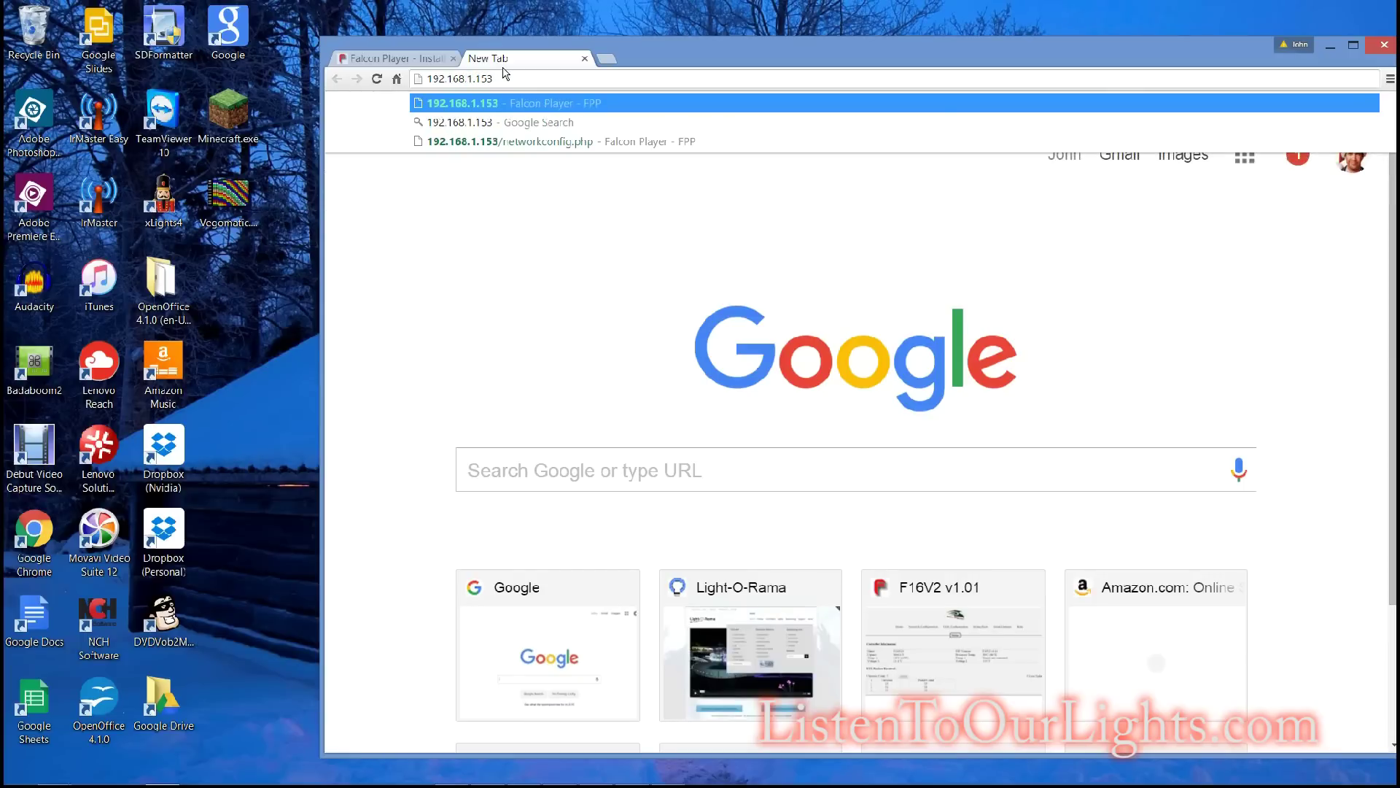
pyautogui.press('Return')
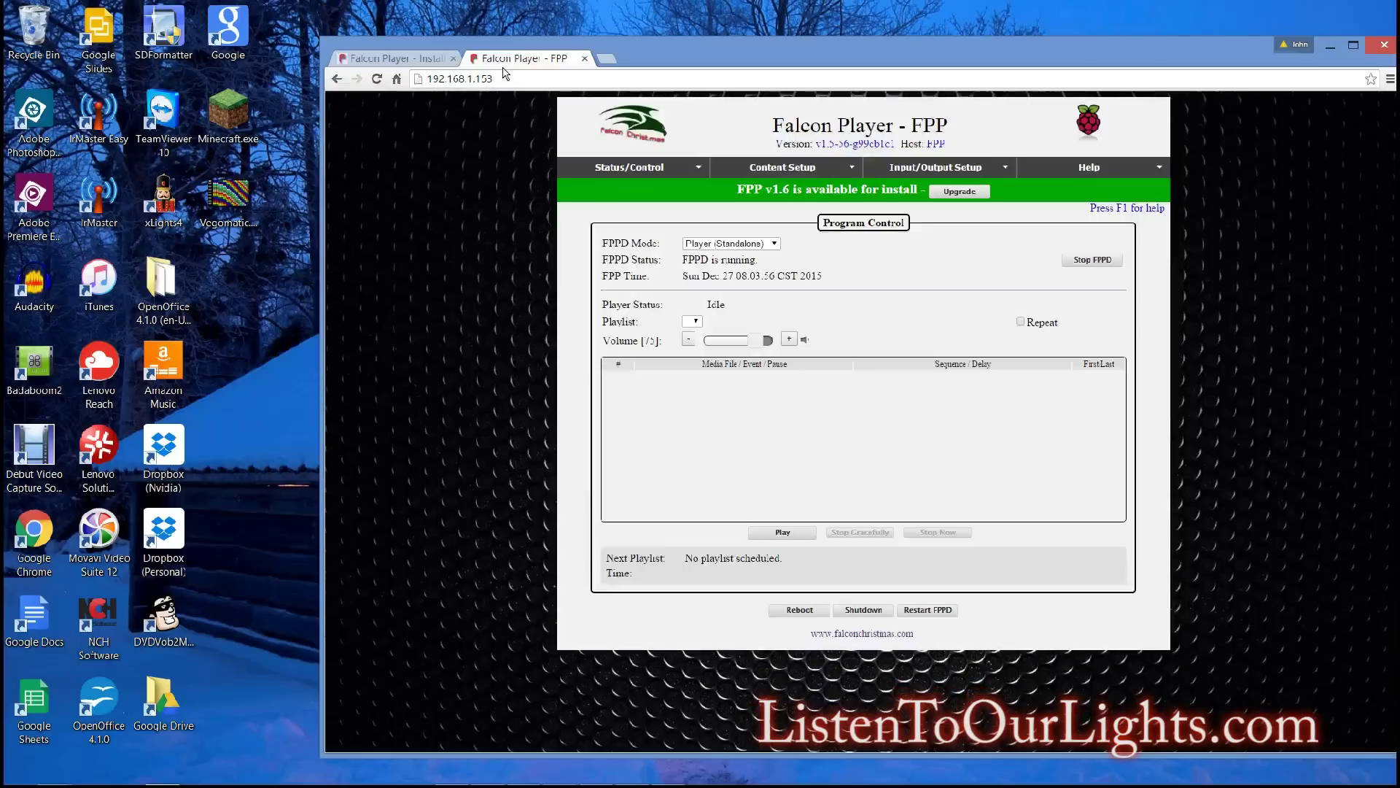
pyautogui.click(960, 194)
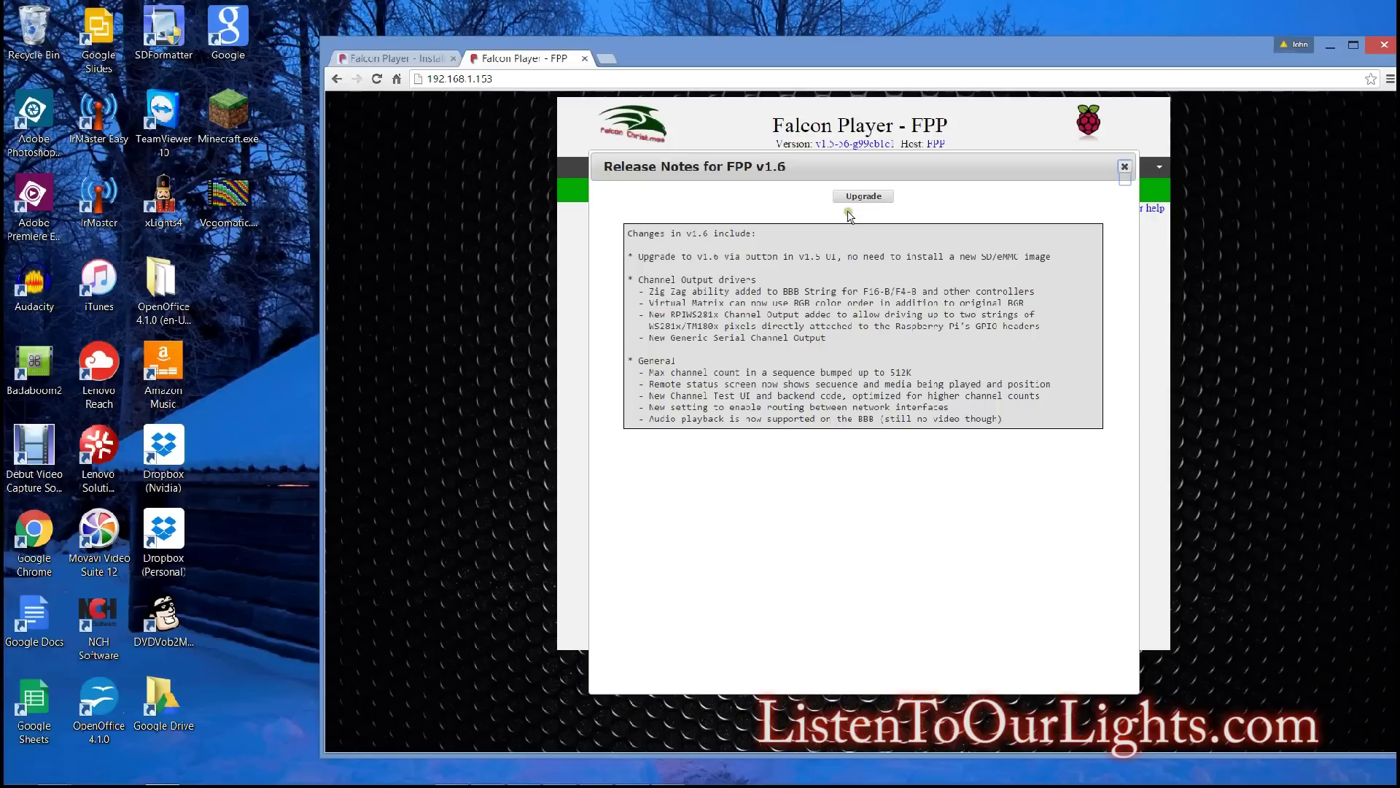
# - Upgrade FPP to v1.6, confirm it, and reload the status page after the reboot
pyautogui.click(855, 197)
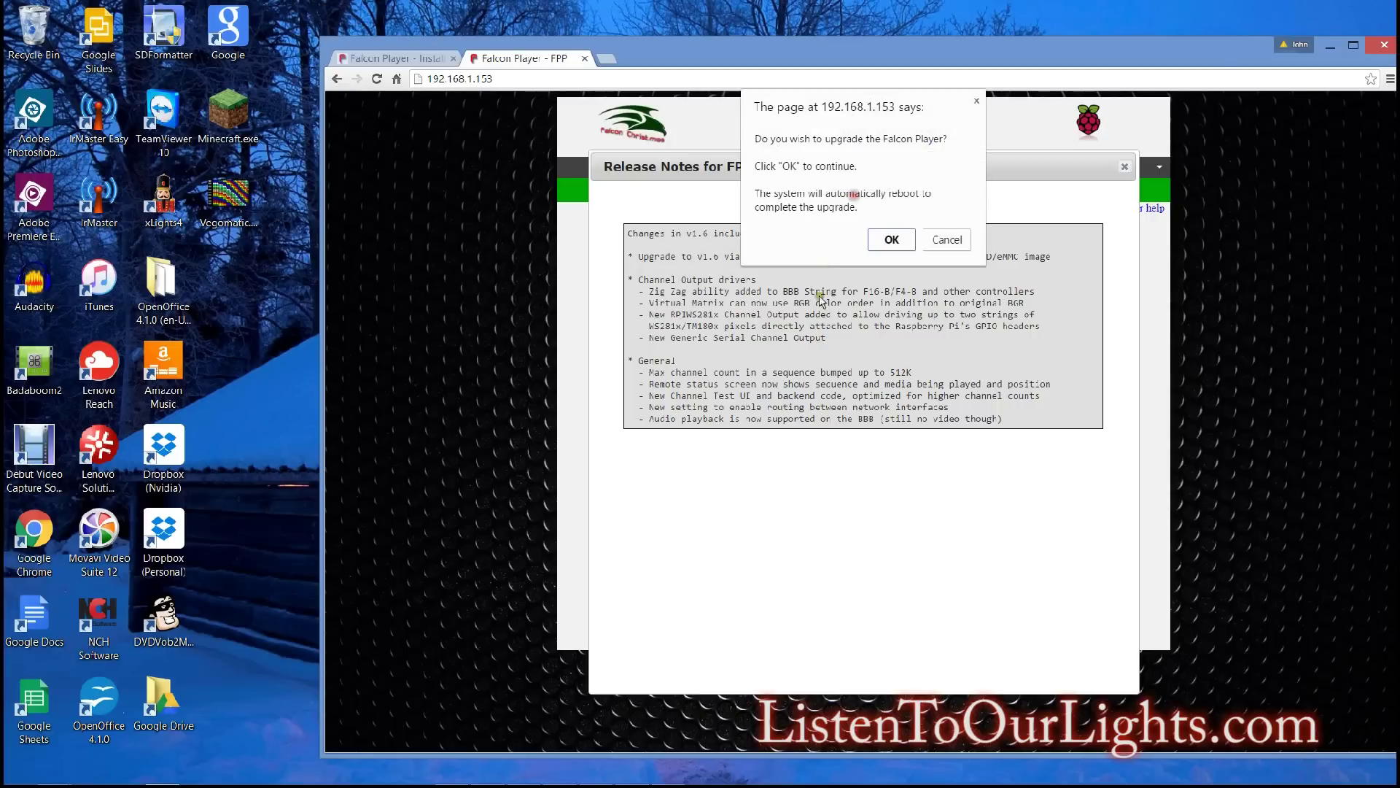
pyautogui.click(889, 240)
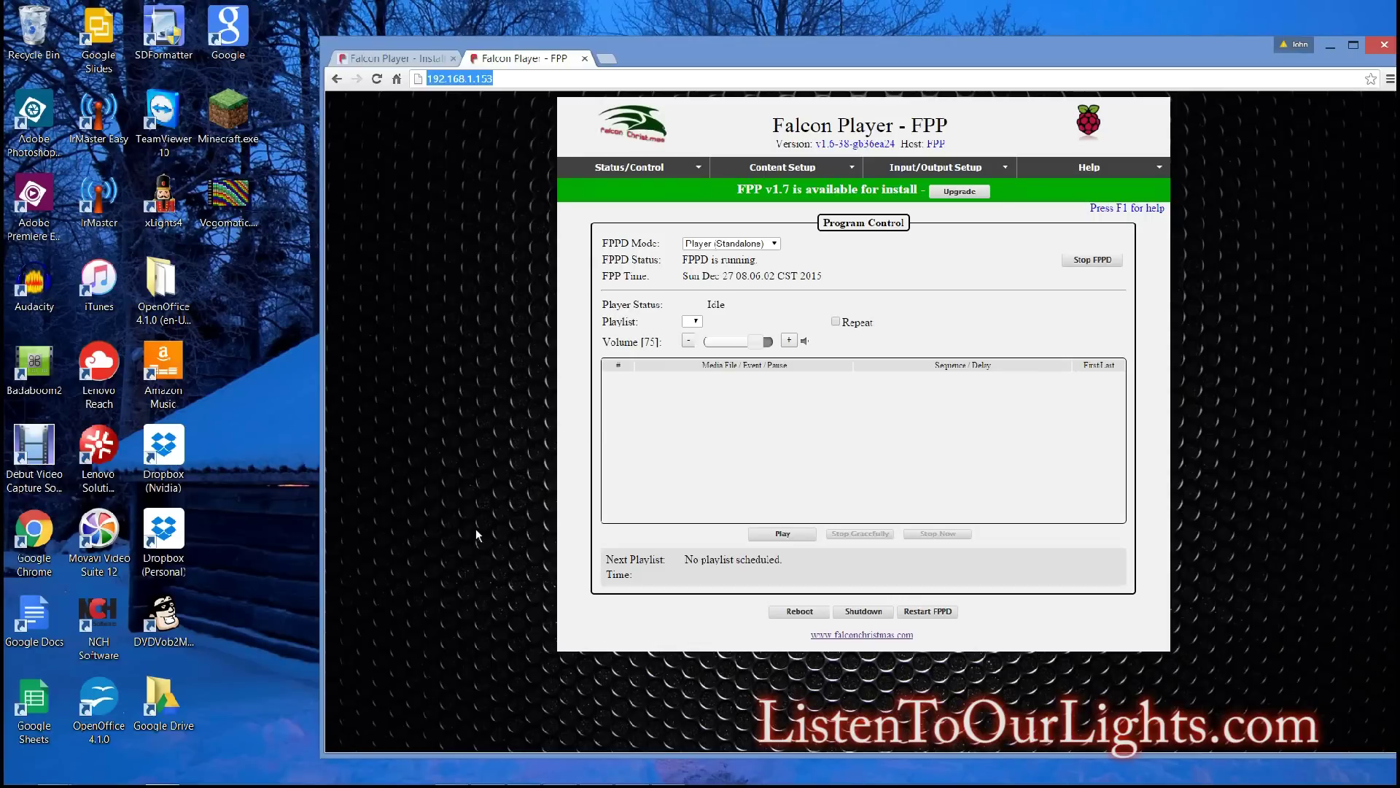
pyautogui.click(376, 79)
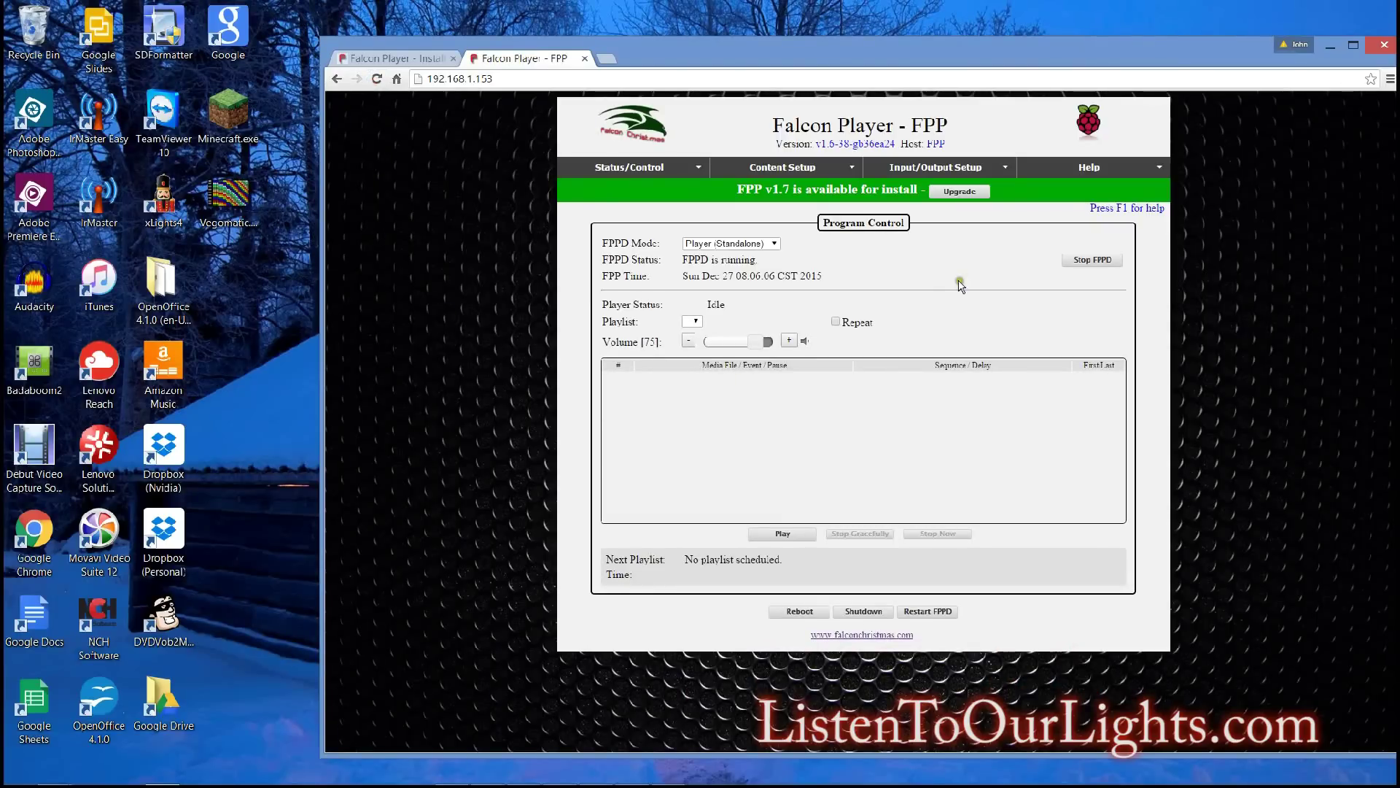
# - Upgrade FPP to v1.7 from its release notes and reload to confirm version v1.7-32-g5e0b916
pyautogui.click(959, 191)
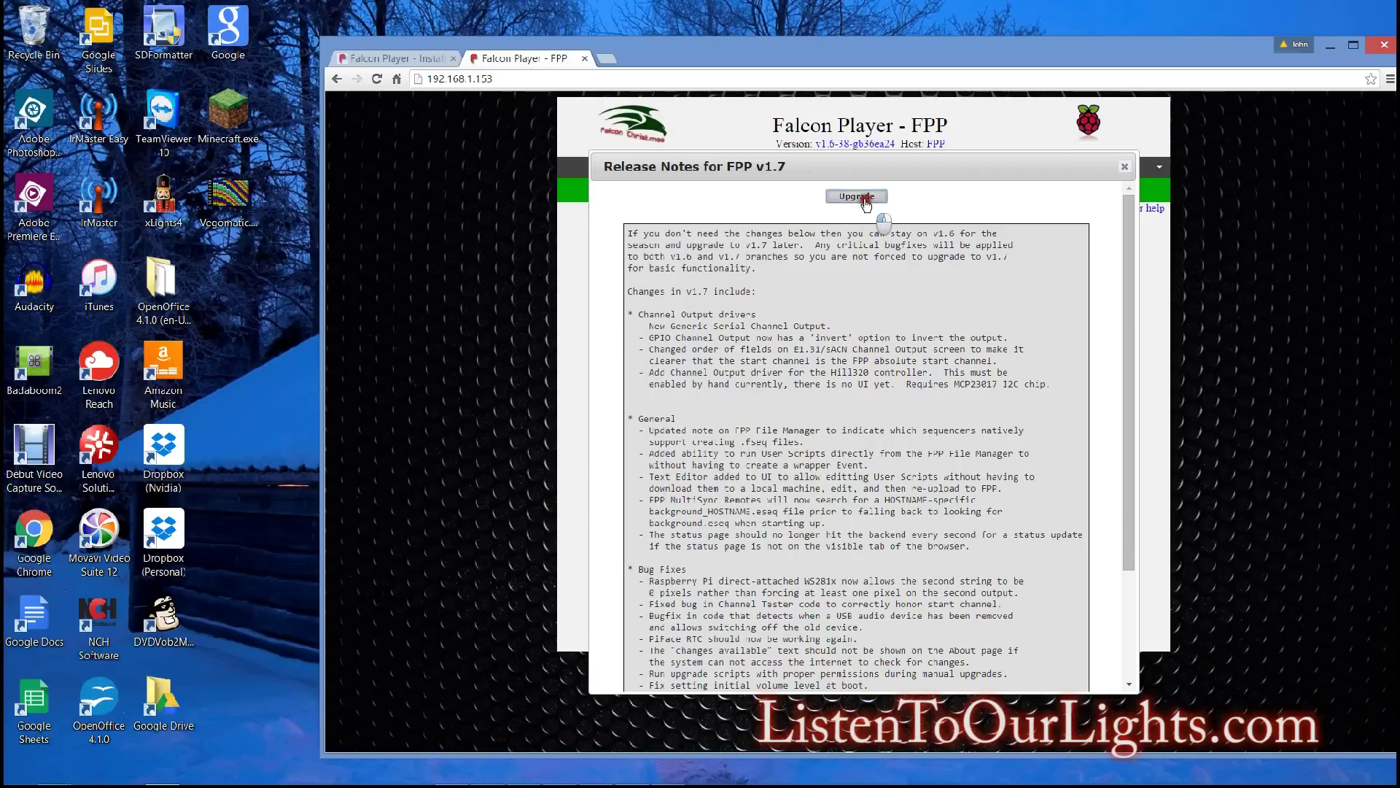
pyautogui.click(857, 196)
pyautogui.click(903, 262)
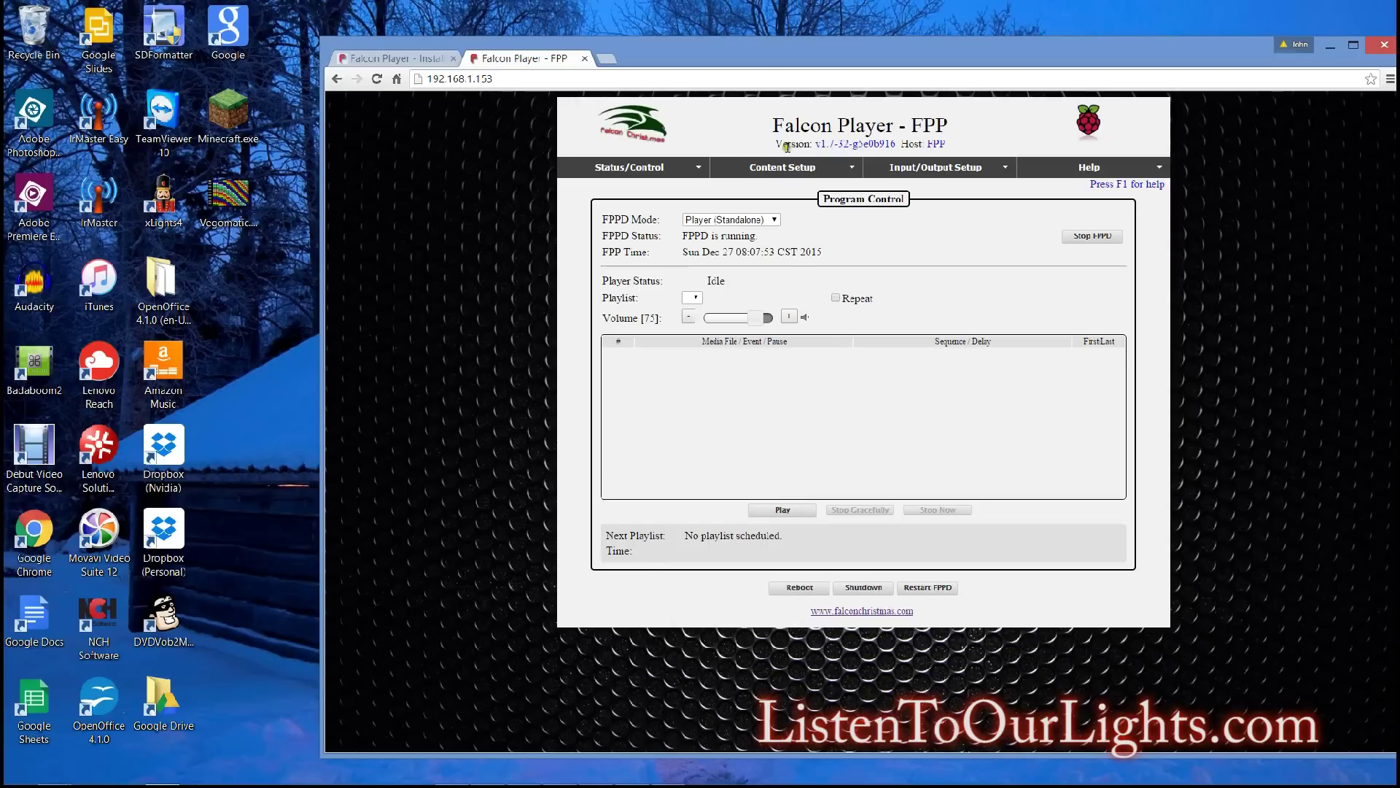
pyautogui.click(375, 80)
pyautogui.click(698, 175)
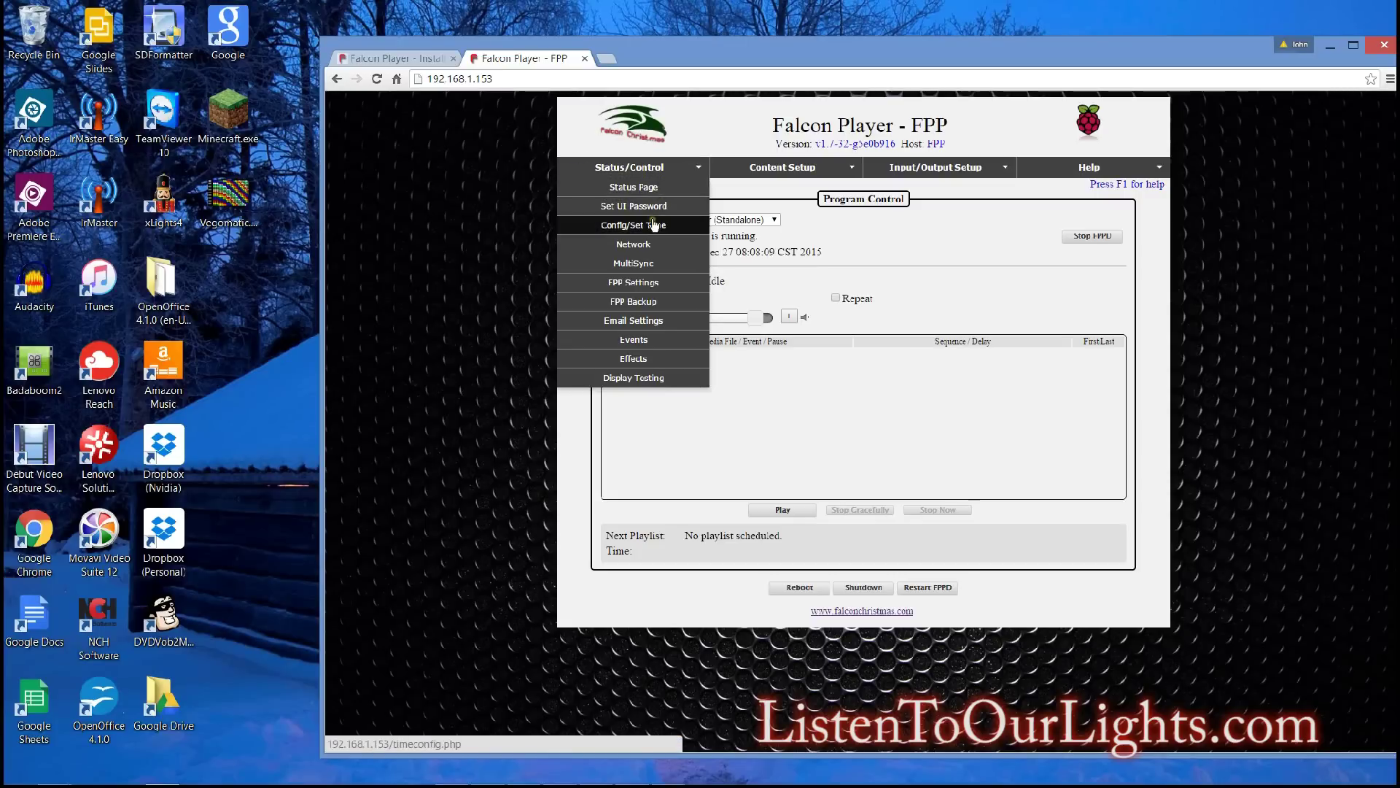
# - Set eth0 to static IP 192.168.1.213, netmask 255.255.255.0, gateway 192.168.1.254 and save
pyautogui.click(638, 245)
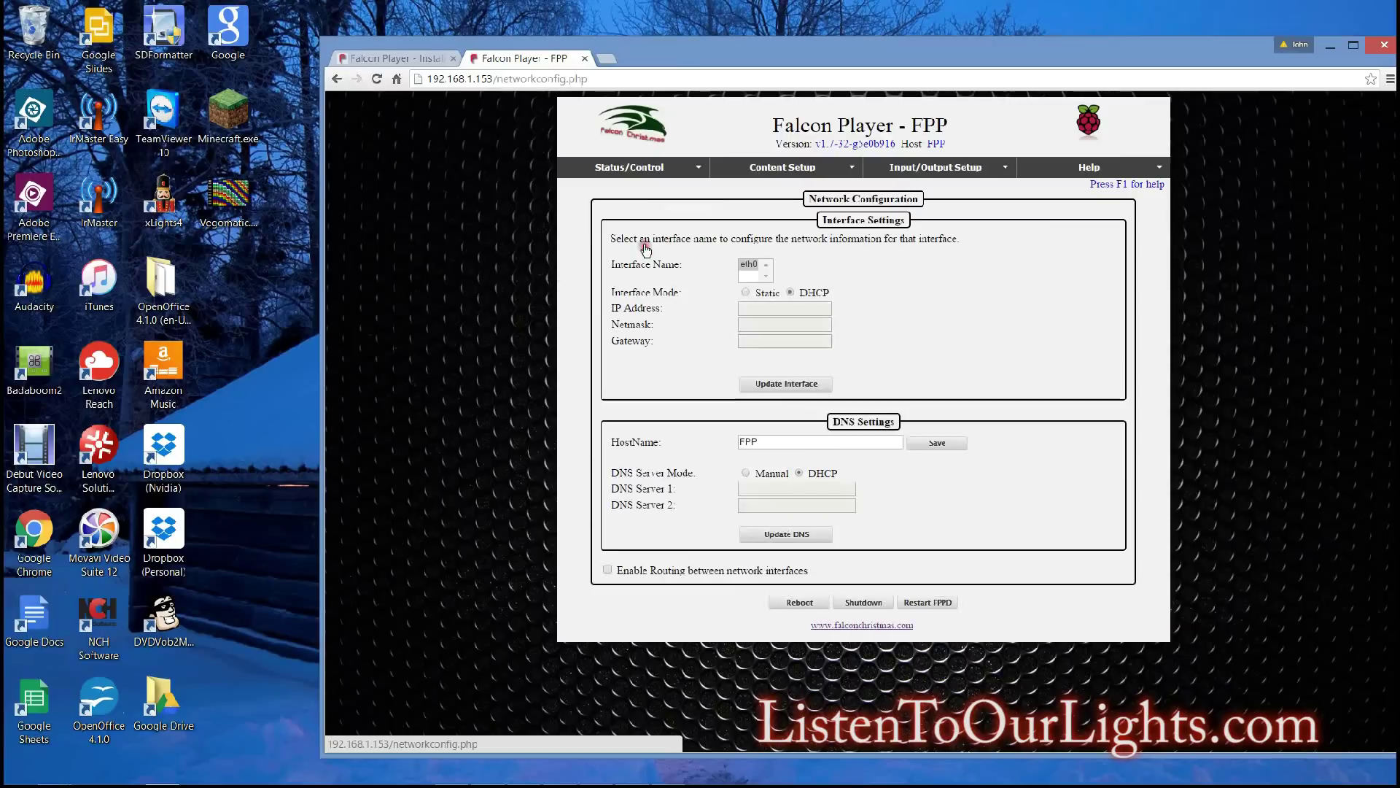
pyautogui.click(747, 293)
pyautogui.click(751, 309)
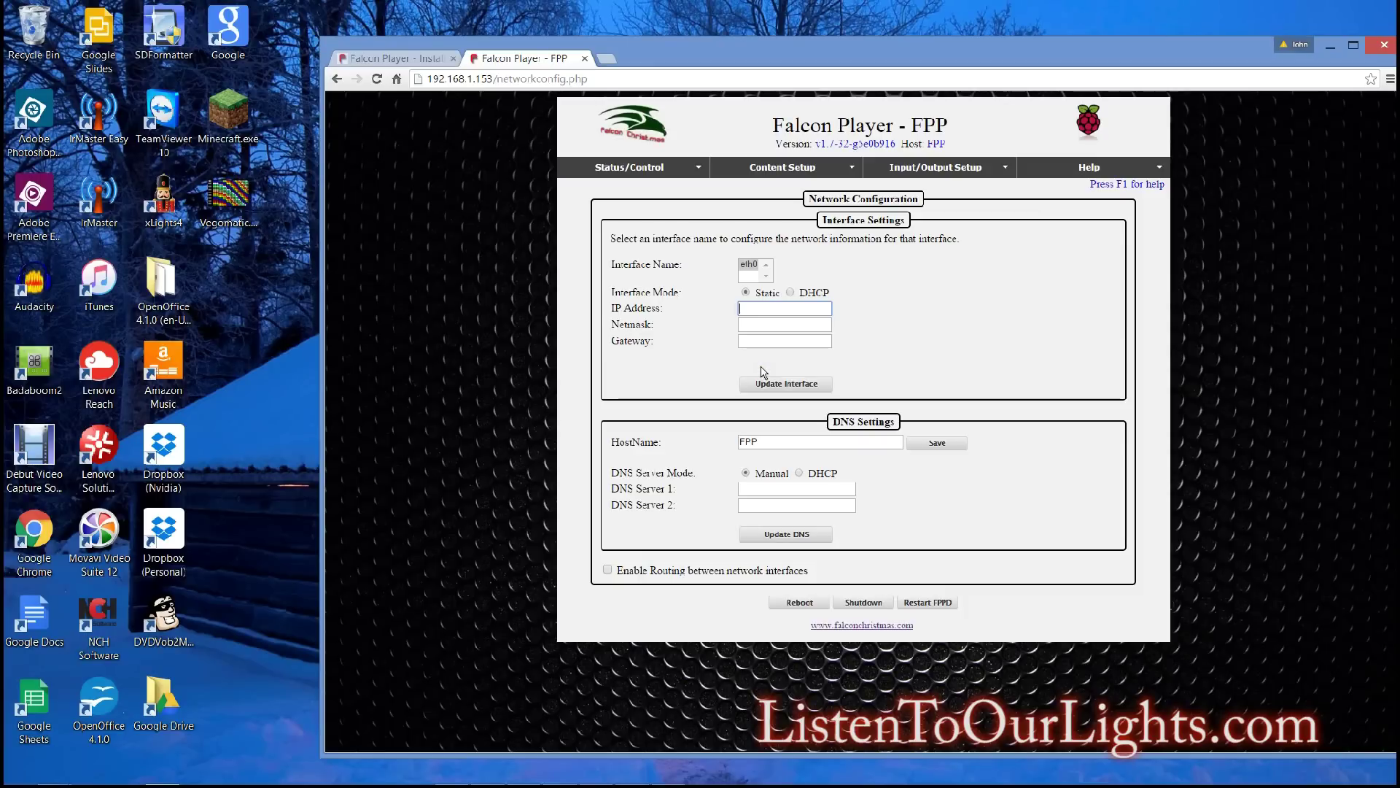
pyautogui.write('192.168.1.213')
pyautogui.click(787, 327)
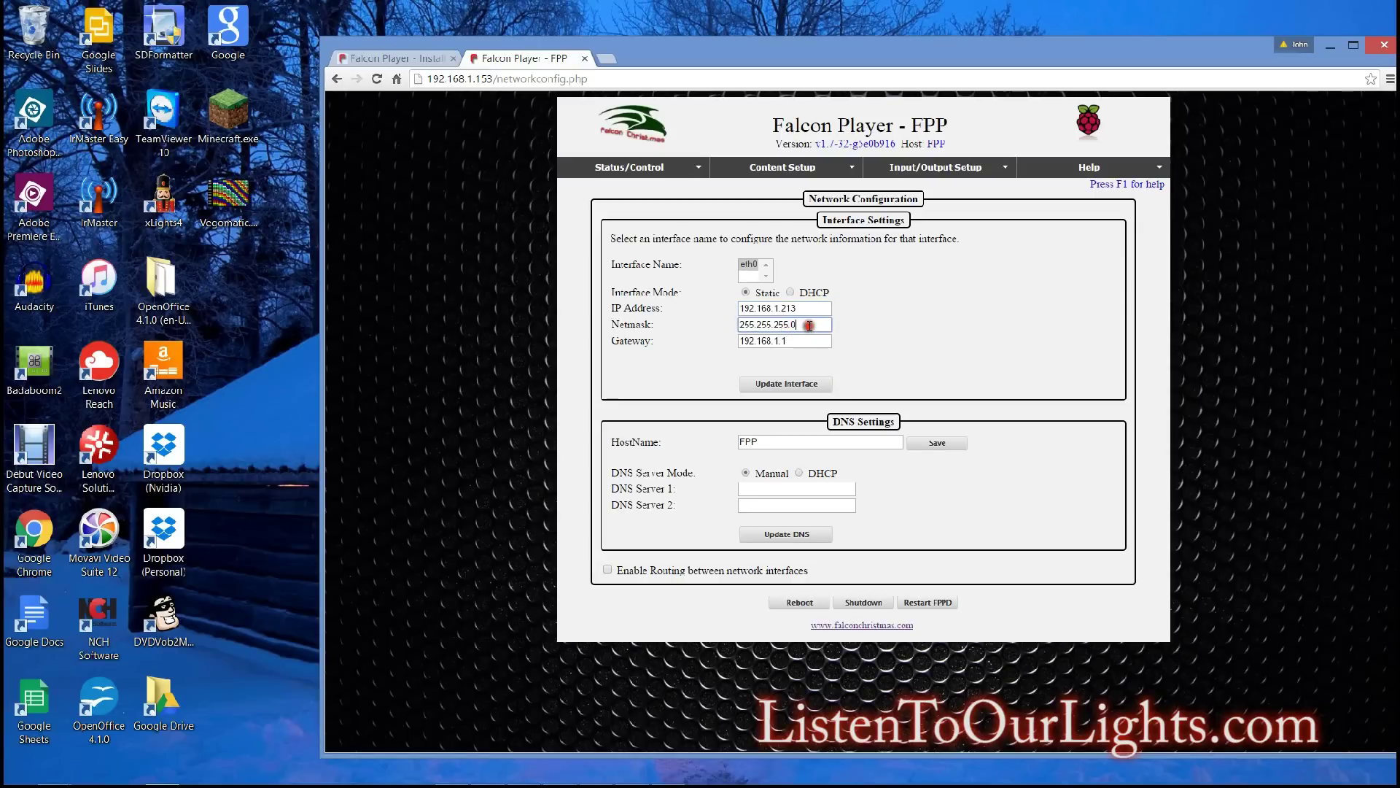
pyautogui.click(807, 345)
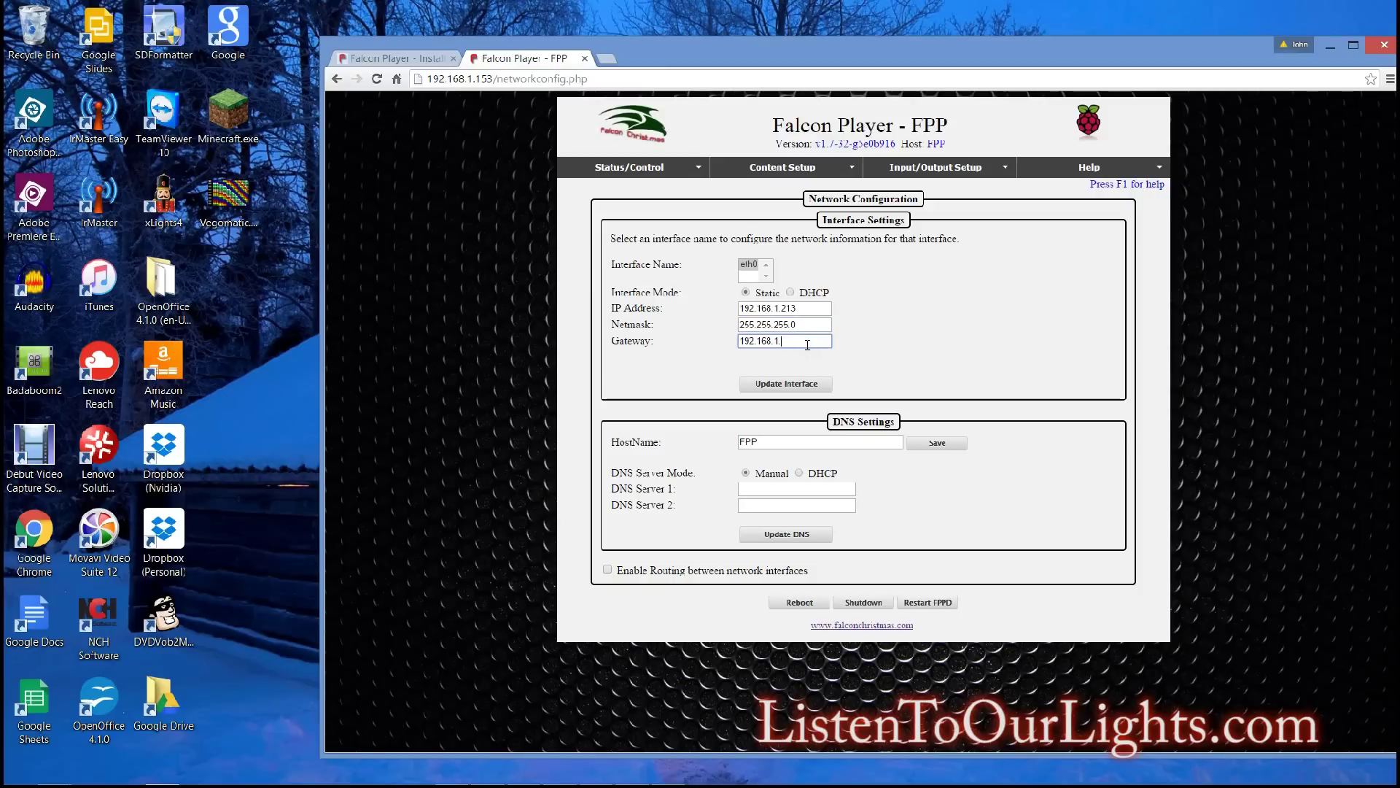
pyautogui.write('254')
pyautogui.click(802, 385)
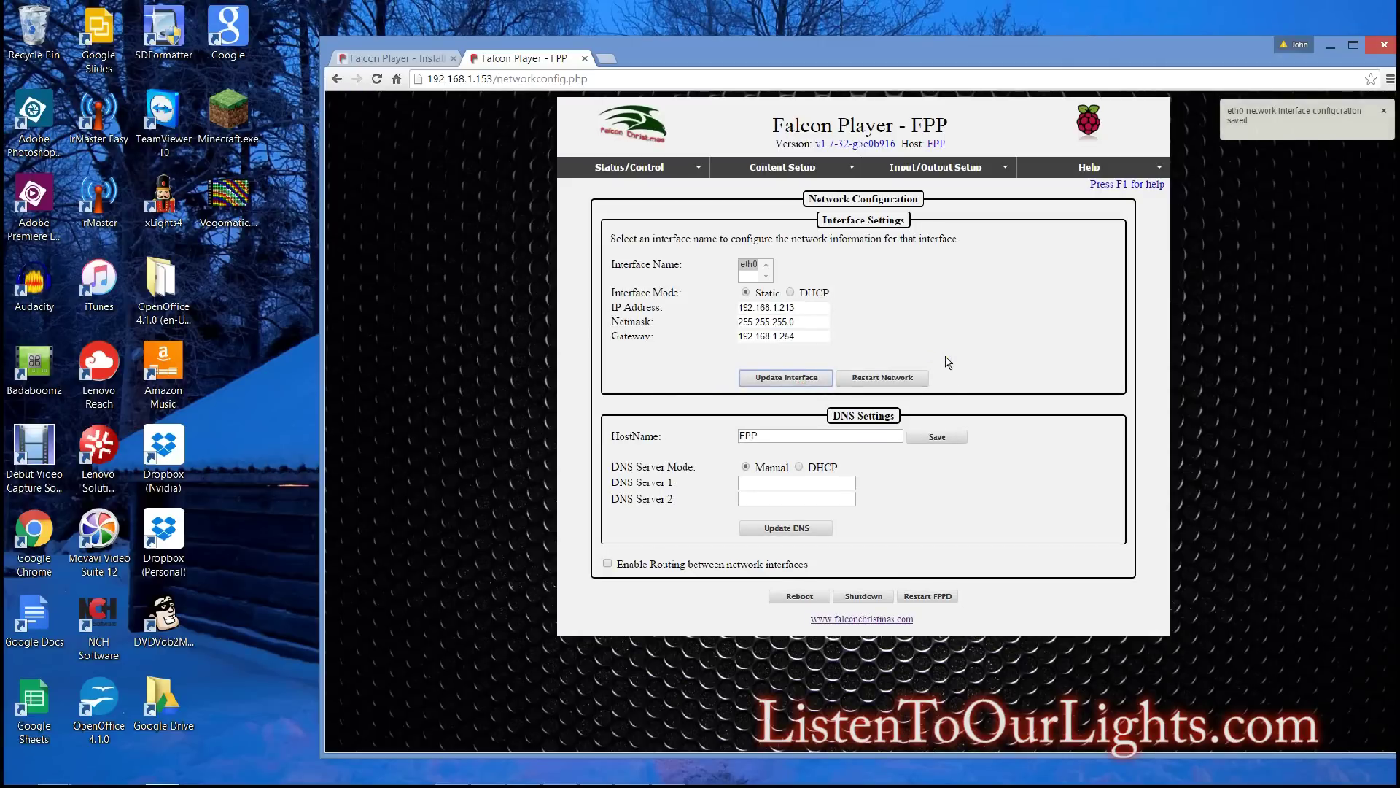
# - Change the hostname from FPP to FPP-Pi2B-001 and save it
pyautogui.click(804, 436)
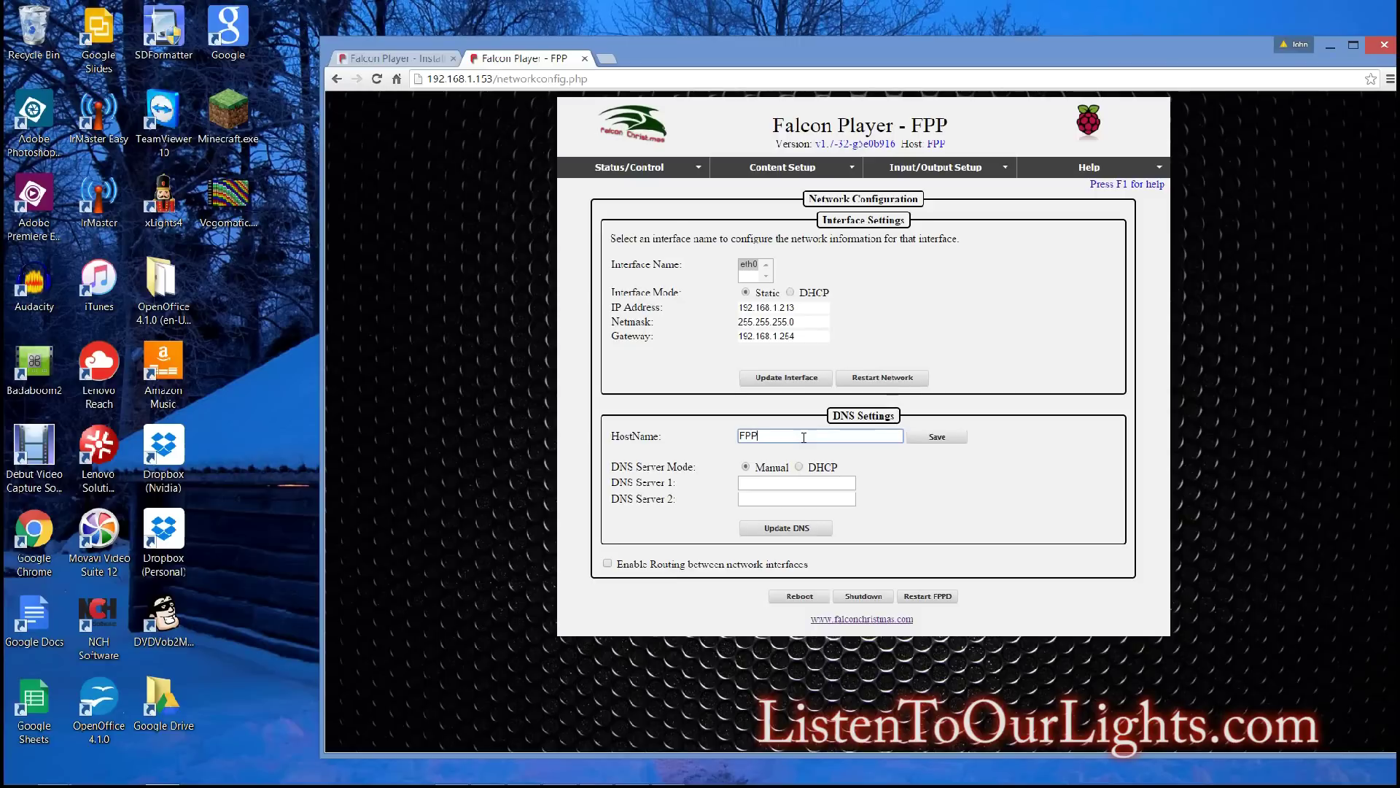
pyautogui.moveTo(803, 308); pyautogui.dragTo(716, 301)
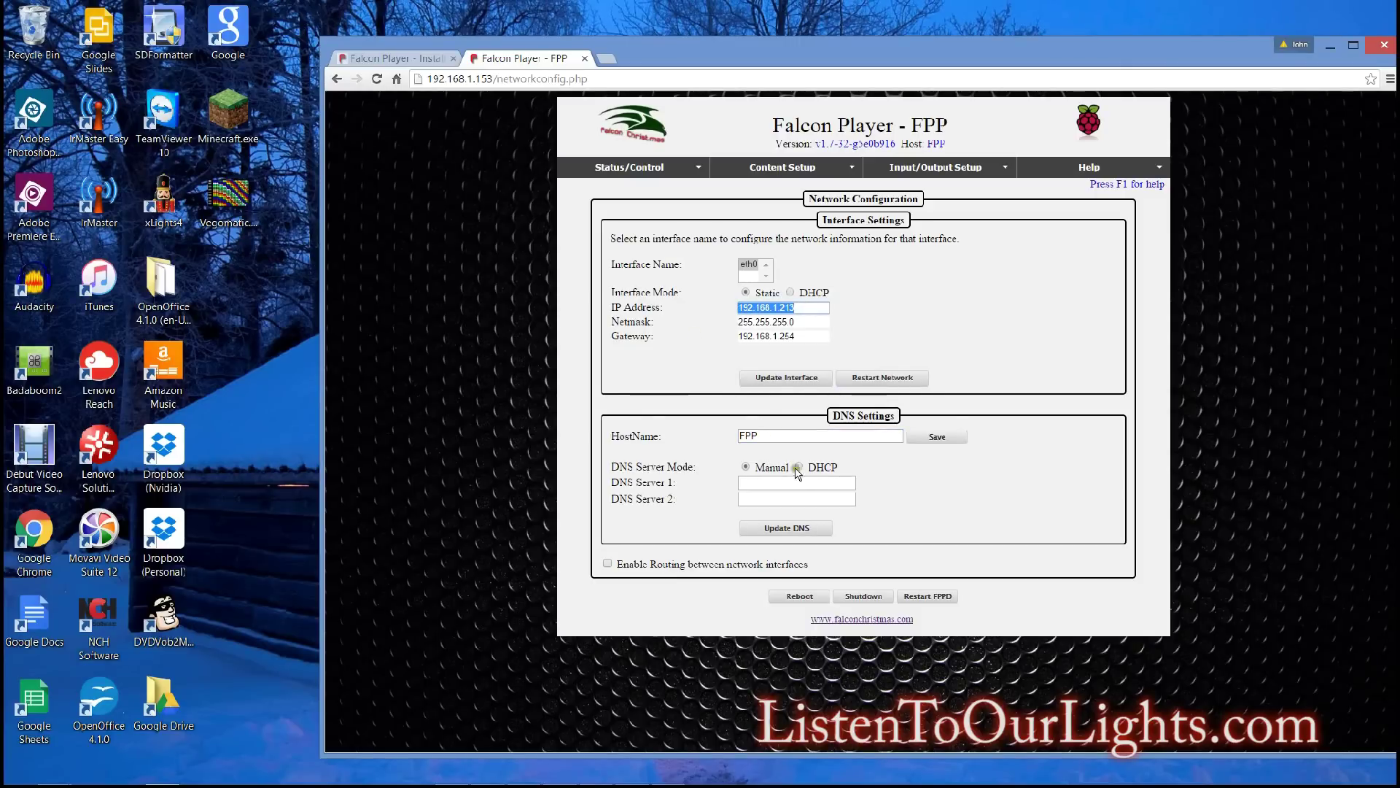
pyautogui.click(794, 438)
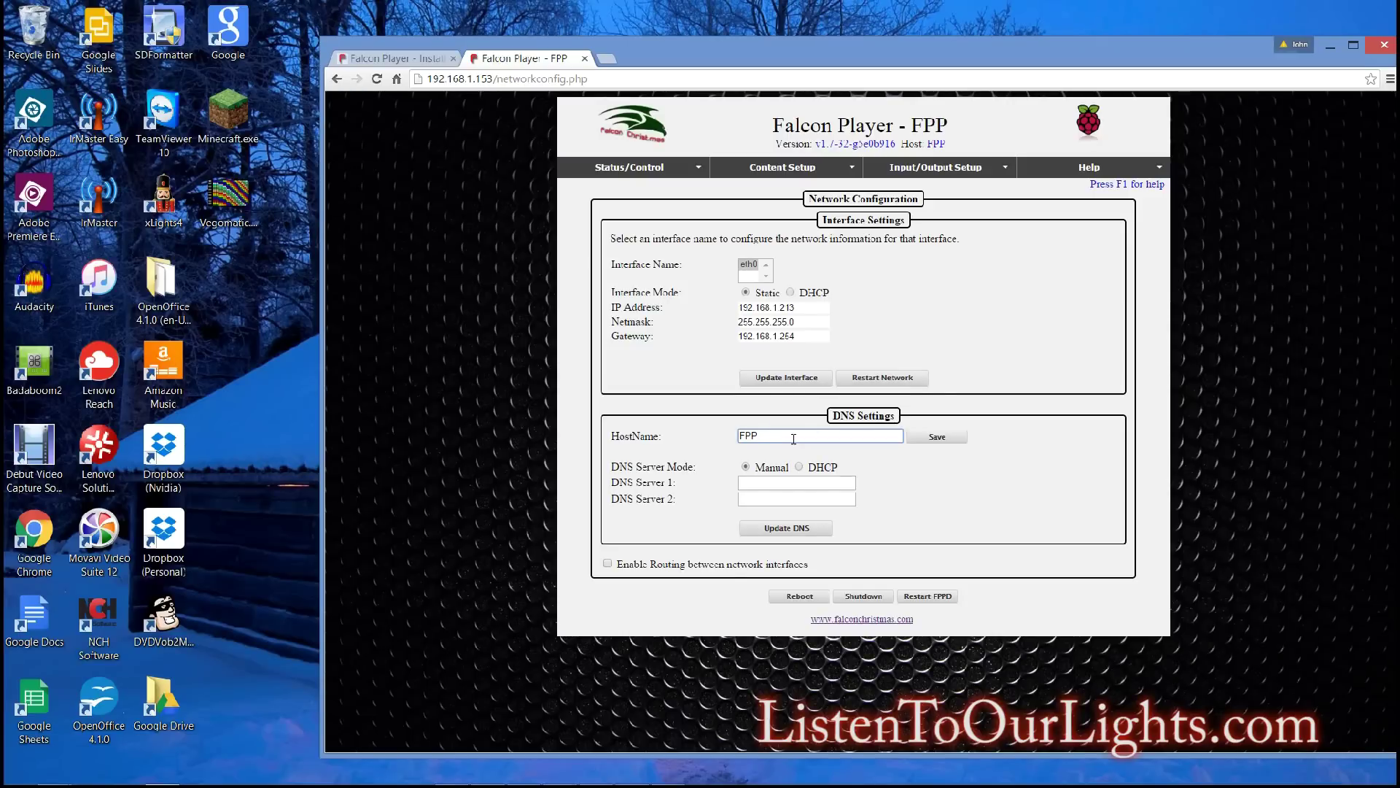
pyautogui.write('-Pi2B-001')
pyautogui.click(941, 436)
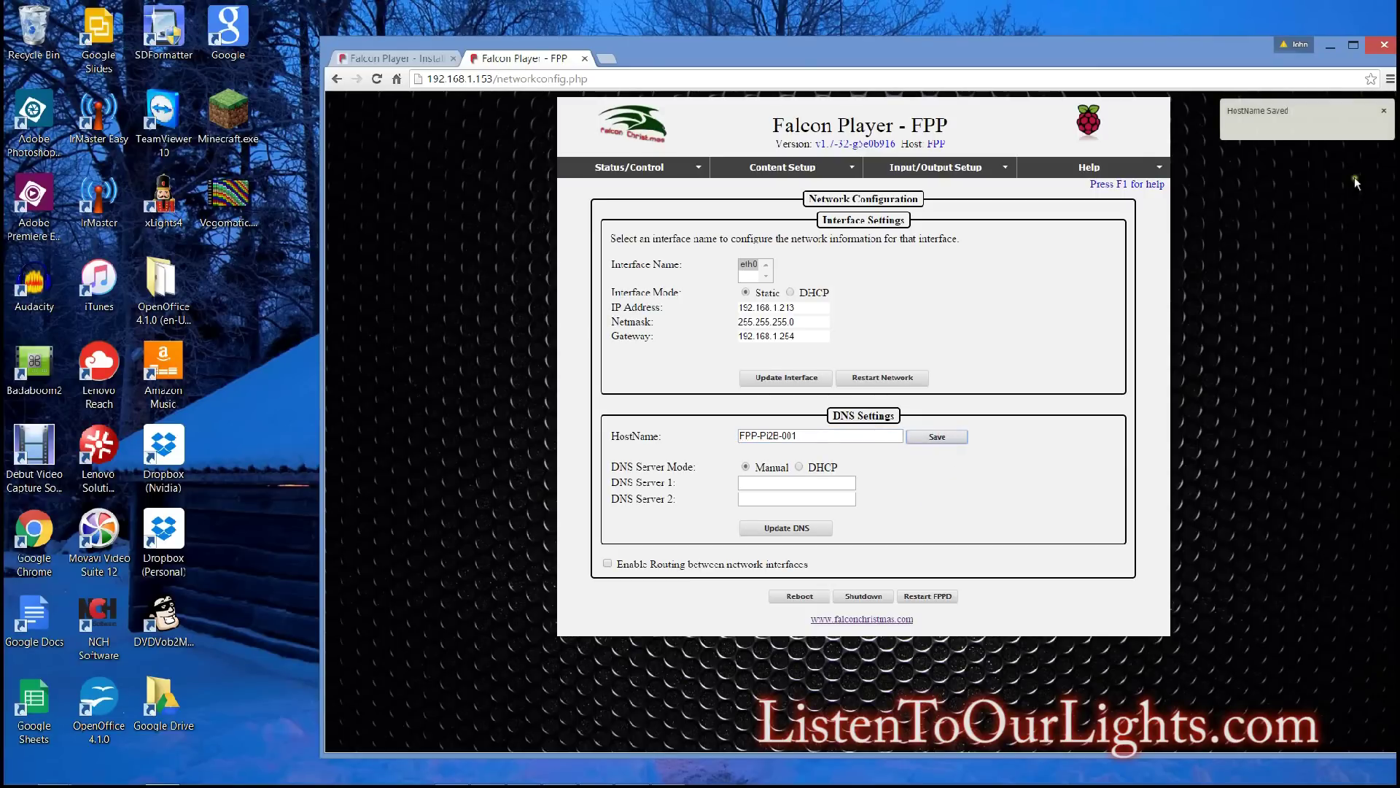
pyautogui.moveTo(679, 167)
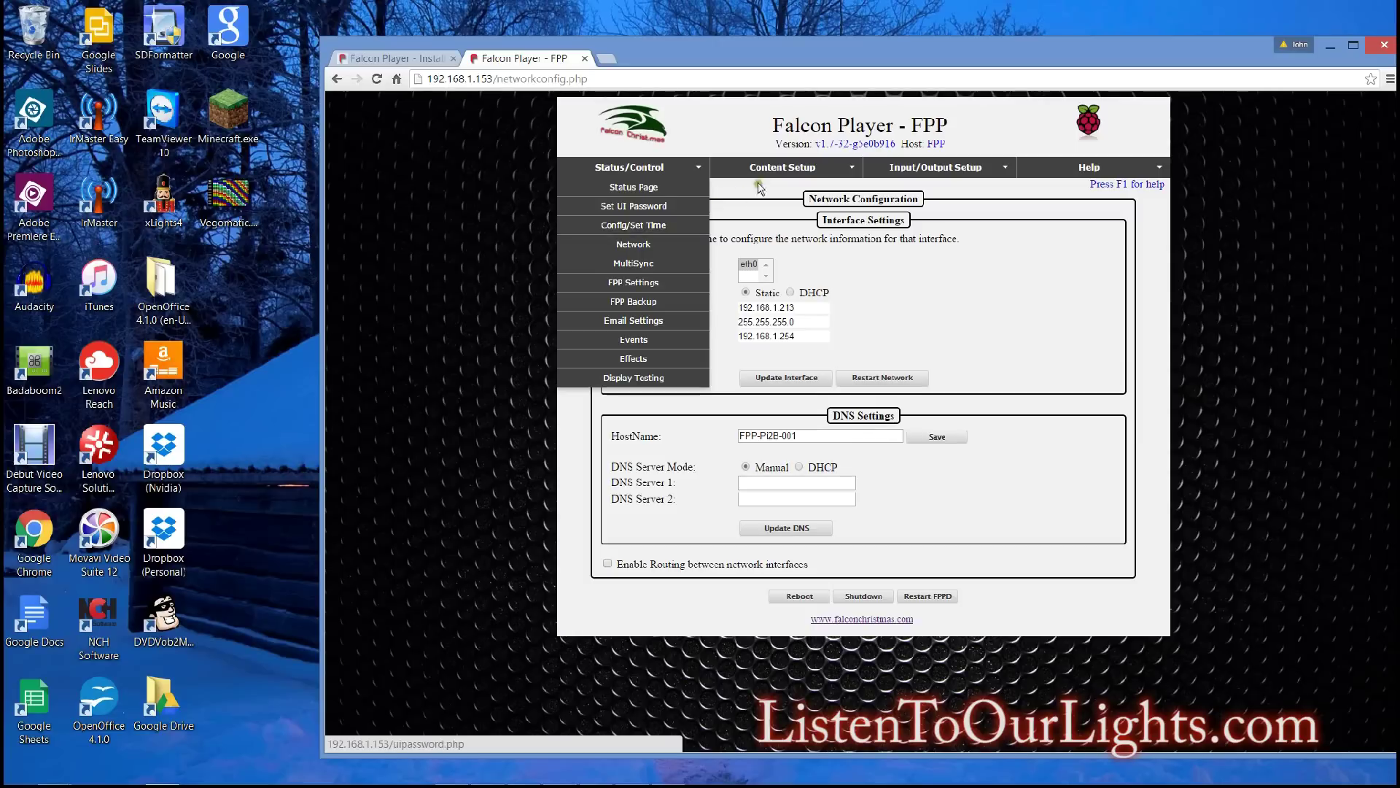
pyautogui.moveTo(791, 168)
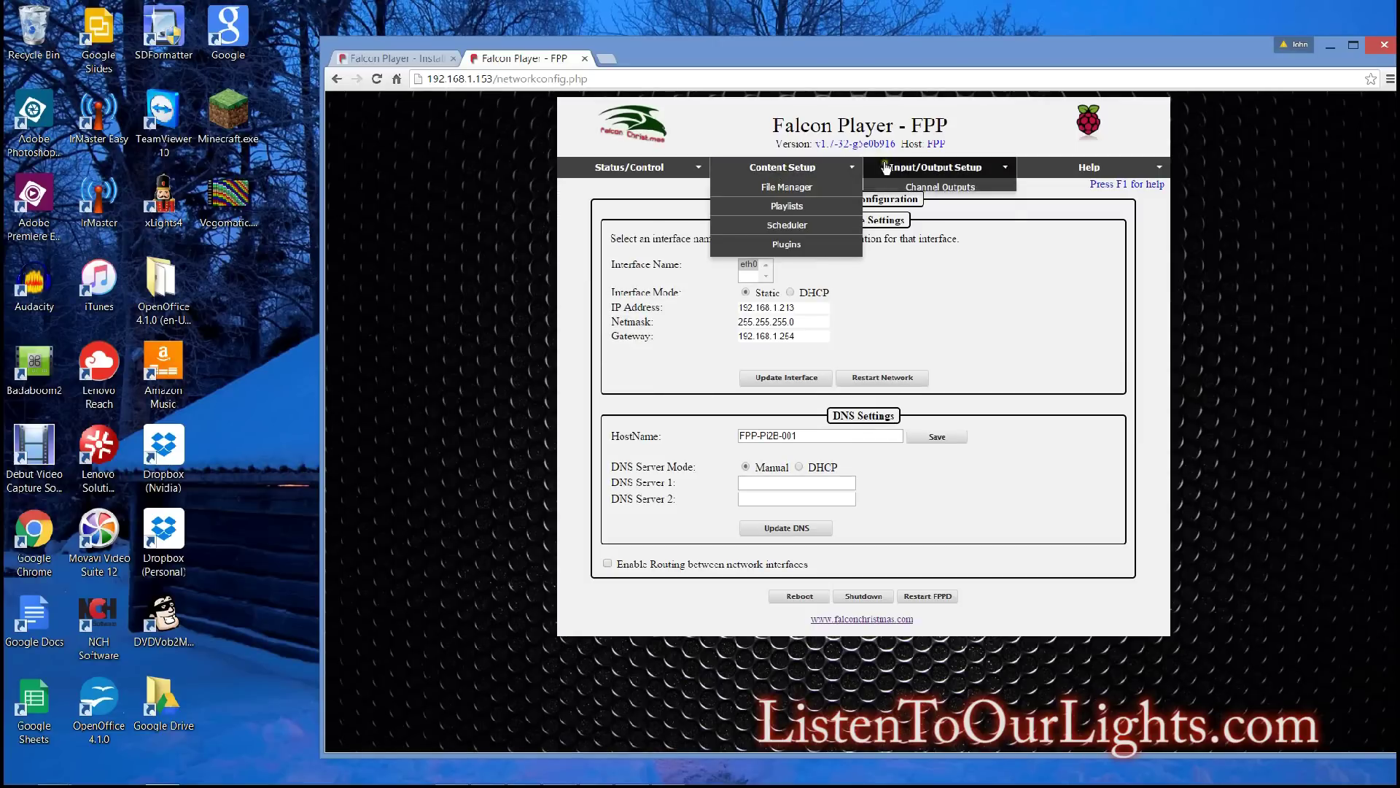
pyautogui.moveTo(902, 168)
pyautogui.moveTo(1089, 168)
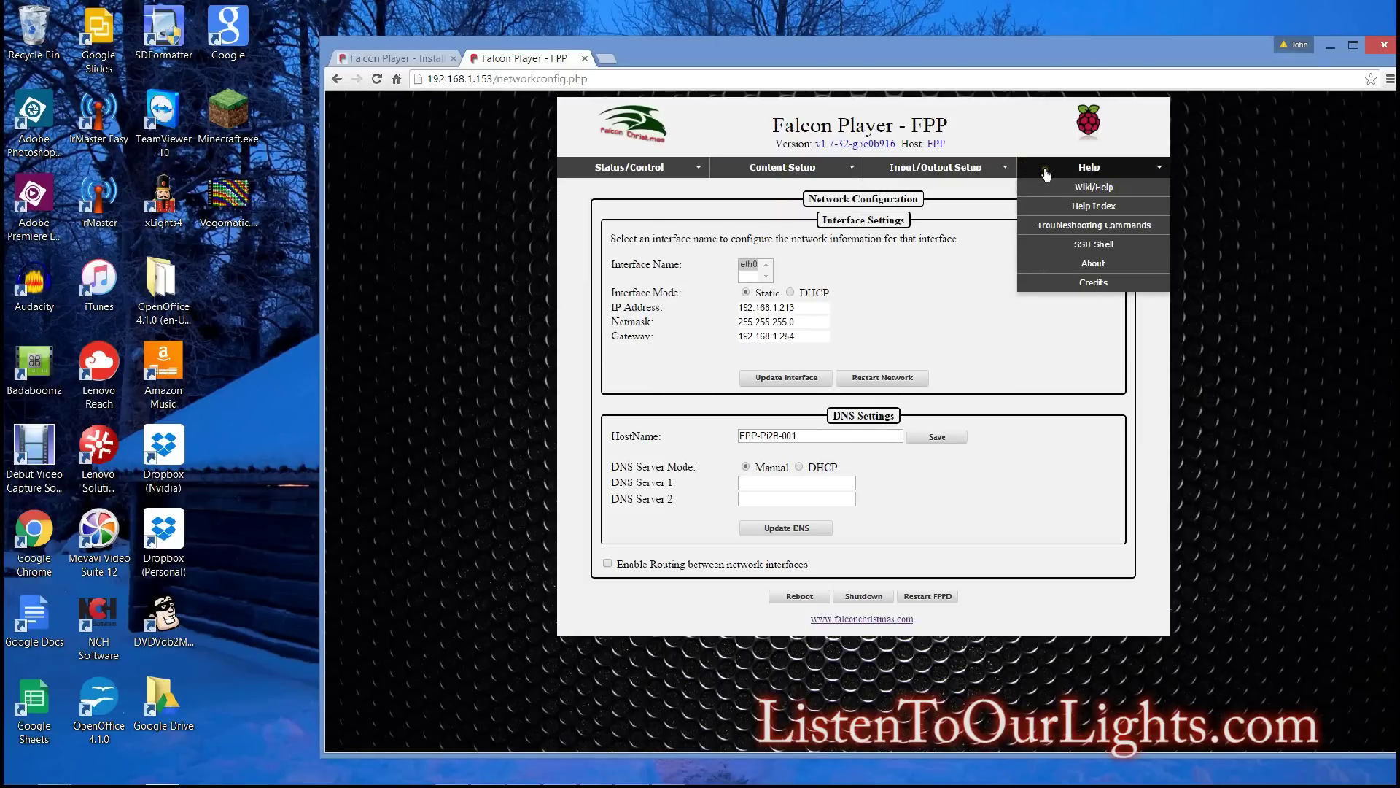